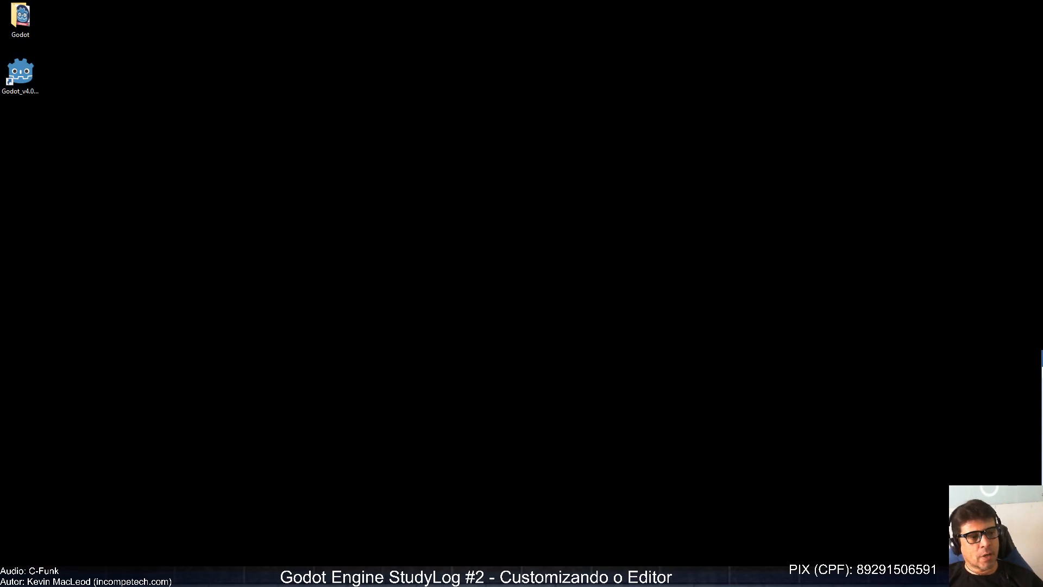
- Launch Godot 4.0 beta 10 from the desktop and decline the offer to explore example projects in the Asset Library
{"action": "left_click", "coordinate": [24, 77]}
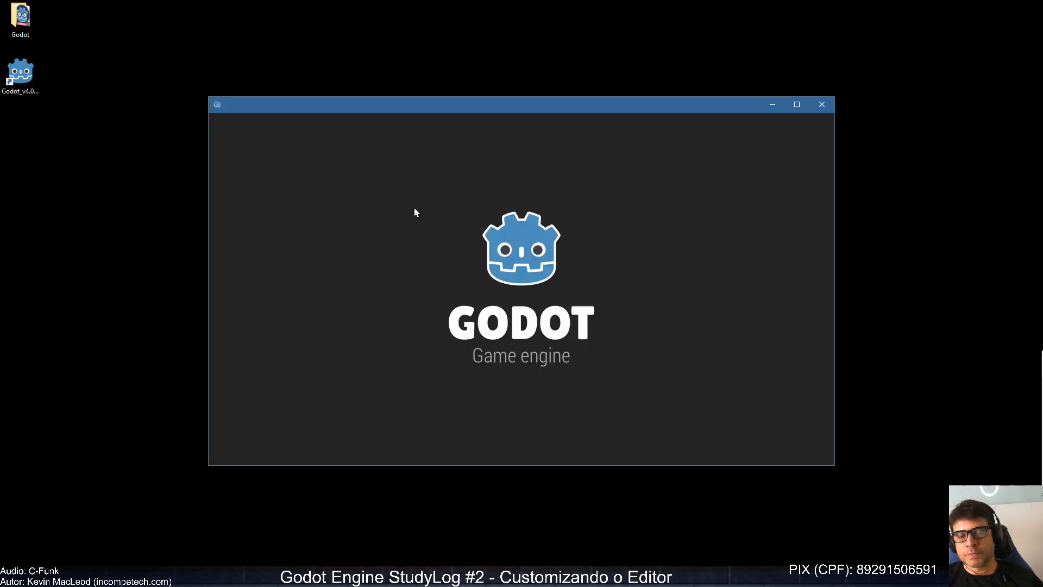
{"action": "left_click_drag", "start_coordinate": [596, 104], "coordinate": [595, 104]}
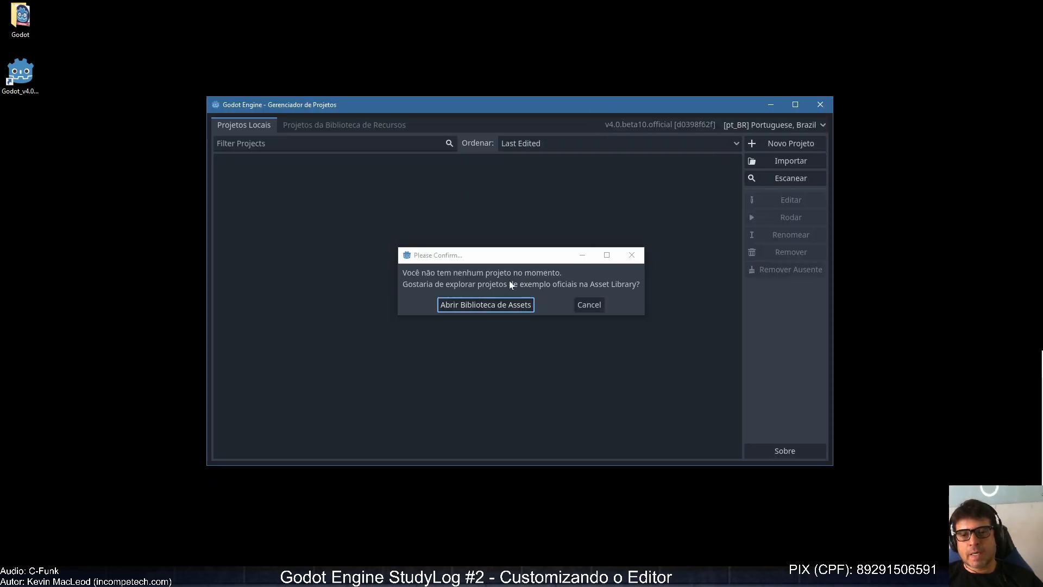
{"action": "left_click", "coordinate": [505, 251]}
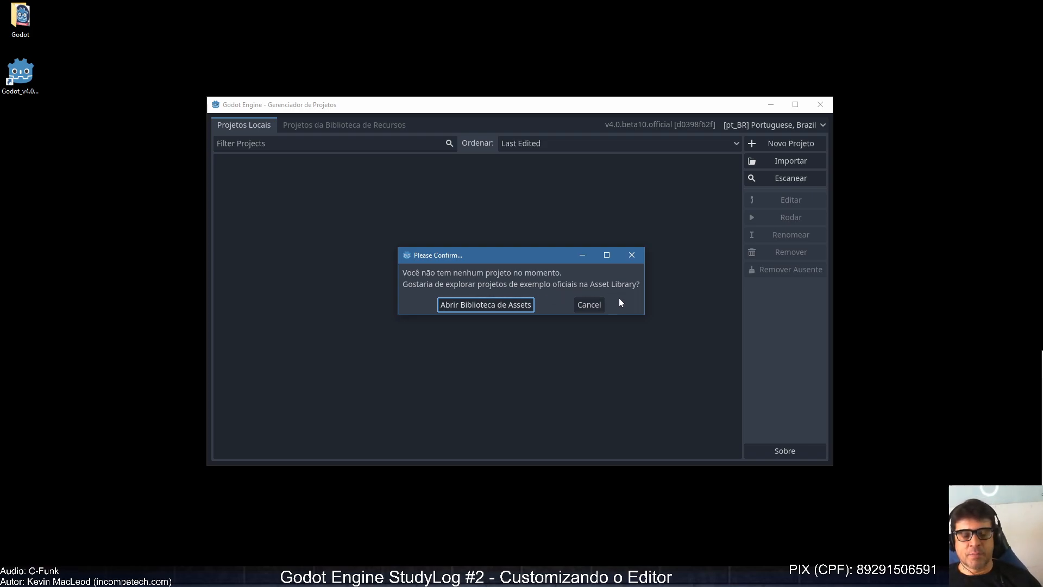
{"action": "left_click", "coordinate": [589, 304]}
{"action": "mouse_move", "coordinate": [495, 110]}
{"action": "left_mouse_down"}
{"action": "mouse_move", "coordinate": [478, 107]}
{"action": "mouse_move", "coordinate": [487, 132]}
{"action": "mouse_move", "coordinate": [489, 121]}
{"action": "left_mouse_up"}
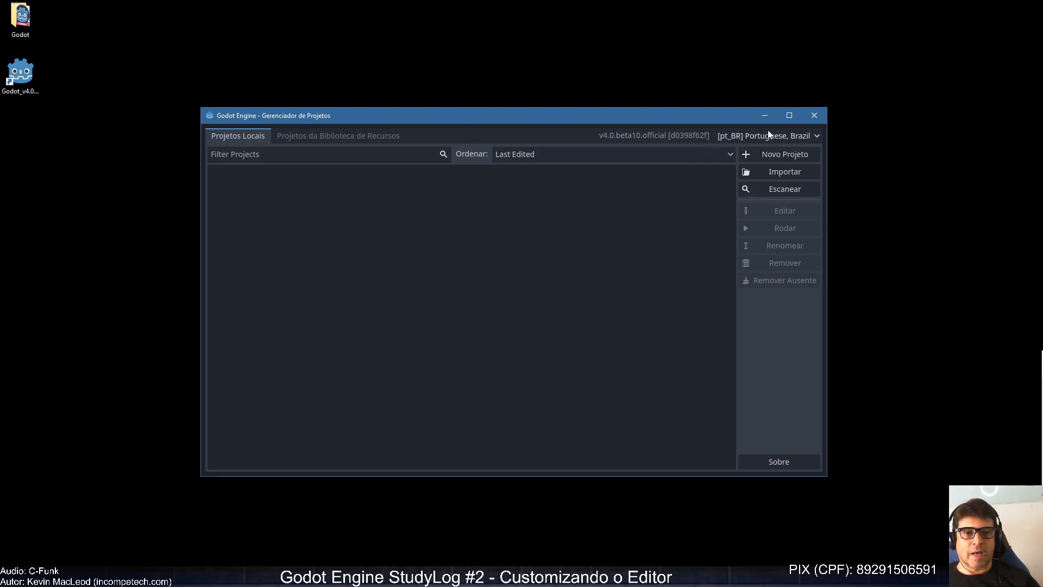
- Switch the Project Manager language to English, restart it, and decline the Asset Library offer
{"action": "left_click", "coordinate": [817, 135]}
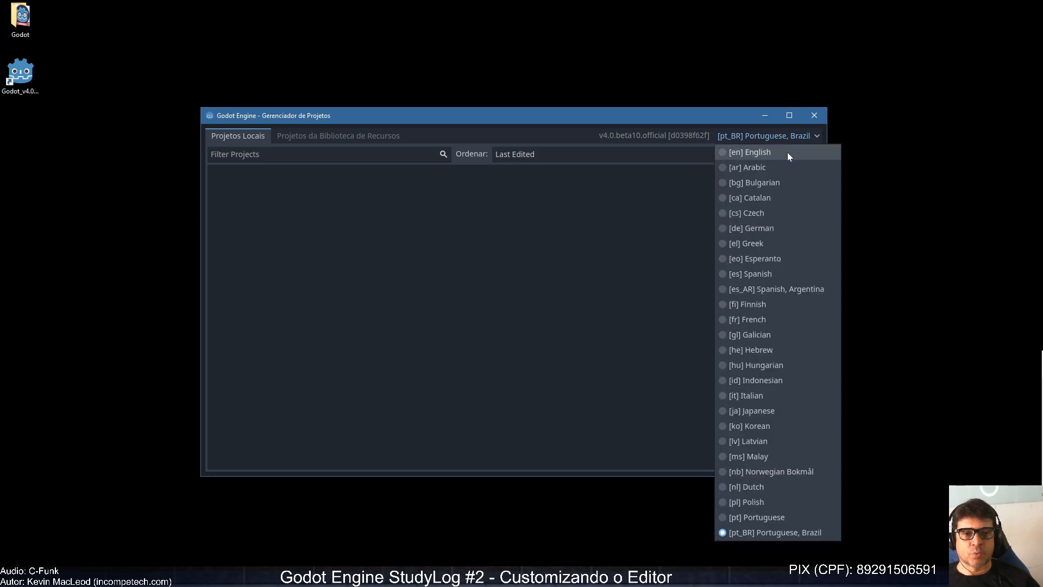
{"action": "left_click", "coordinate": [771, 156]}
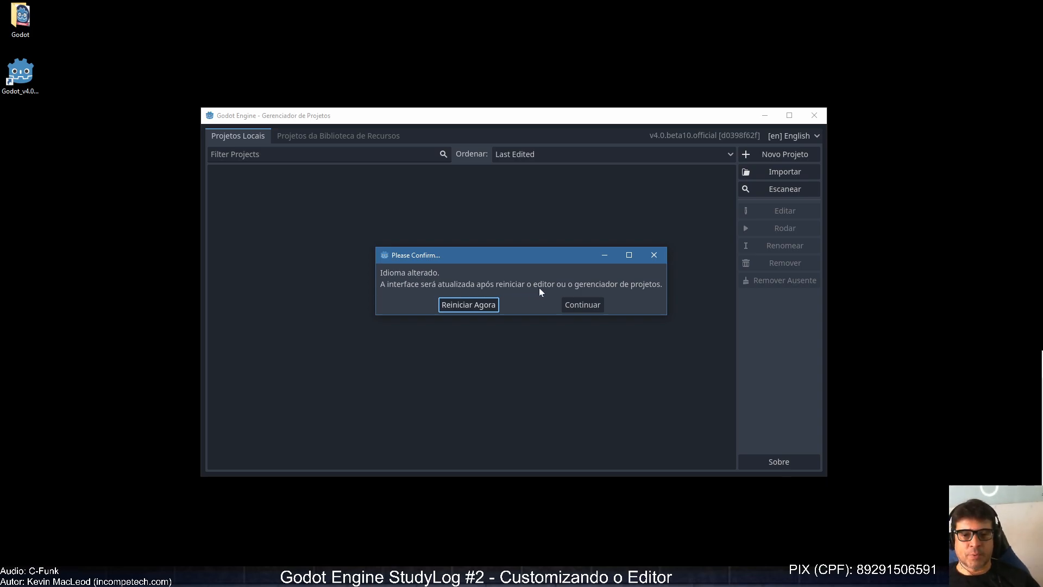
{"action": "left_click", "coordinate": [465, 305]}
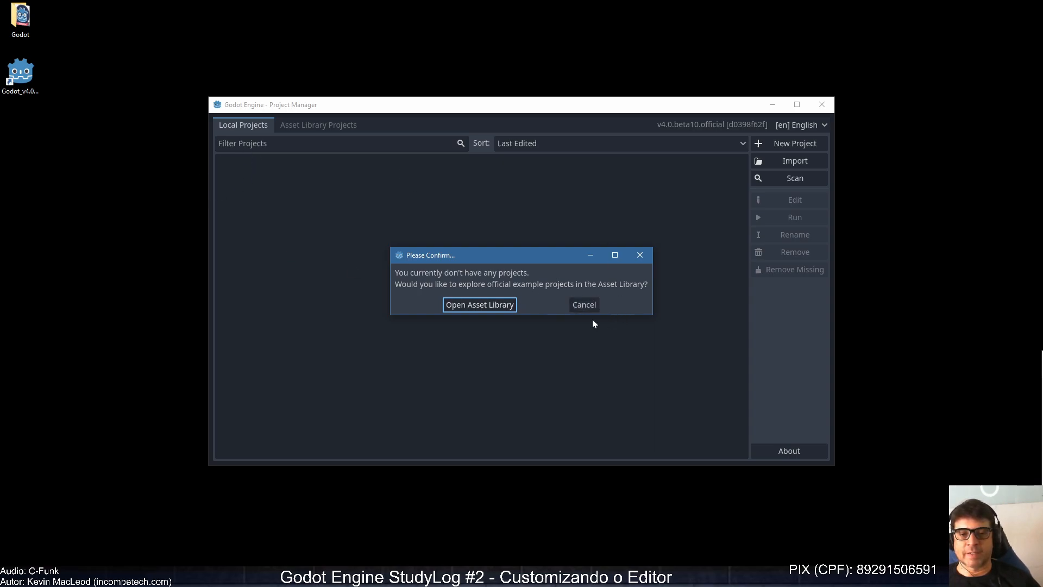
{"action": "left_click", "coordinate": [584, 305]}
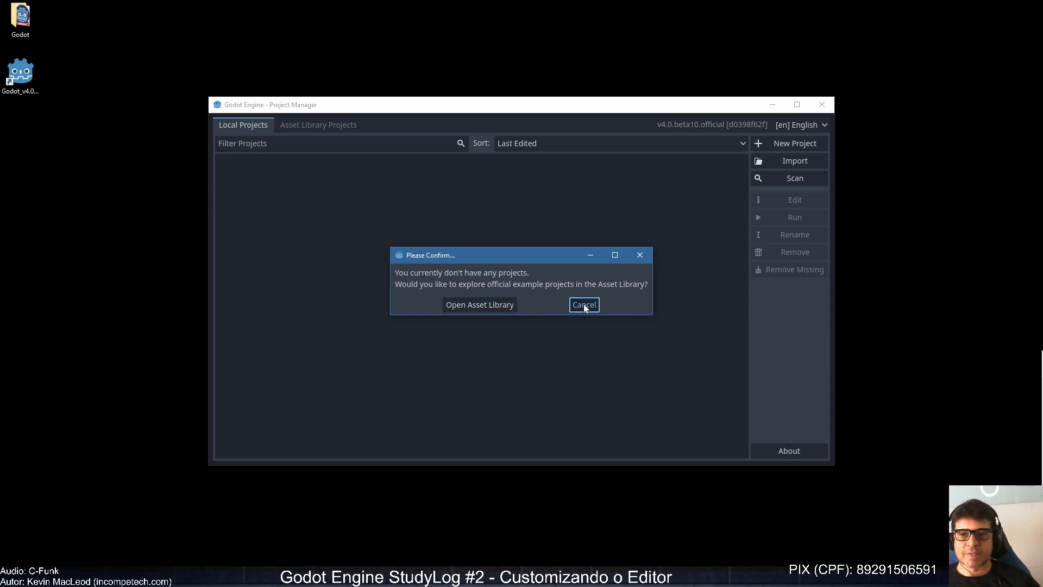
{"action": "left_click", "coordinate": [584, 305]}
{"action": "left_click_drag", "start_coordinate": [489, 107], "coordinate": [457, 128]}
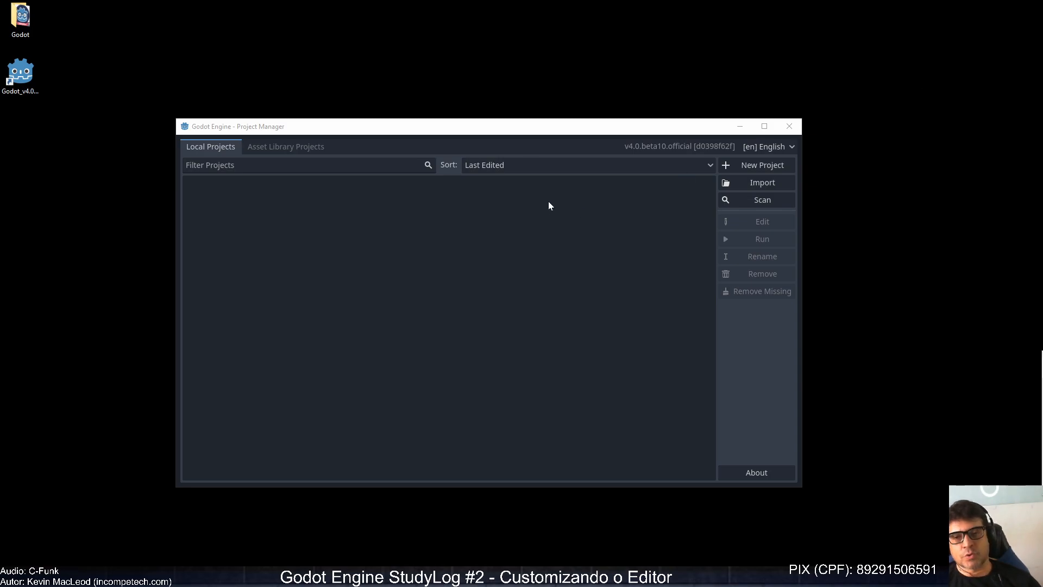
{"action": "left_click", "coordinate": [445, 127]}
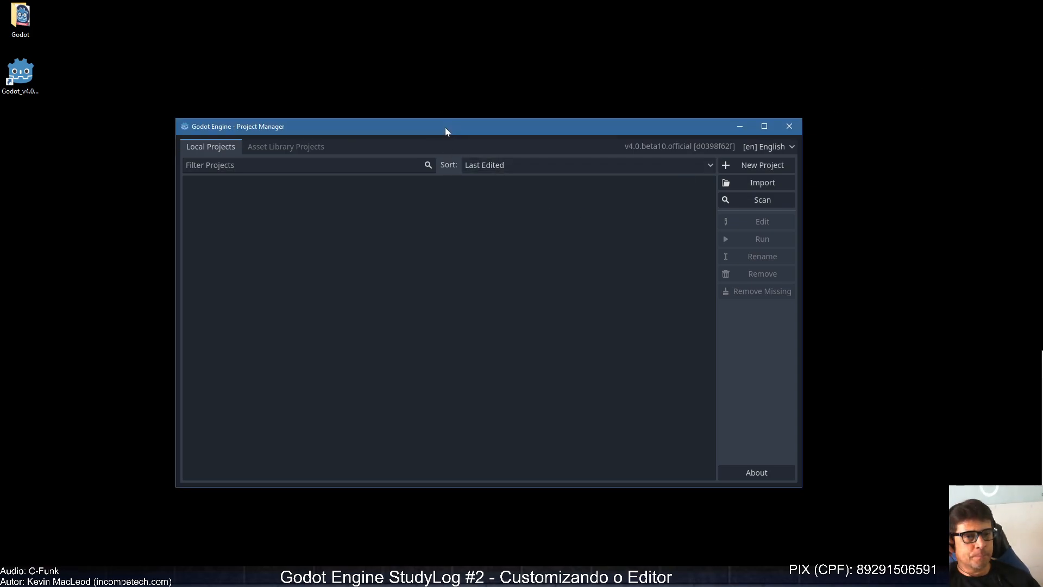
- Start a new project named Godot4Study and set its path to the Projects folder inside the desktop's Godot folder
{"action": "left_click", "coordinate": [758, 165]}
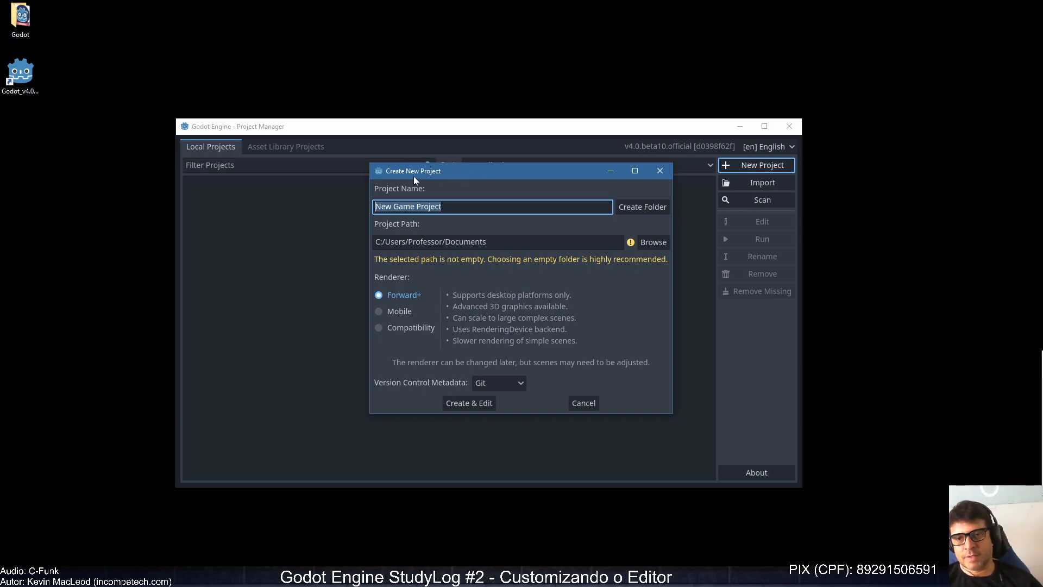
{"action": "type", "text": "Godot4Study"}
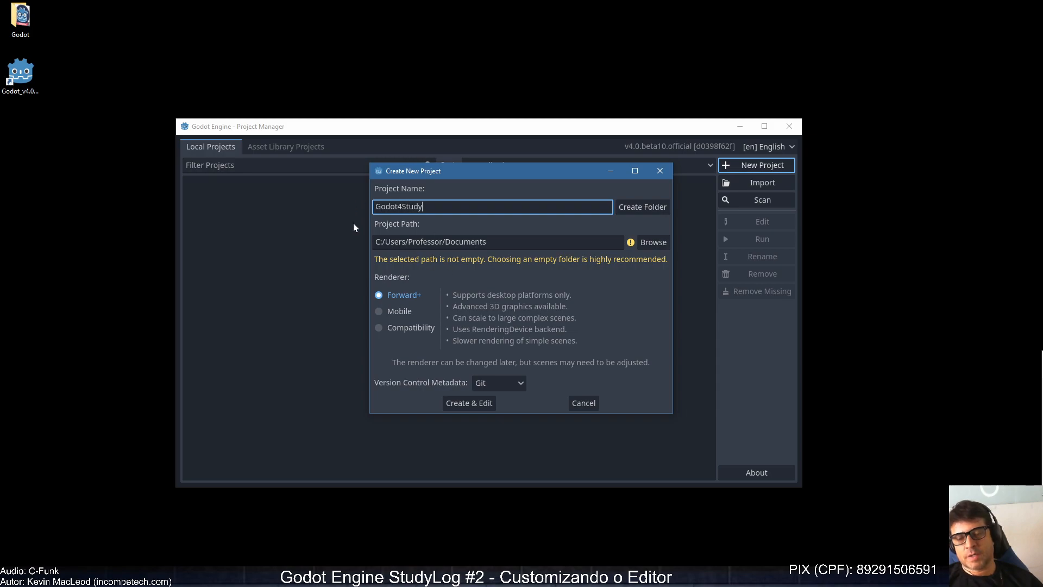
{"action": "left_click", "coordinate": [650, 247]}
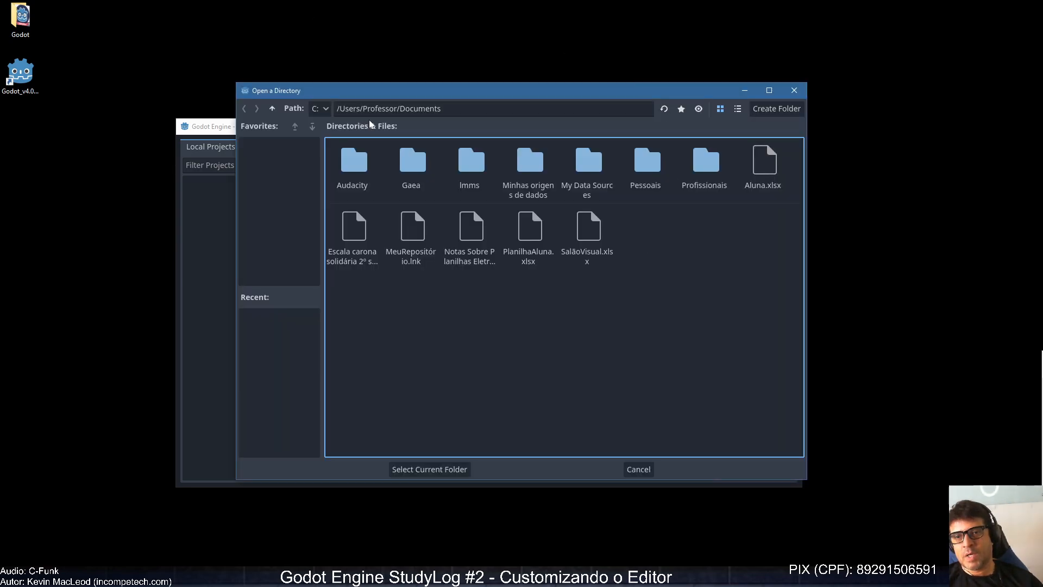
{"action": "left_click", "coordinate": [271, 110]}
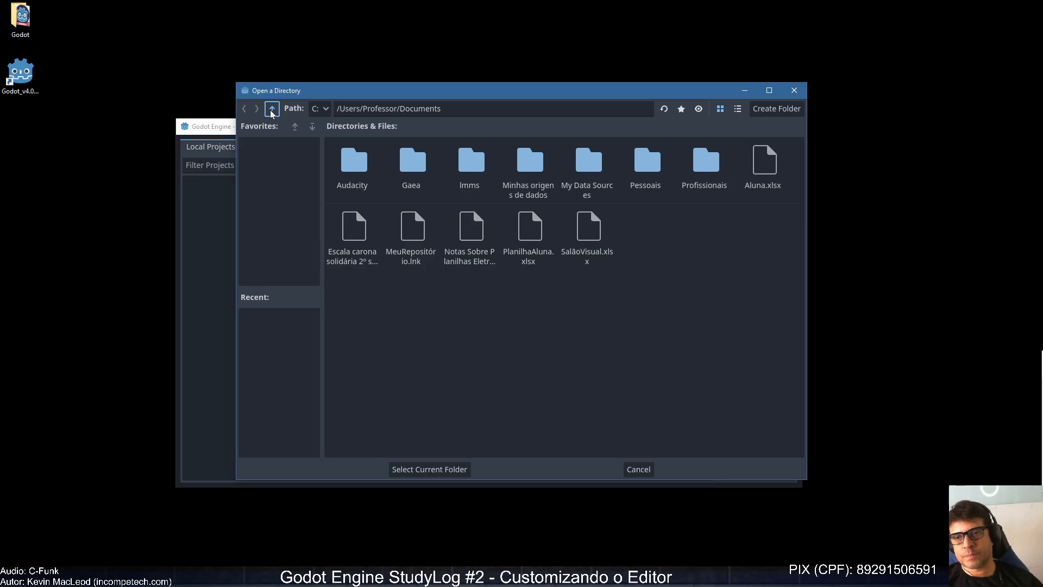
{"action": "left_click", "coordinate": [272, 110]}
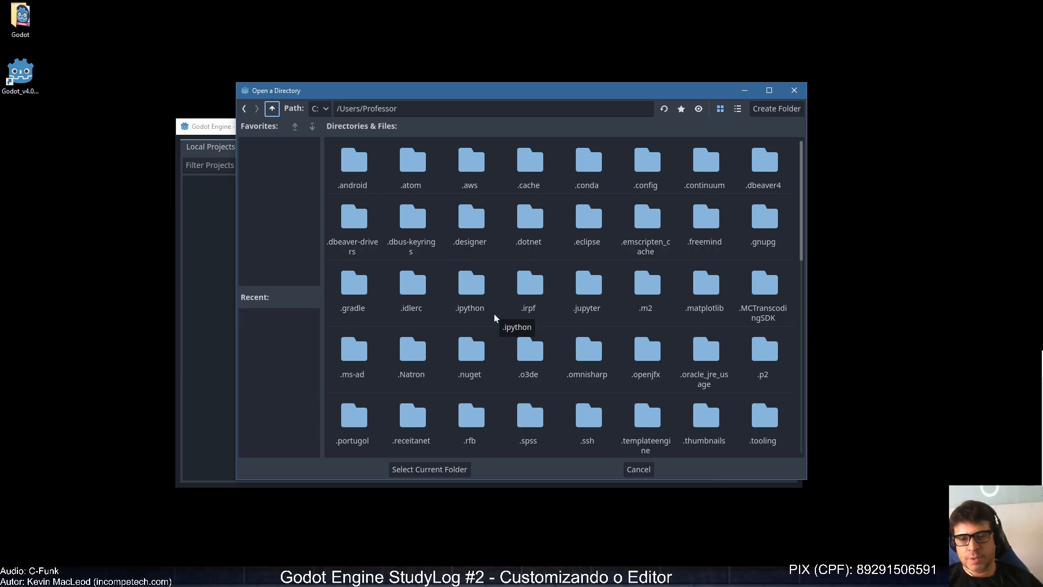
{"action": "scroll", "coordinate": [494, 319], "scroll_direction": "down", "scroll_amount": 3}
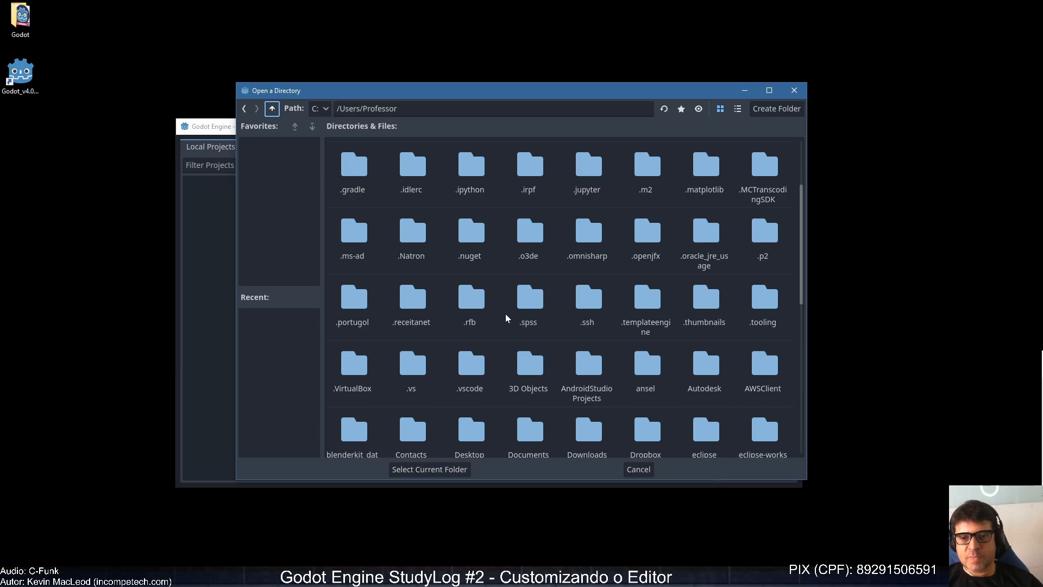
{"action": "scroll", "coordinate": [506, 318], "scroll_direction": "down", "scroll_amount": 3}
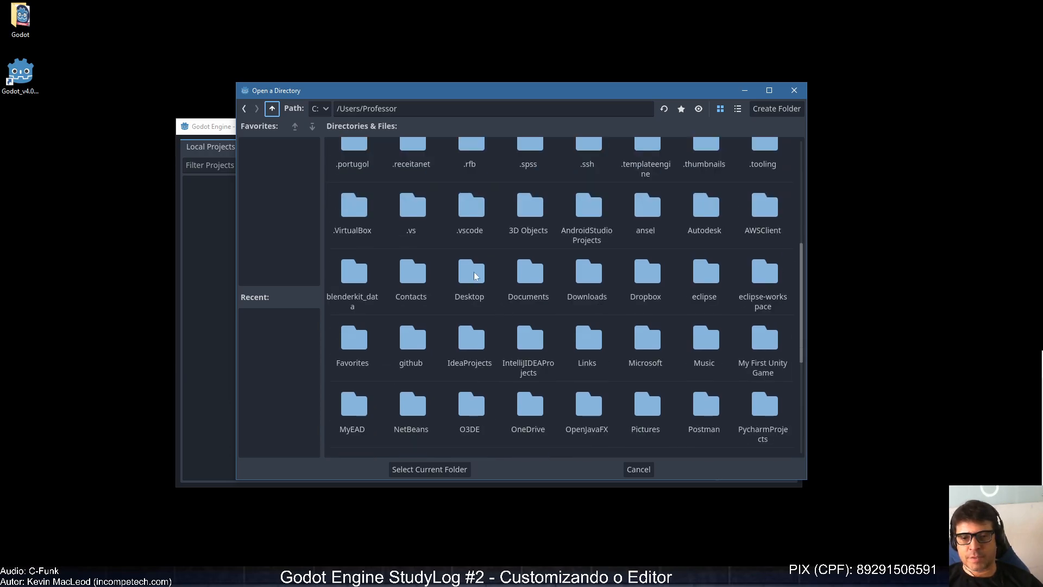
{"action": "double_click", "coordinate": [472, 273]}
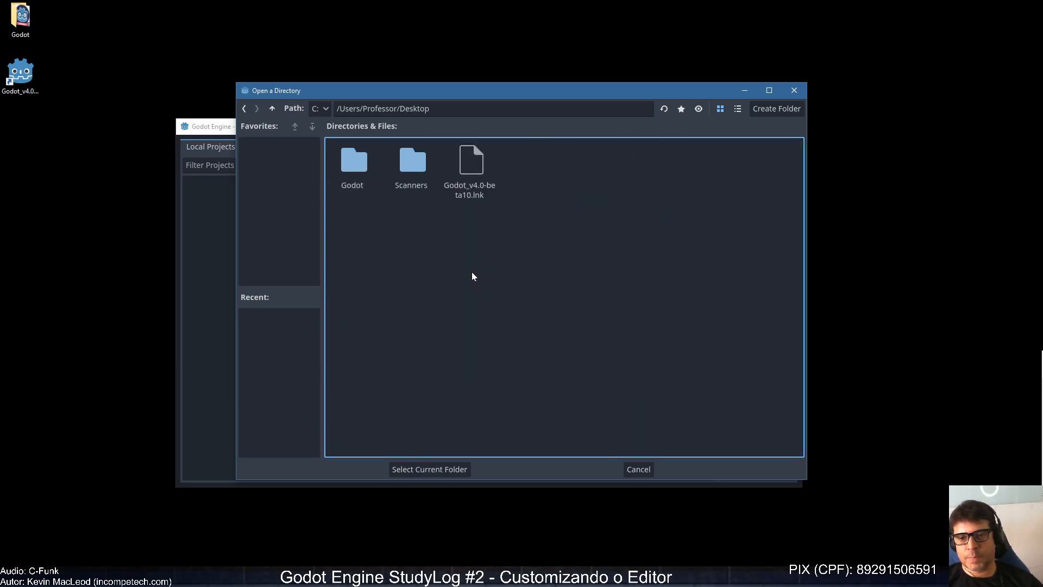
{"action": "double_click", "coordinate": [354, 163]}
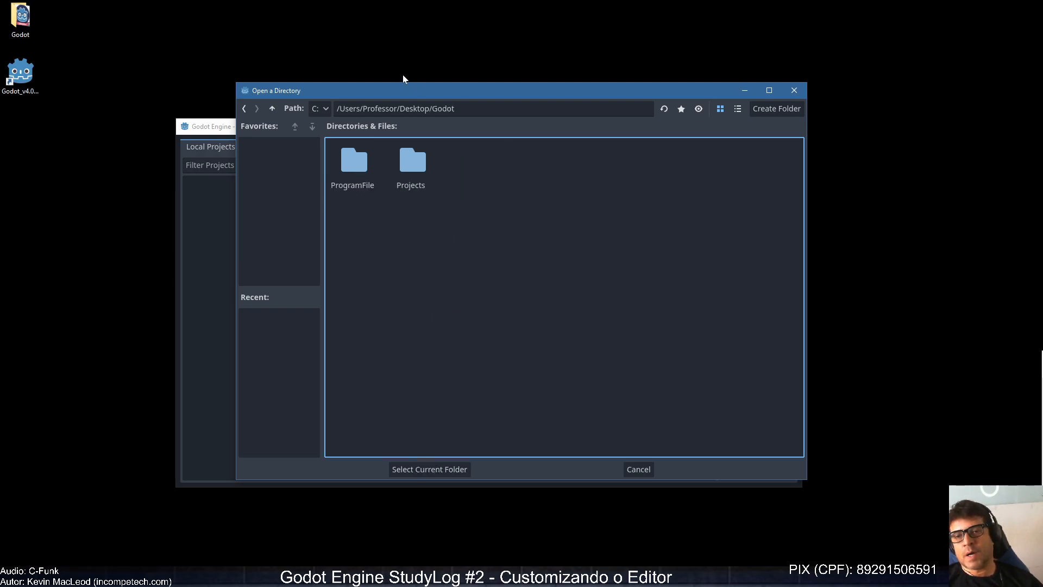
{"action": "left_click", "coordinate": [418, 169]}
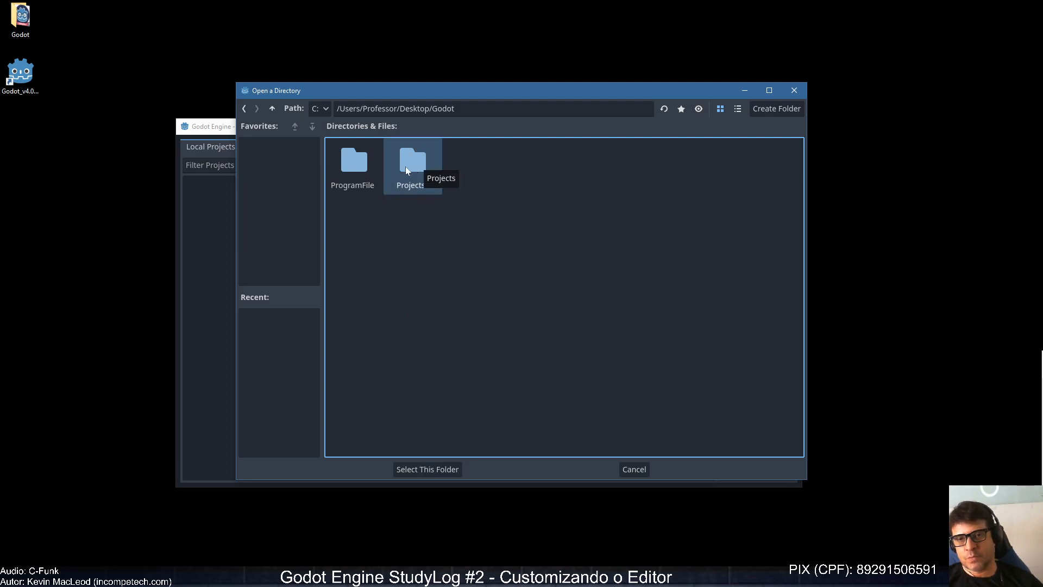
{"action": "double_click", "coordinate": [414, 166]}
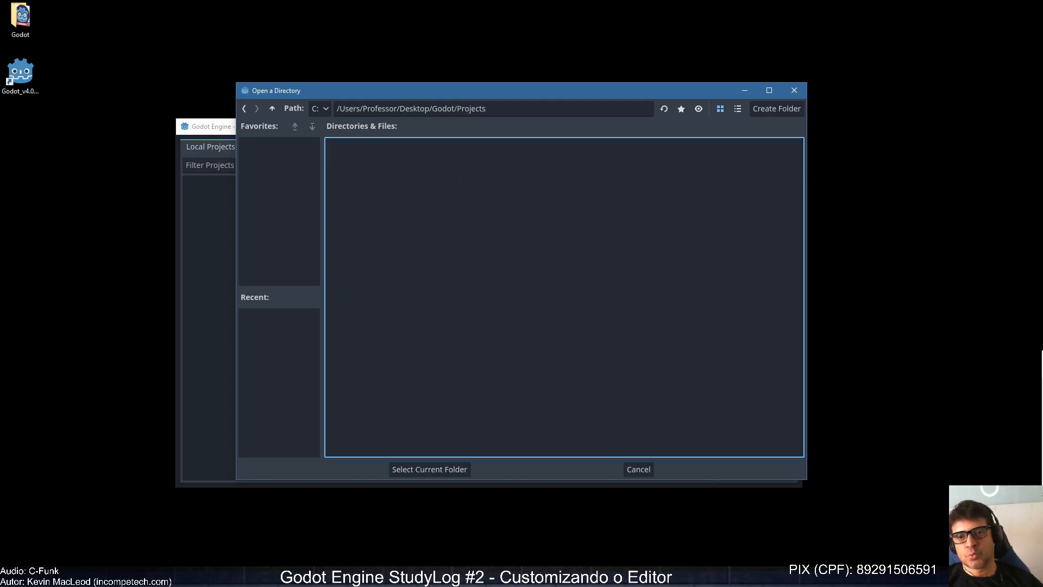
{"action": "left_click", "coordinate": [349, 108]}
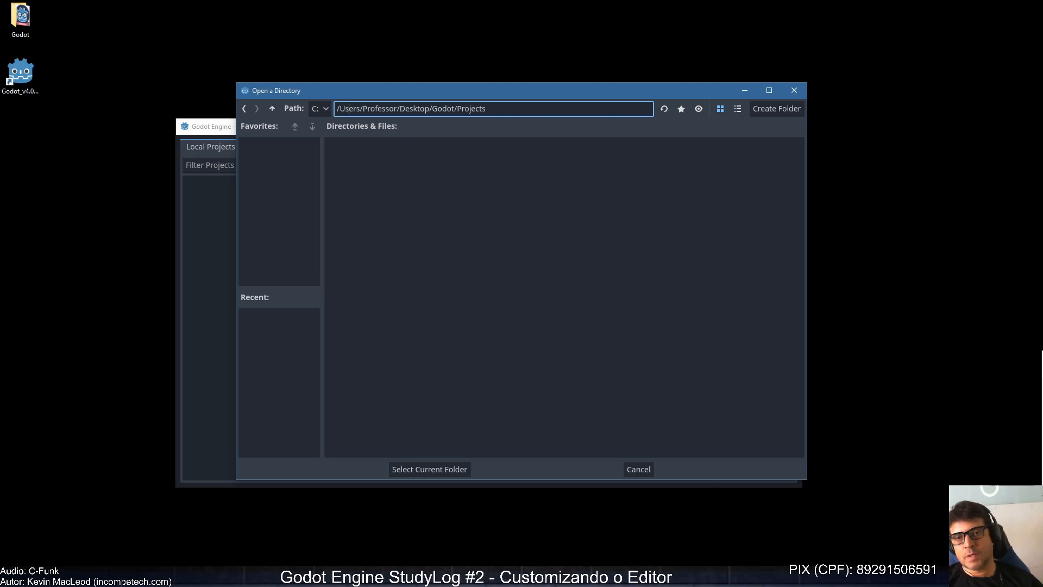
{"action": "left_click", "coordinate": [433, 470]}
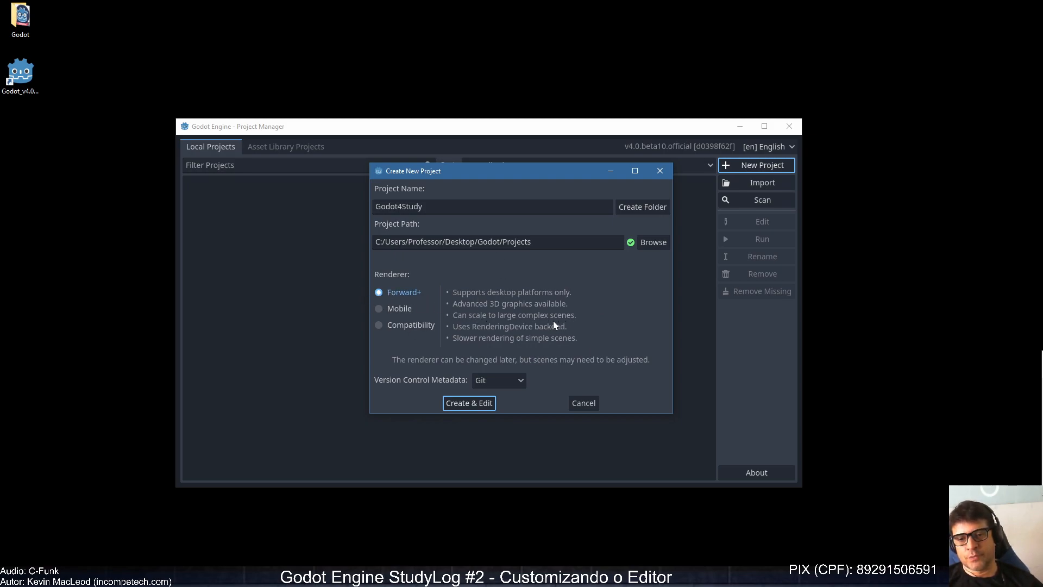
- Review the Mobile and Compatibility renderer descriptions and keep Forward+ as the project's renderer
{"action": "left_click", "coordinate": [378, 308]}
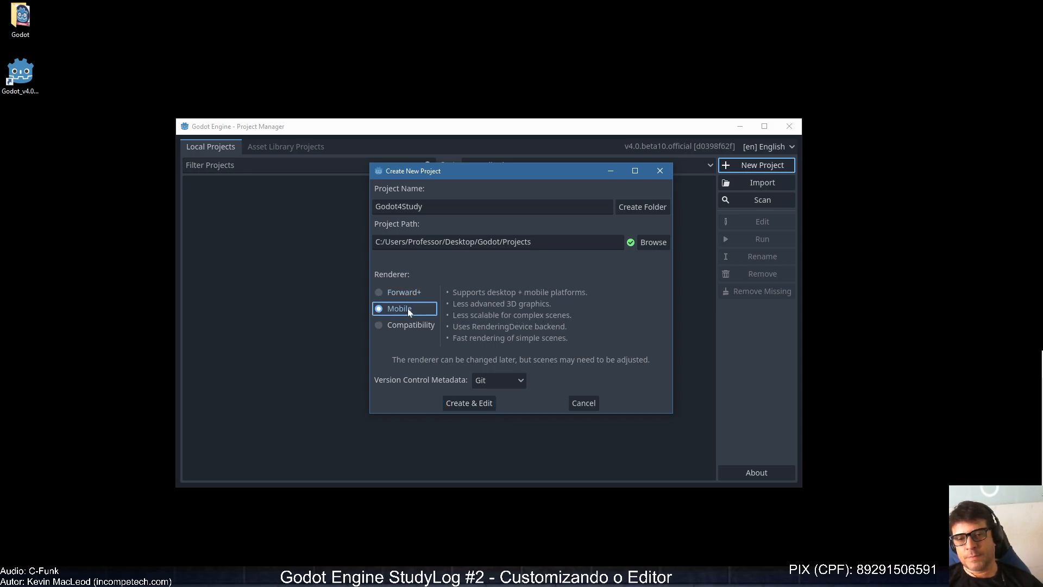
{"action": "left_click", "coordinate": [379, 324]}
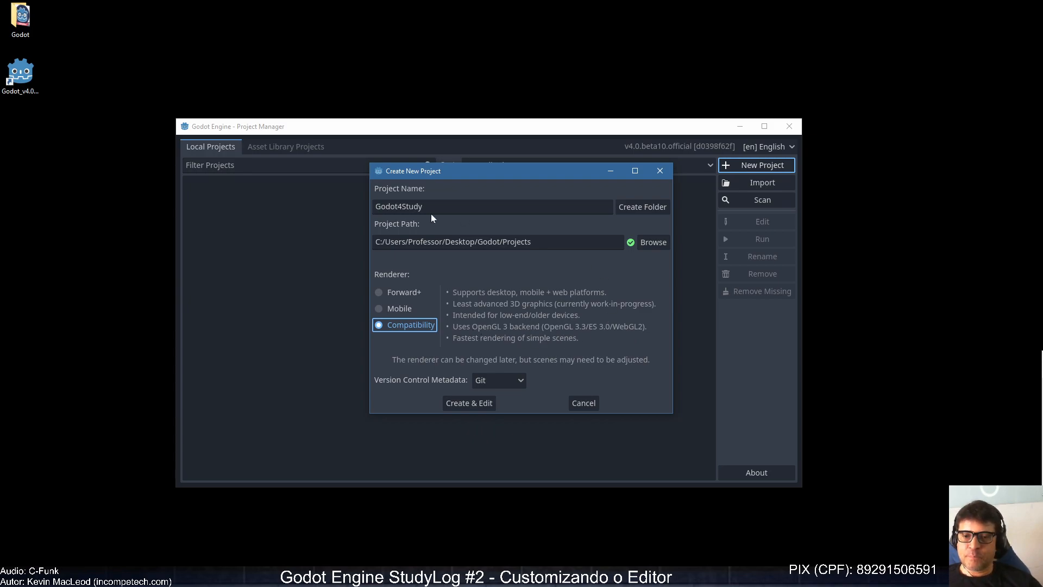
{"action": "left_click", "coordinate": [380, 293]}
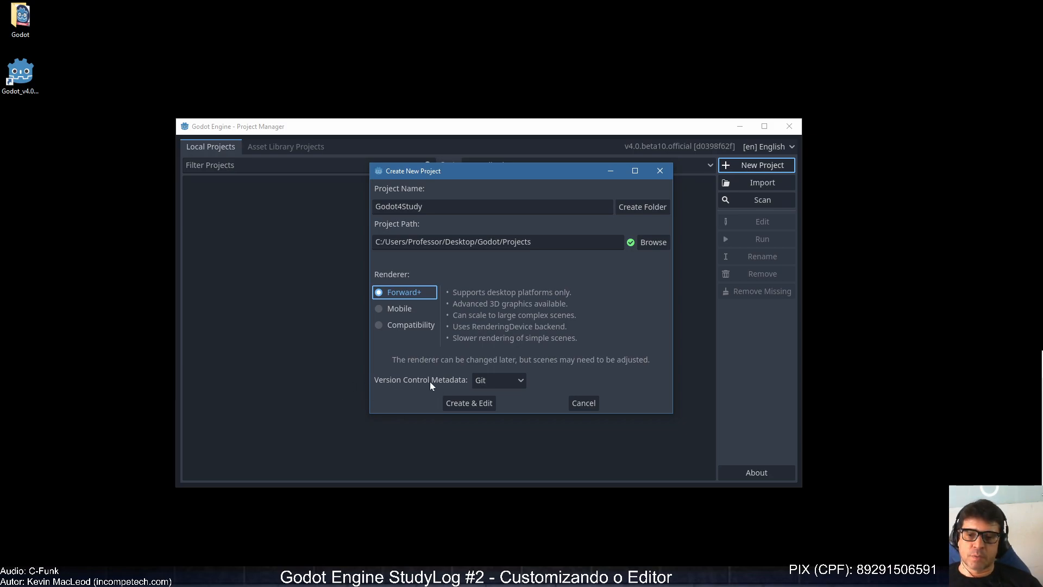
- Set the version control metadata to None and create the project in its own Godot4Study folder, opening it for editing
{"action": "left_click", "coordinate": [522, 383]}
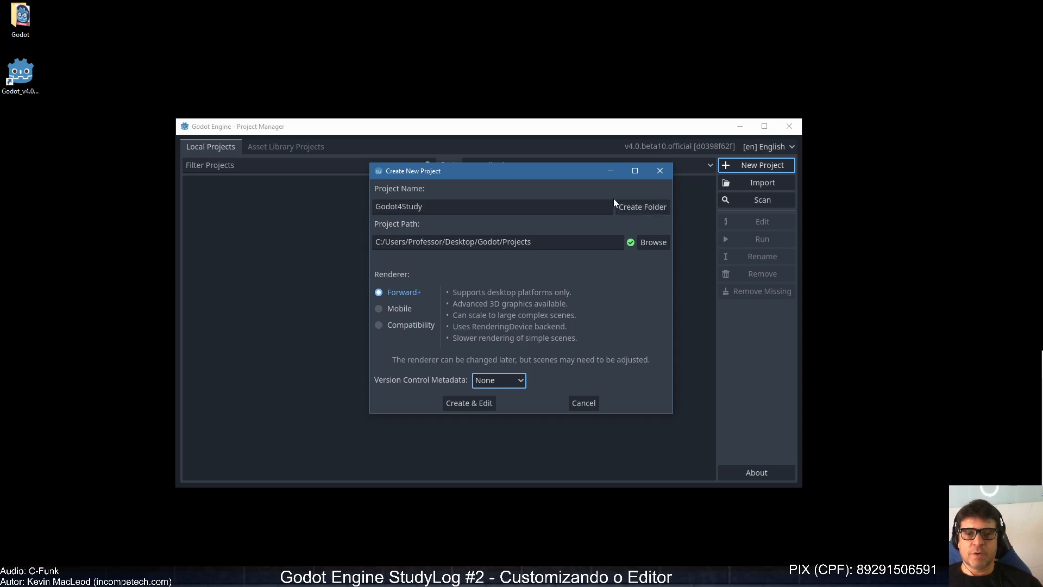
{"action": "left_click", "coordinate": [644, 206]}
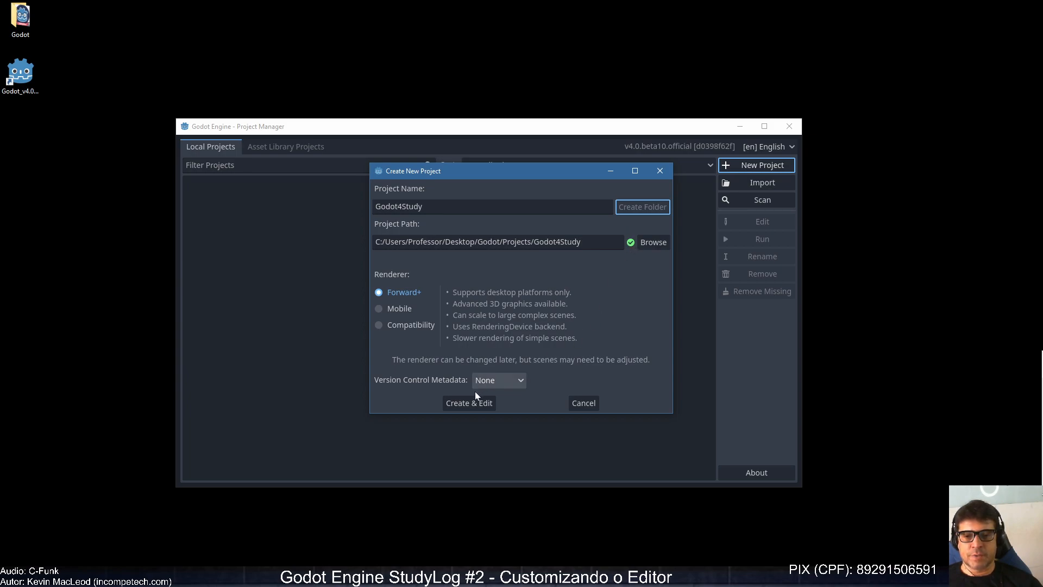
{"action": "left_click", "coordinate": [461, 406]}
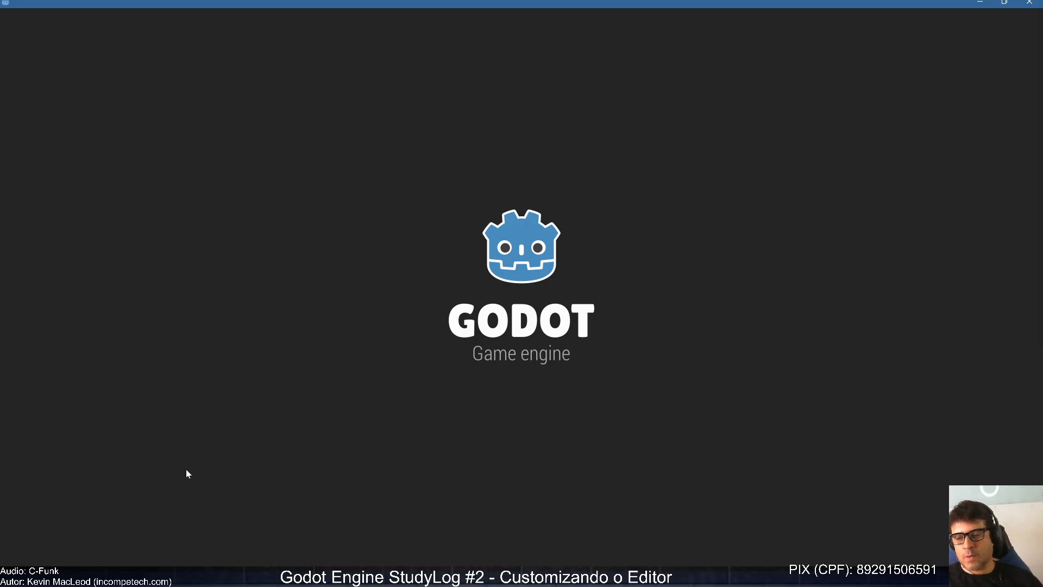
{"action": "mouse_move", "coordinate": [101, 566]}
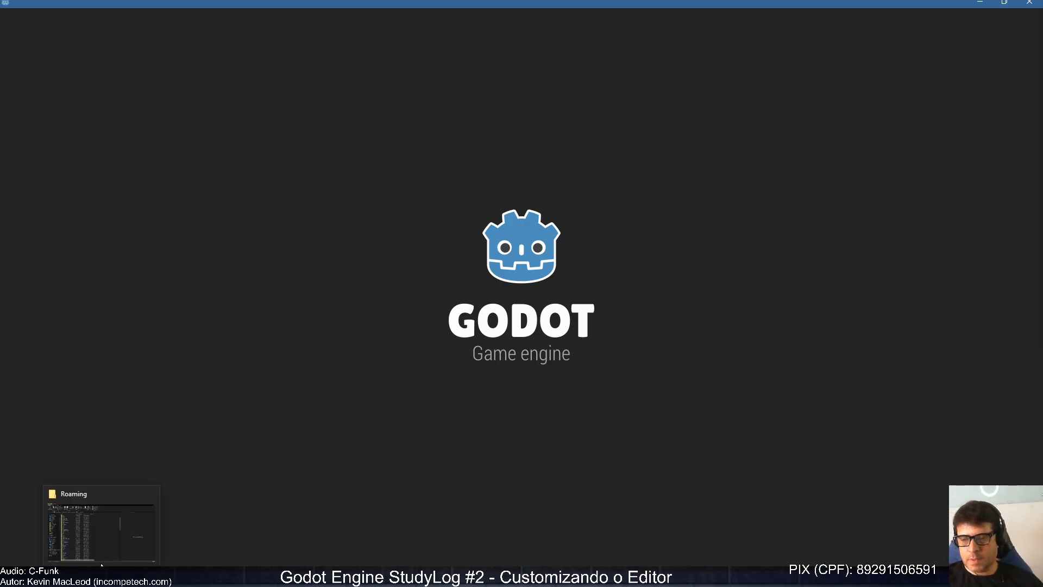
{"action": "key", "text": "super"}
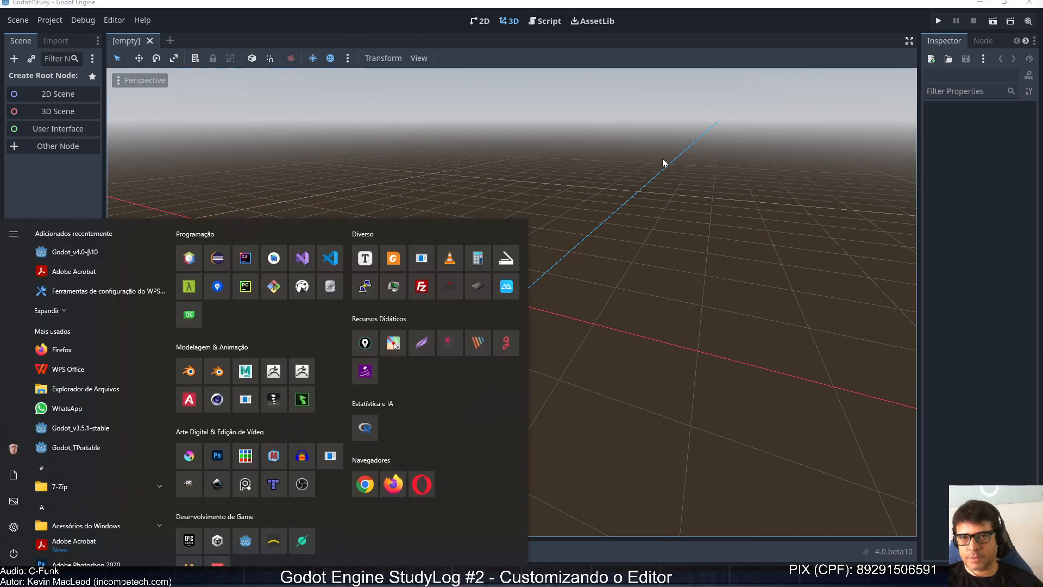
{"action": "left_click", "coordinate": [555, 236]}
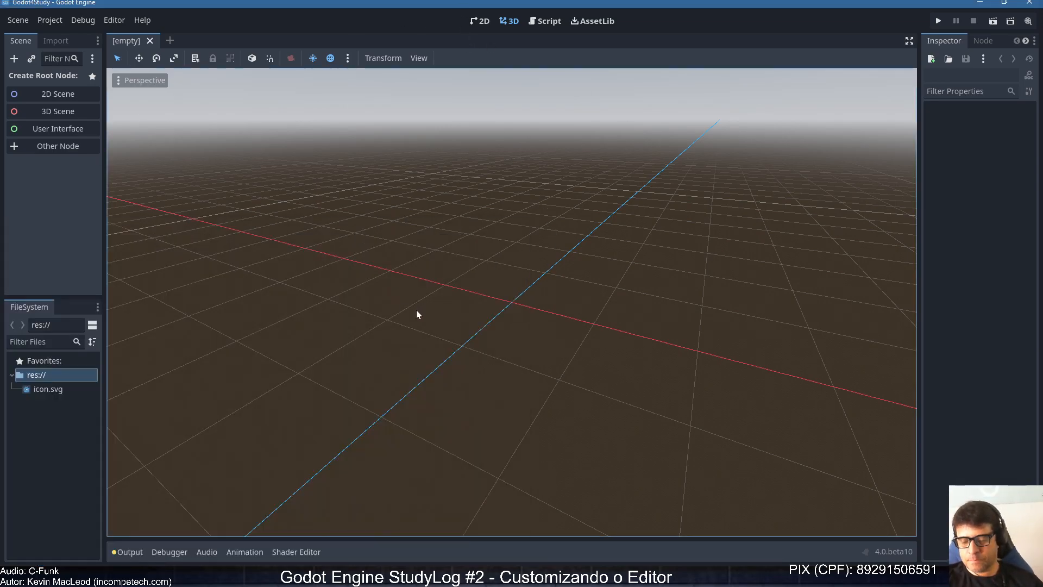
- Switch to File Explorer, open the Projects folder inside the desktop's Godot folder, and maximize the window
{"action": "key", "text": "super+d"}
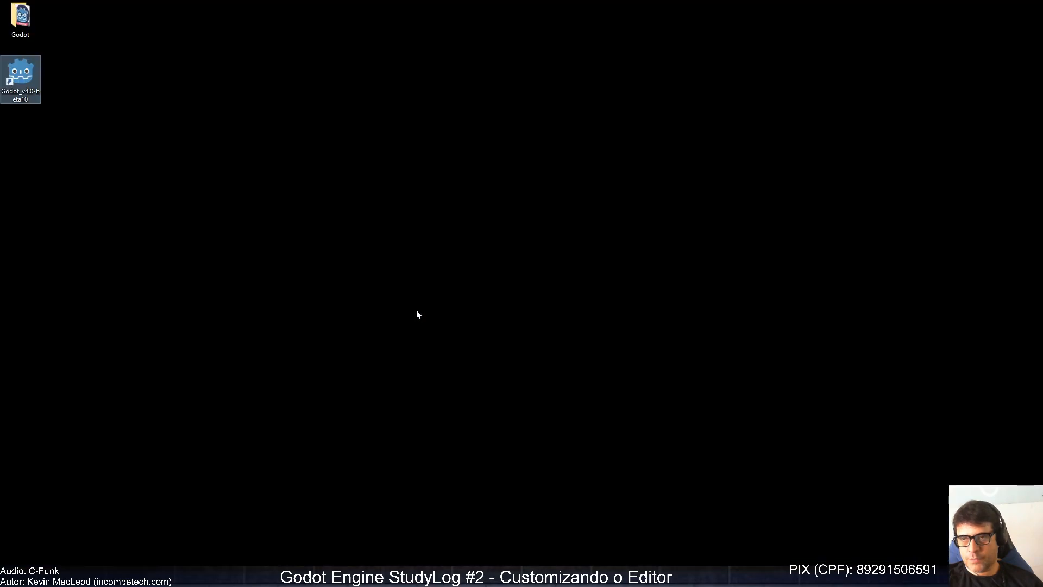
{"action": "double_click", "coordinate": [21, 19]}
{"action": "left_click_drag", "start_coordinate": [435, 240], "coordinate": [389, 58]}
{"action": "double_click", "coordinate": [282, 186]}
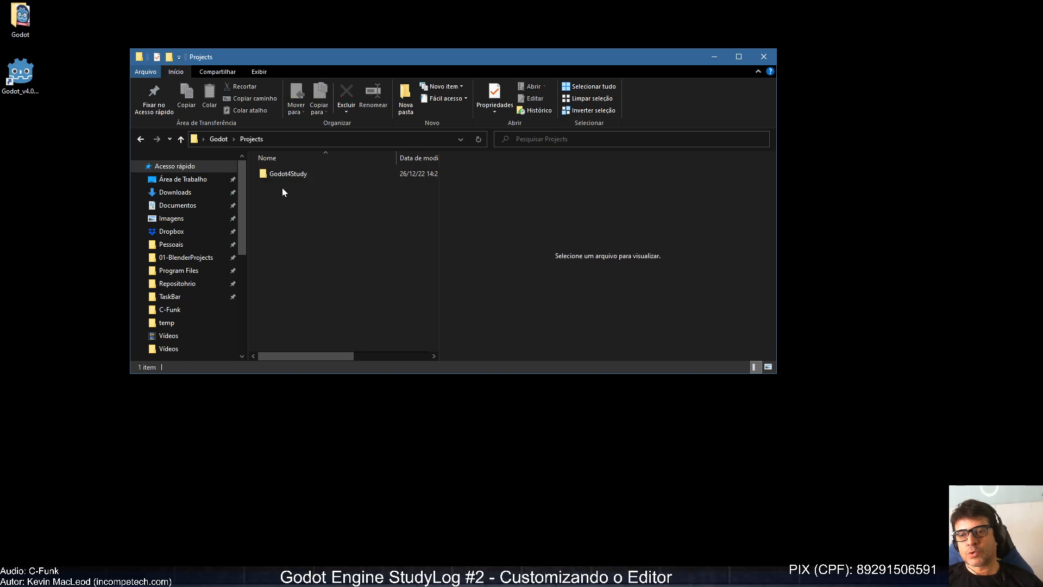
{"action": "left_click", "coordinate": [739, 56]}
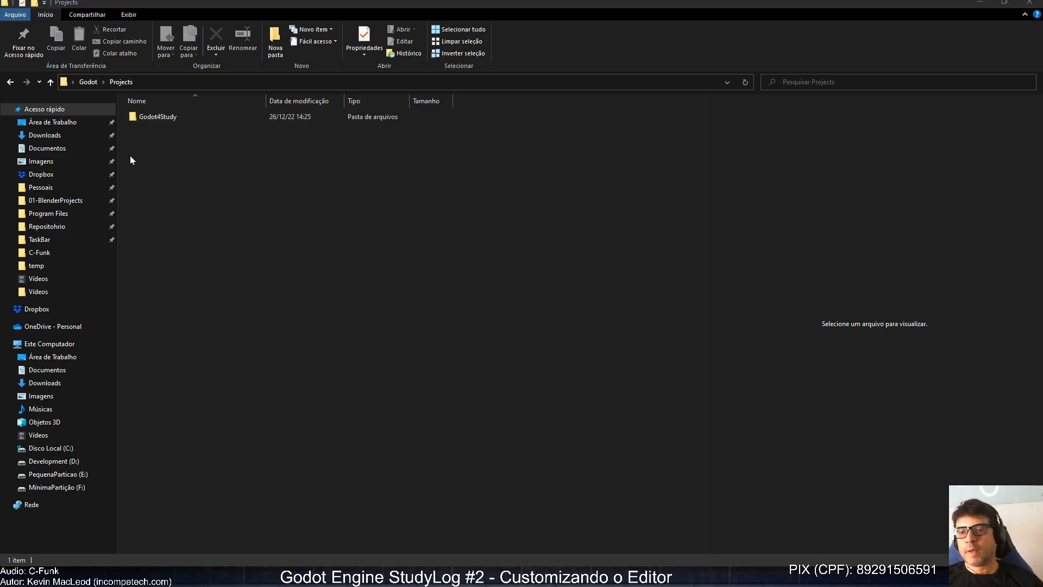
- Open the Godot4Study project folder and inspect its project.godot and icon.svg files
{"action": "double_click", "coordinate": [160, 117]}
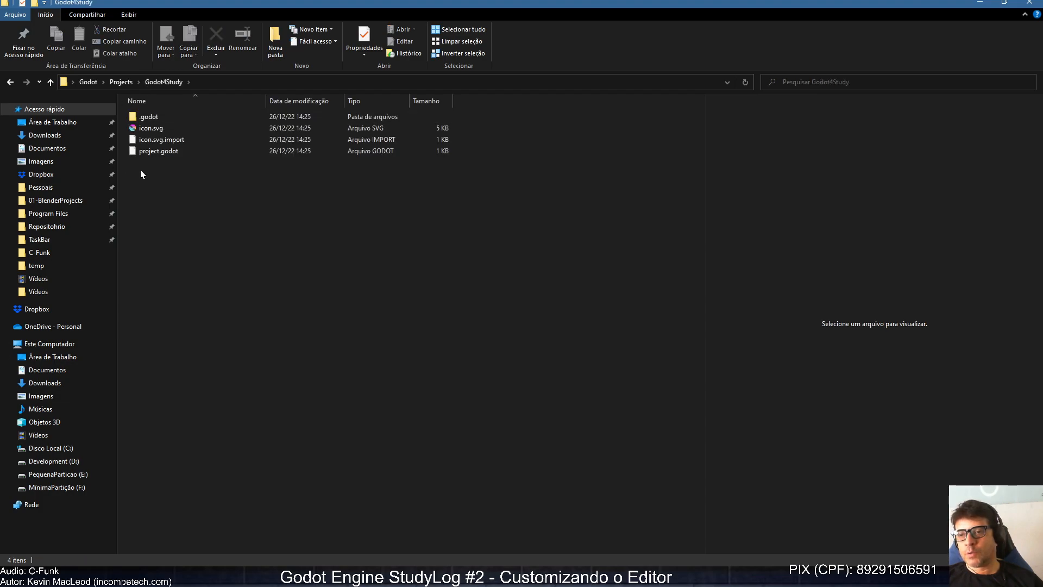
{"action": "left_click", "coordinate": [143, 154]}
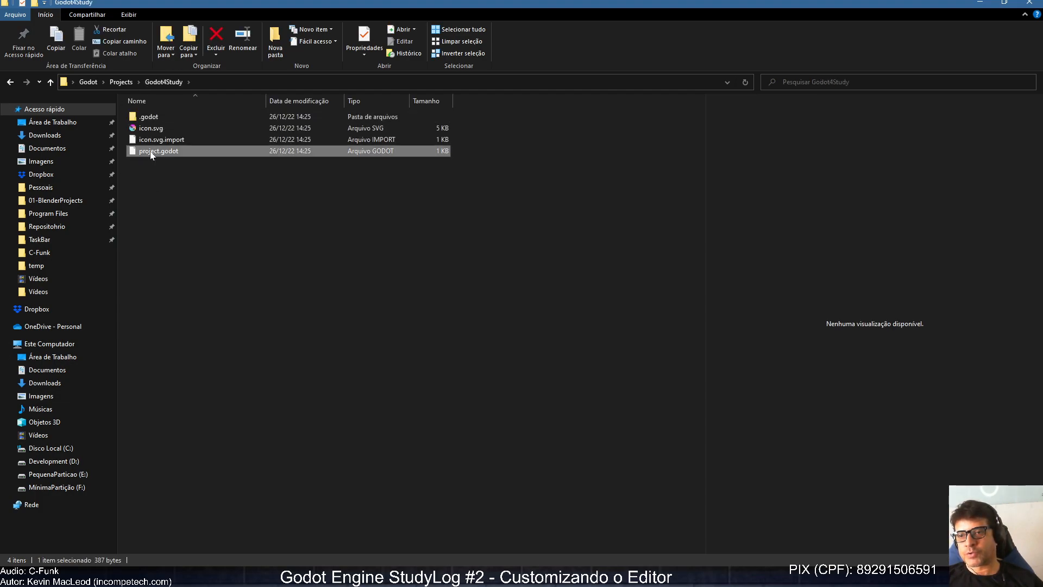
{"action": "left_click", "coordinate": [148, 130]}
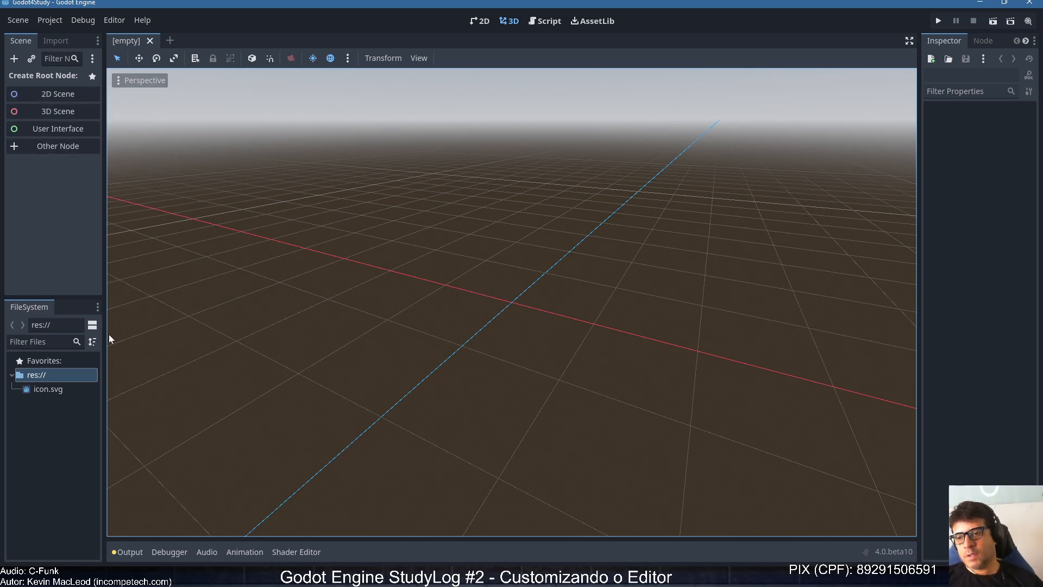
- Switch to Godot, widen the Scene and FileSystem docks, and compare the res:// contents with the Godot4Study folder in File Explorer
{"action": "left_click_drag", "start_coordinate": [105, 334], "coordinate": [320, 334]}
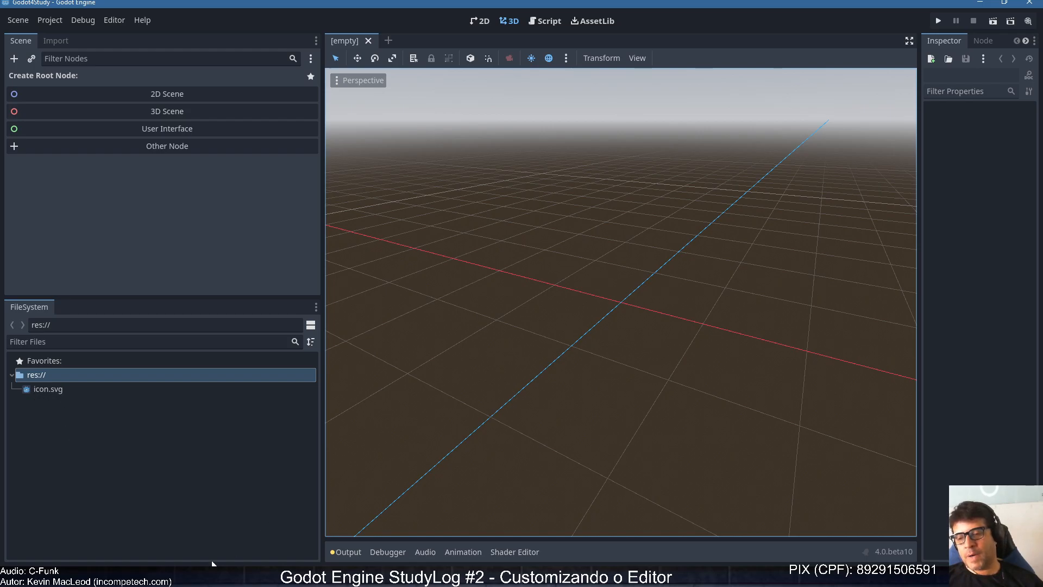
{"action": "mouse_move", "coordinate": [117, 576]}
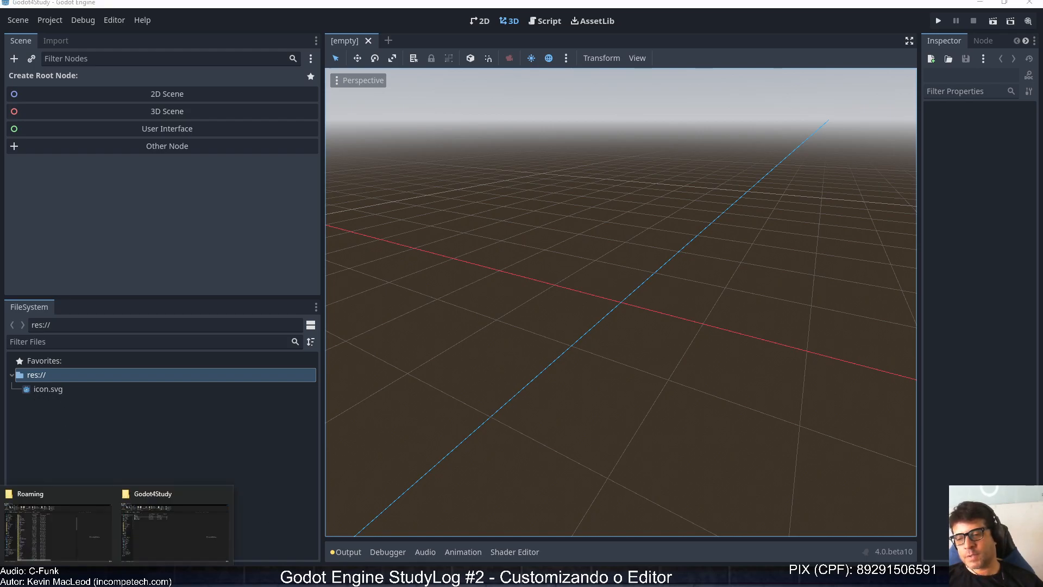
{"action": "left_click", "coordinate": [154, 530]}
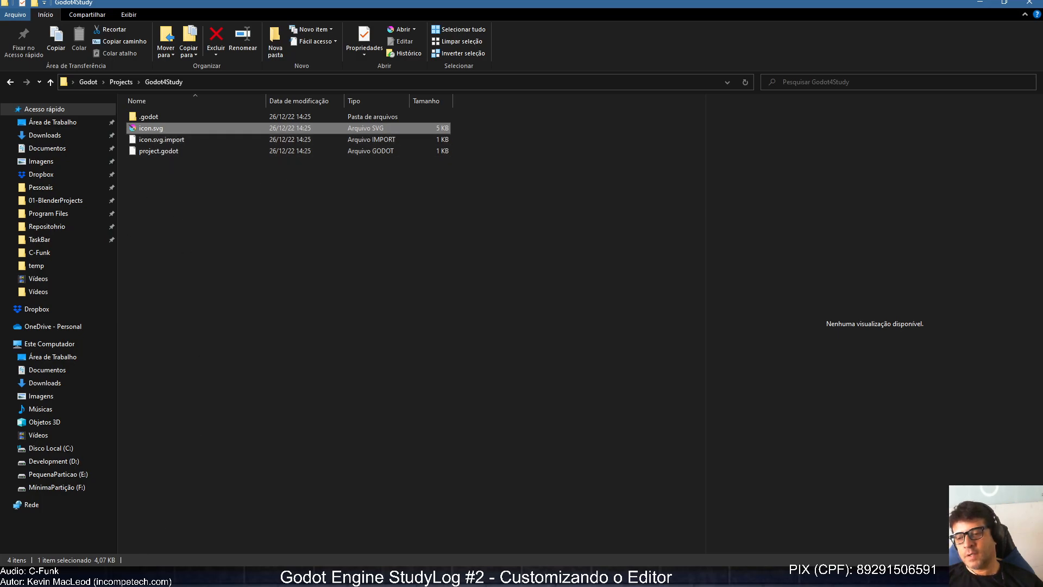
{"action": "mouse_move", "coordinate": [201, 576]}
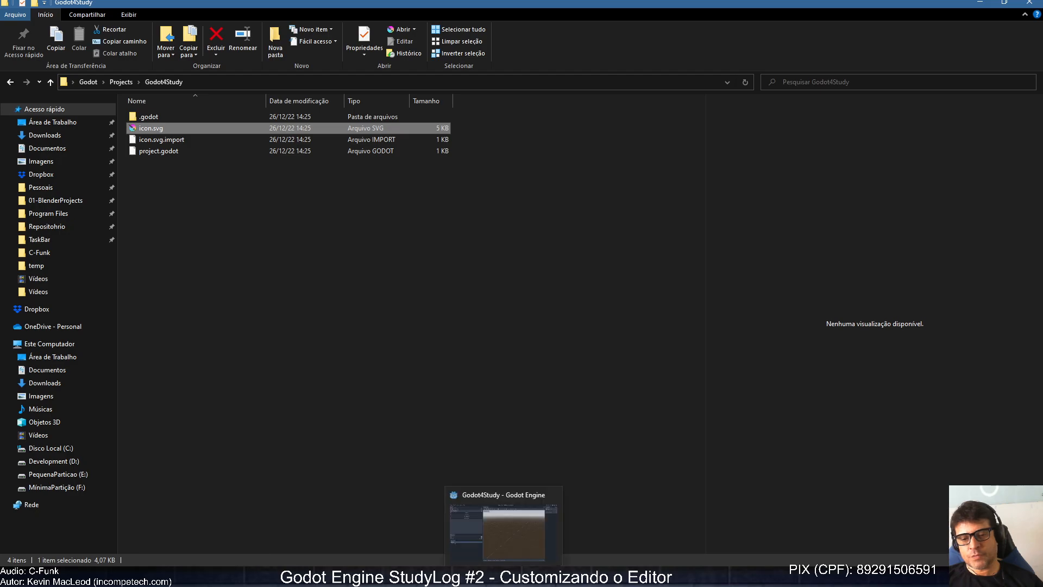
{"action": "left_click", "coordinate": [504, 576]}
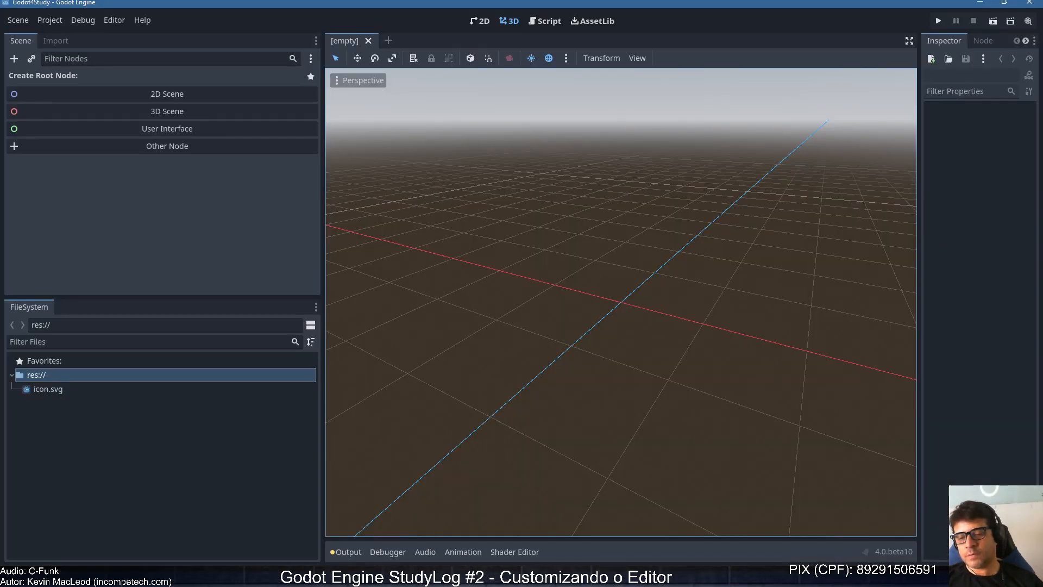
{"action": "left_click", "coordinate": [498, 575]}
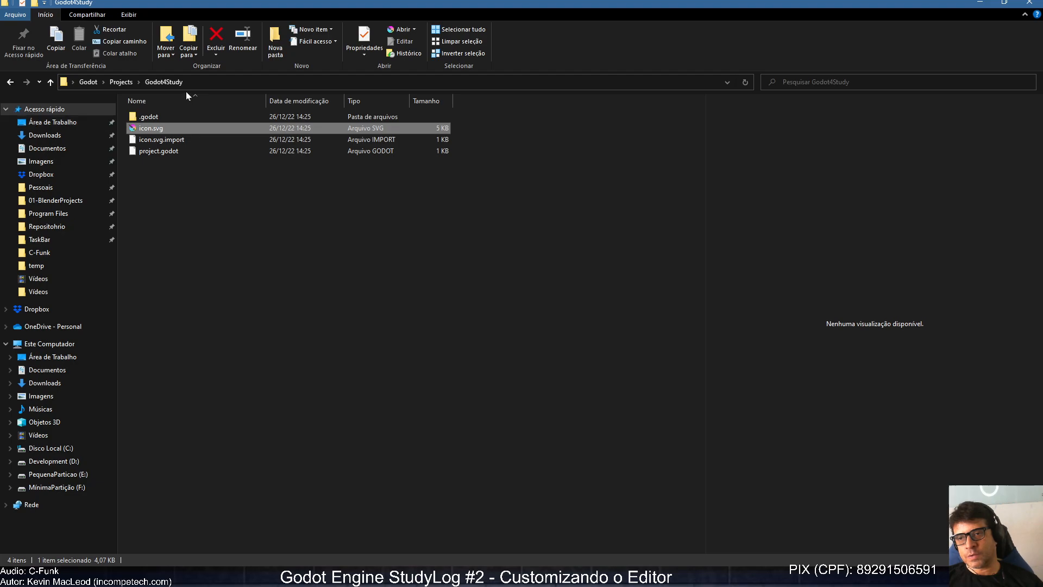
- Inspect the contents of the project's .godot folder, go back to the Godot4Study folder, and return to Godot
{"action": "left_click", "coordinate": [144, 117]}
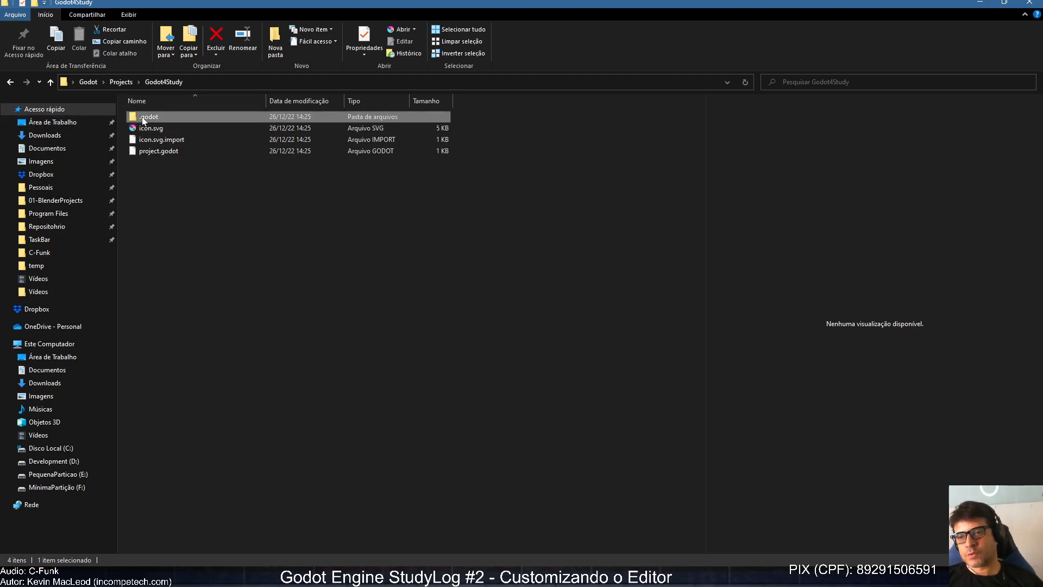
{"action": "double_click", "coordinate": [144, 118]}
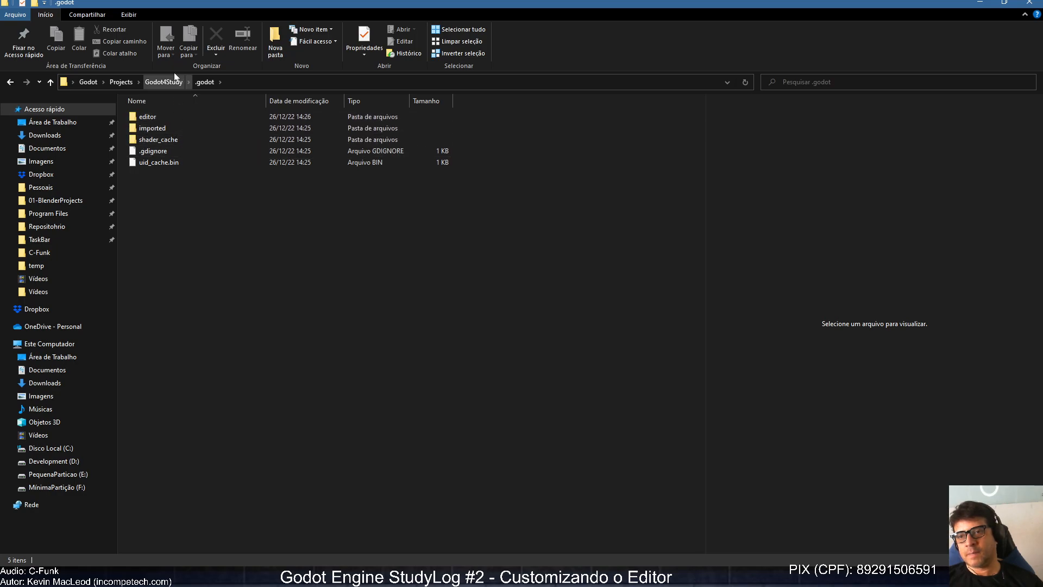
{"action": "left_click", "coordinate": [157, 82]}
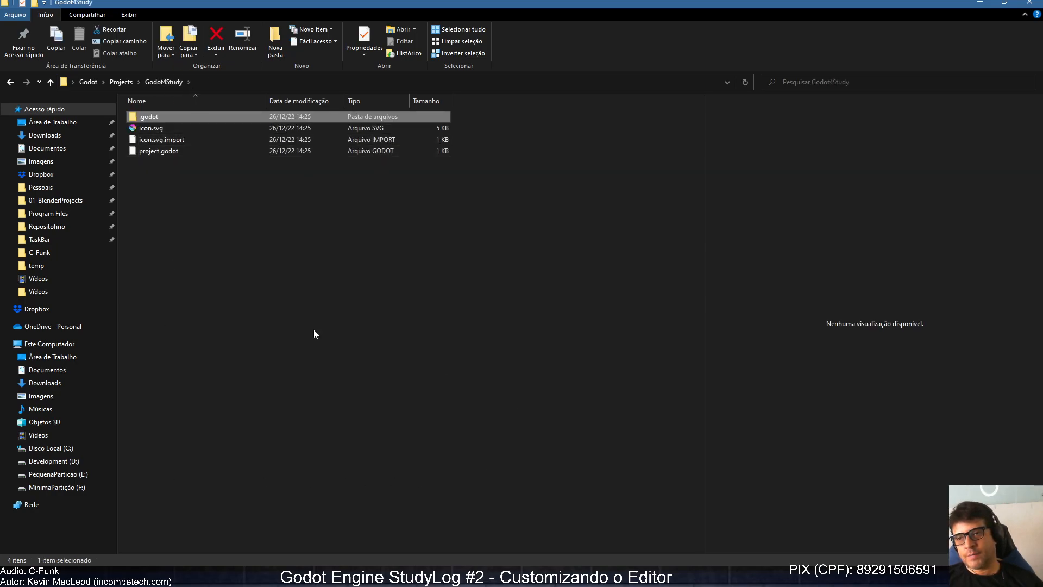
{"action": "left_click", "coordinate": [981, 3]}
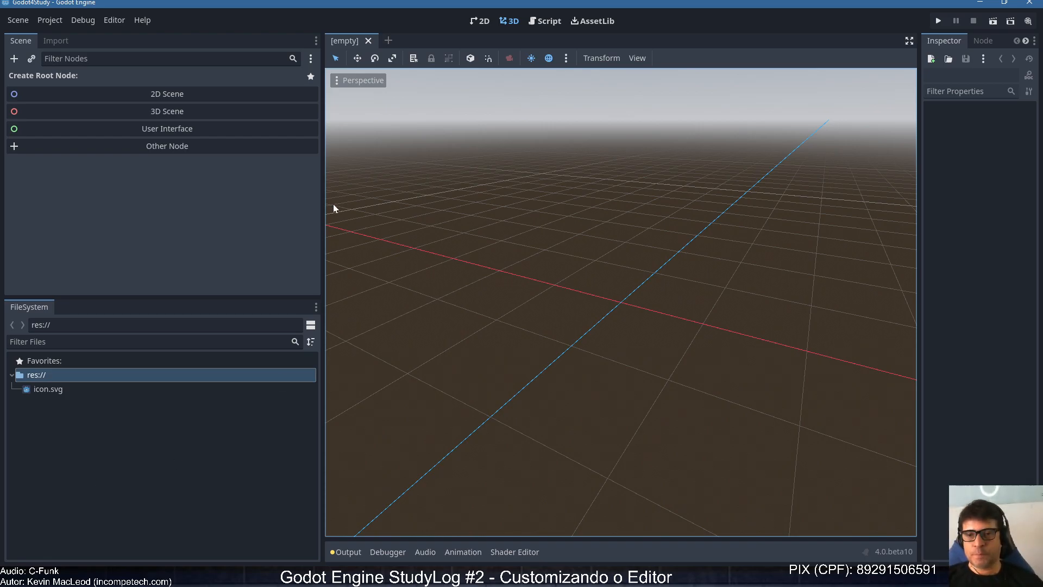
- Narrow the dock column holding Scene and FileSystem to enlarge the 3D viewport
{"action": "left_click_drag", "start_coordinate": [323, 219], "coordinate": [154, 231]}
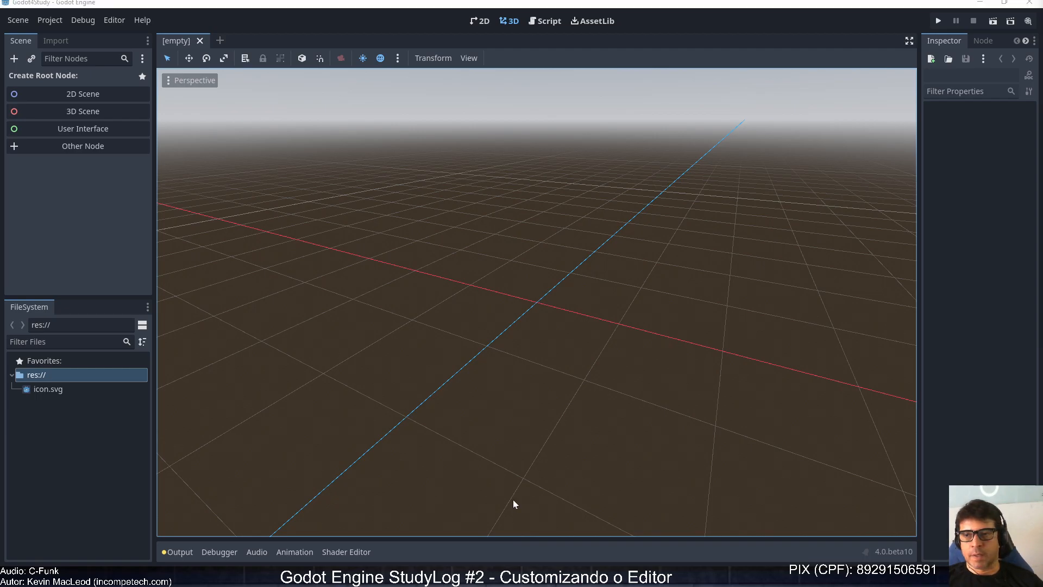
{"action": "left_click", "coordinate": [571, 2]}
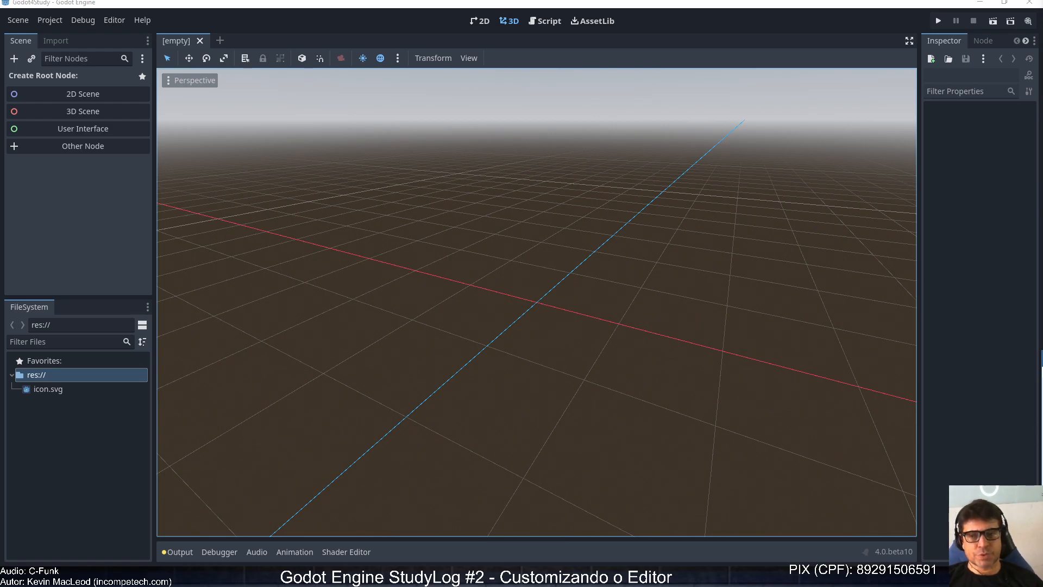
{"action": "left_click", "coordinate": [201, 11]}
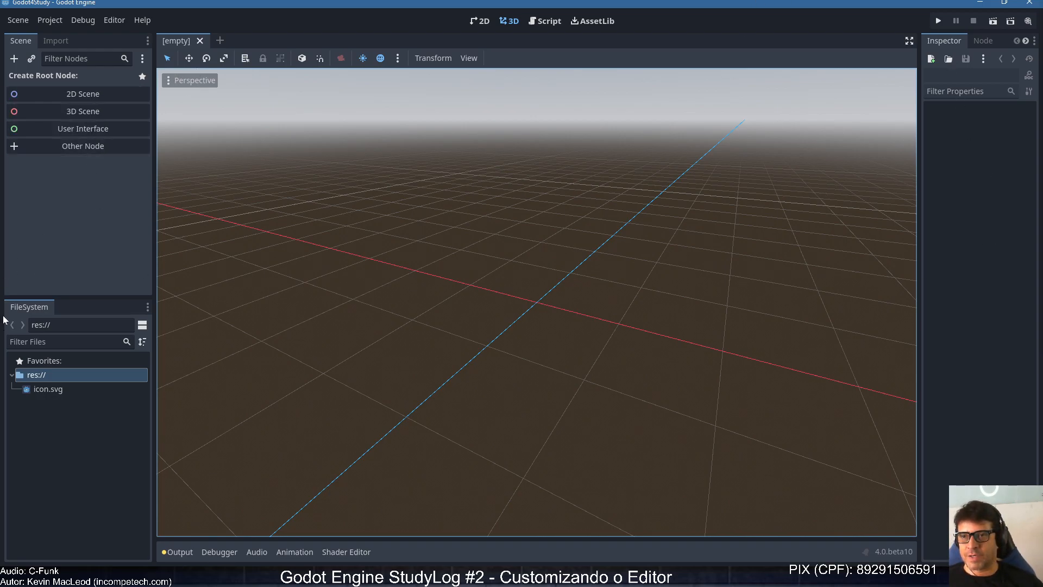
{"action": "left_click", "coordinate": [109, 21]}
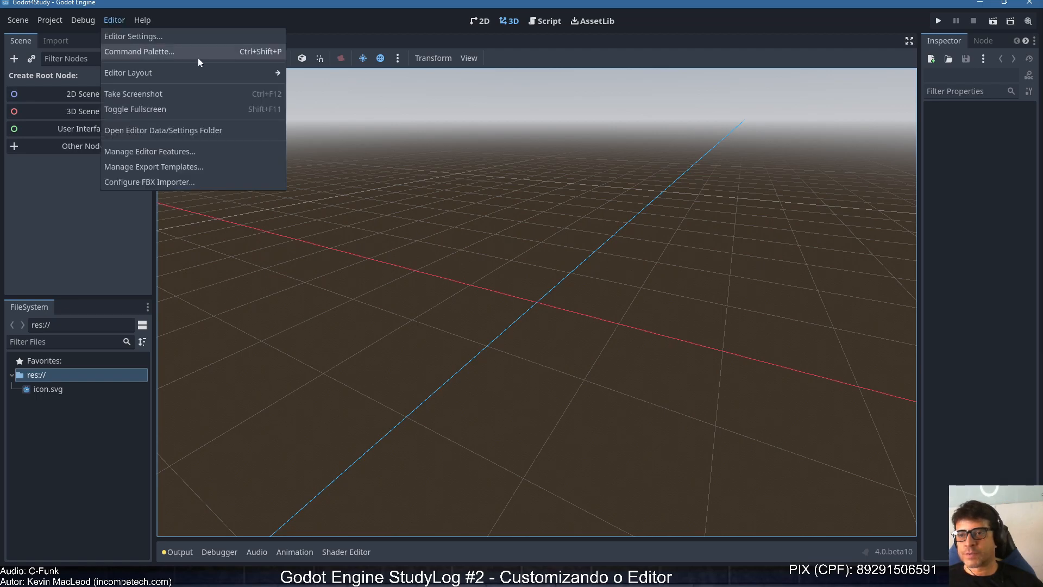
{"action": "mouse_move", "coordinate": [242, 73]}
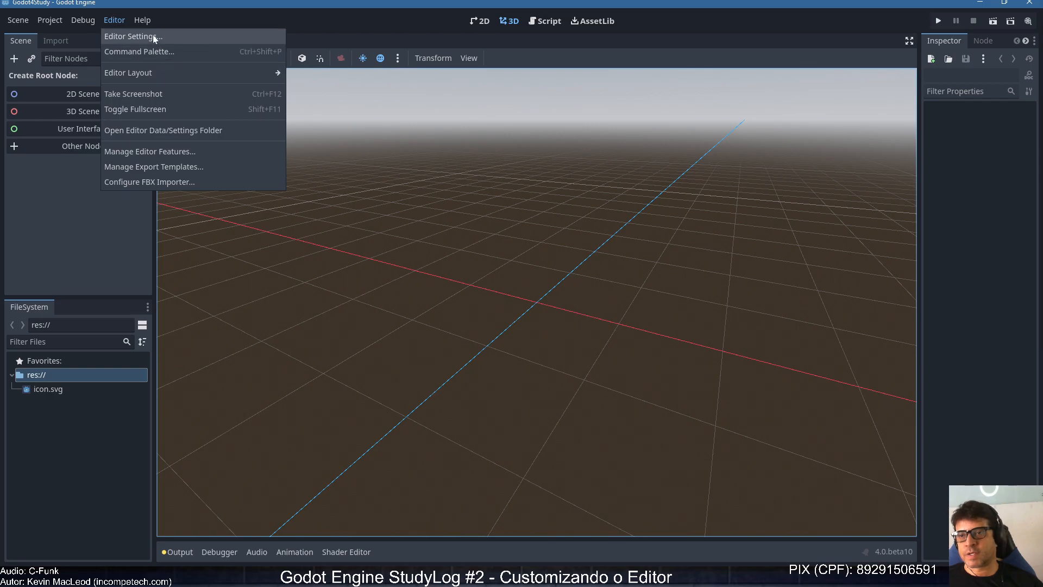
{"action": "left_click", "coordinate": [260, 6]}
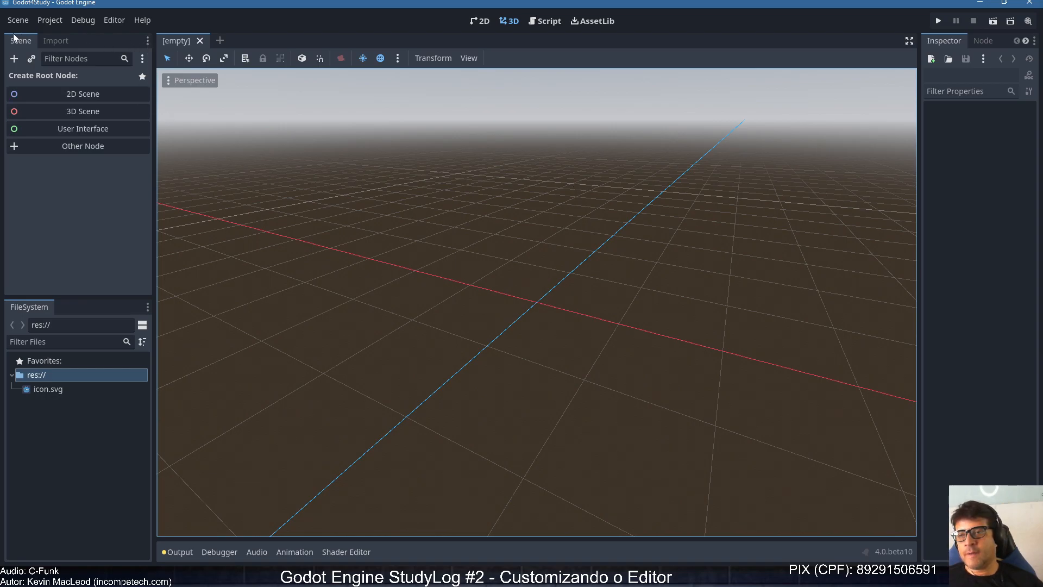
- Move the Scene dock into the Inspector's dock group on the other side of the viewport and widen that group
{"action": "left_click", "coordinate": [146, 44]}
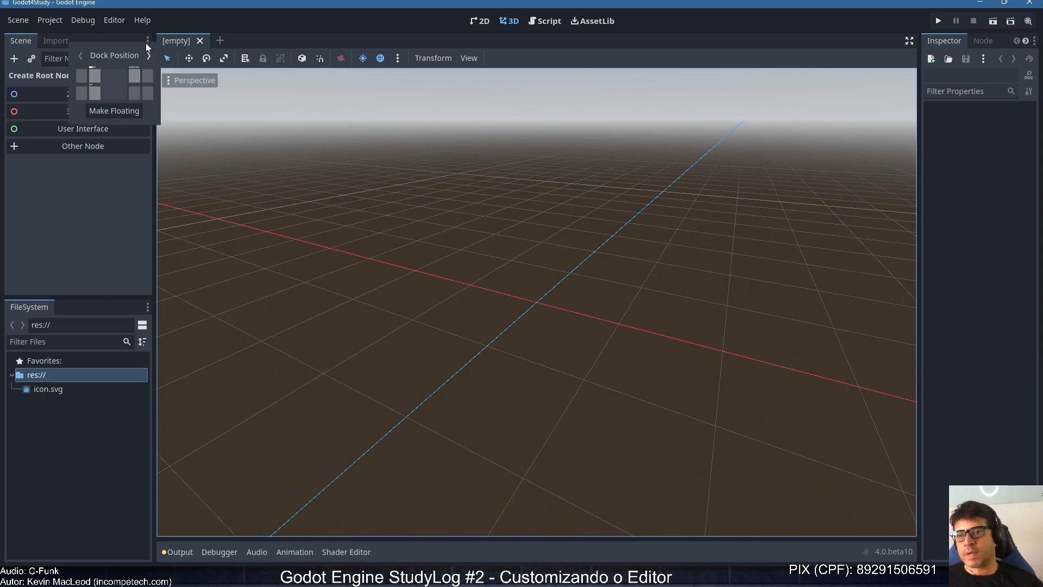
{"action": "left_click", "coordinate": [135, 78]}
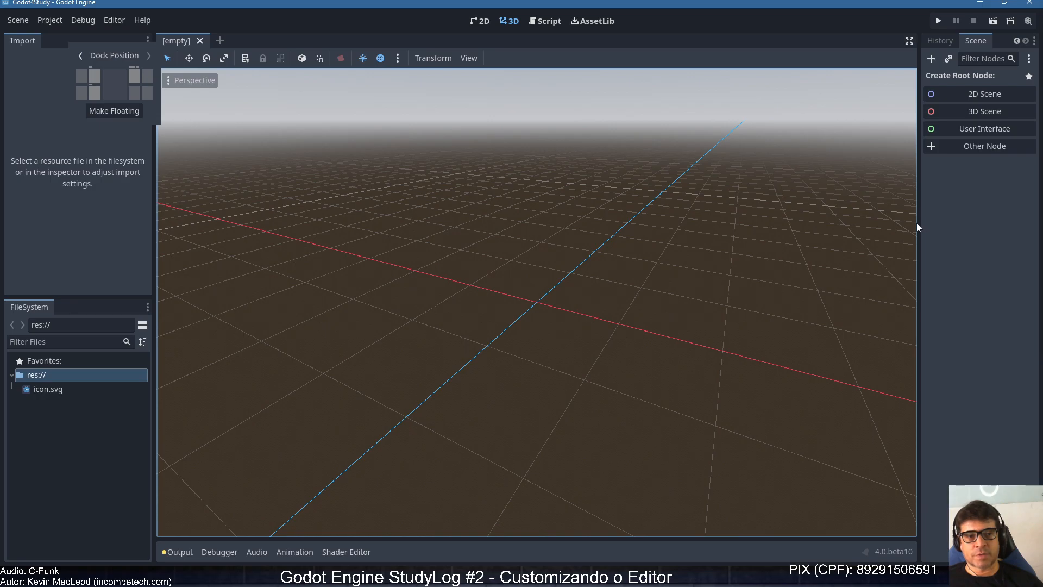
{"action": "left_click", "coordinate": [944, 257]}
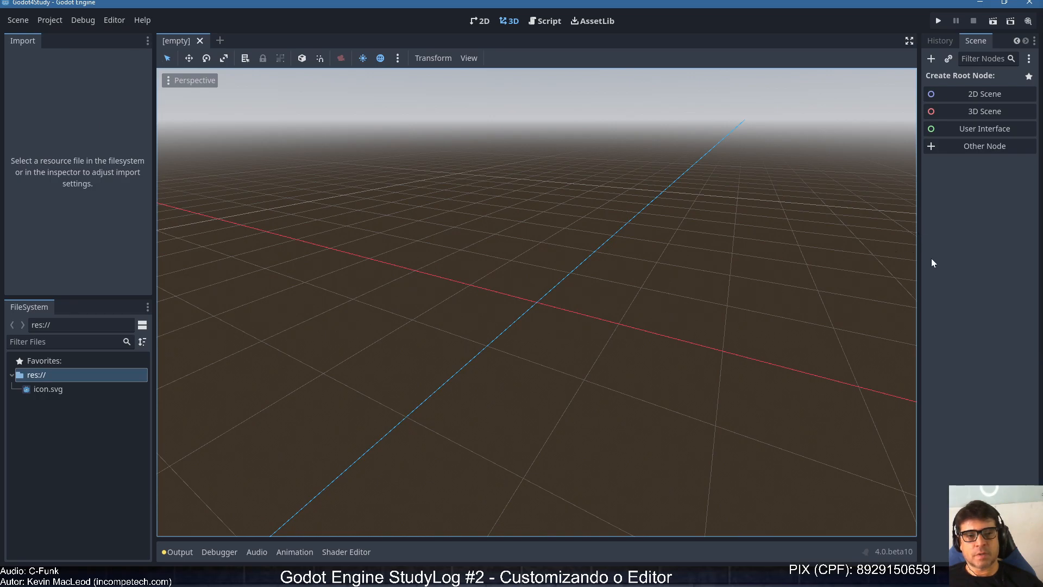
{"action": "left_click_drag", "start_coordinate": [918, 261], "coordinate": [737, 270]}
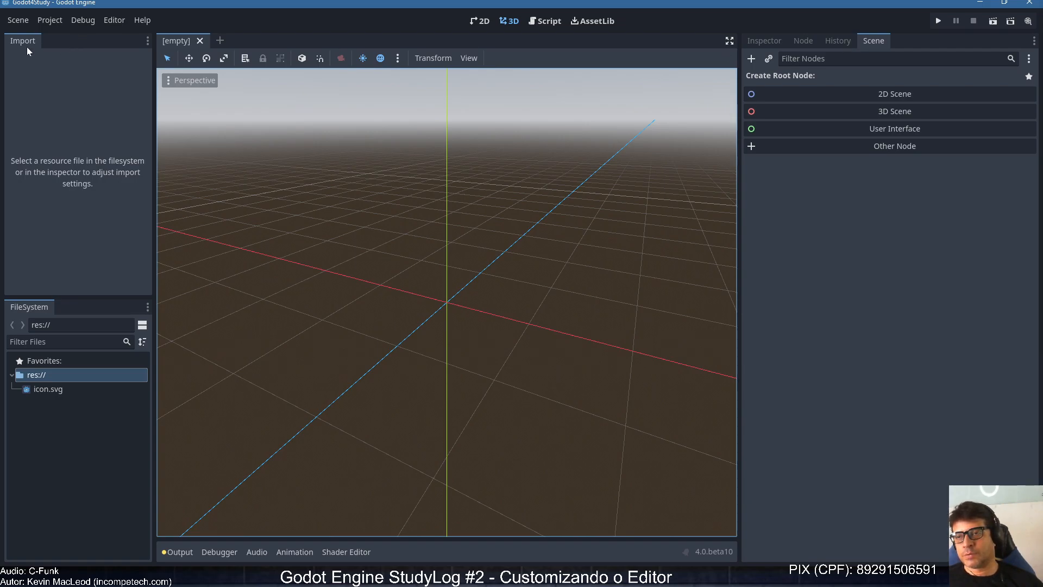
- Move the Import dock into its own full-height column on the outer side of the Inspector's dock group
{"action": "left_click", "coordinate": [148, 41]}
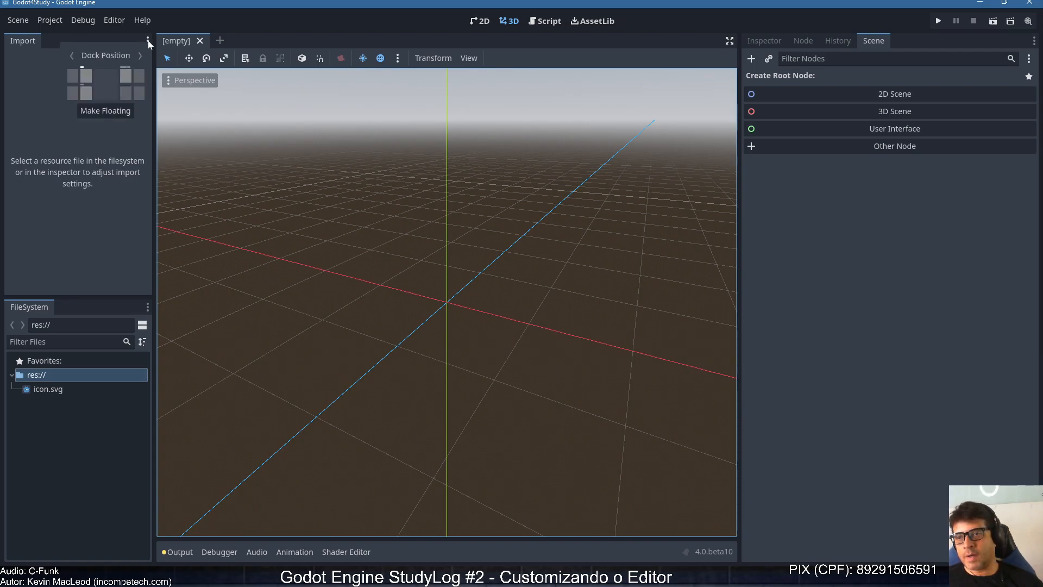
{"action": "left_click", "coordinate": [128, 81]}
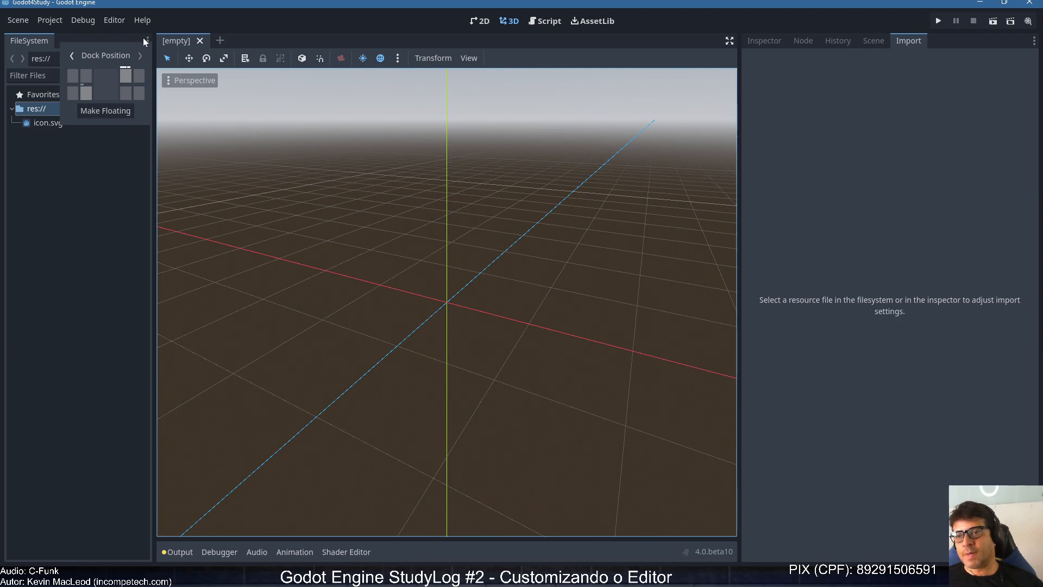
{"action": "left_click", "coordinate": [139, 76]}
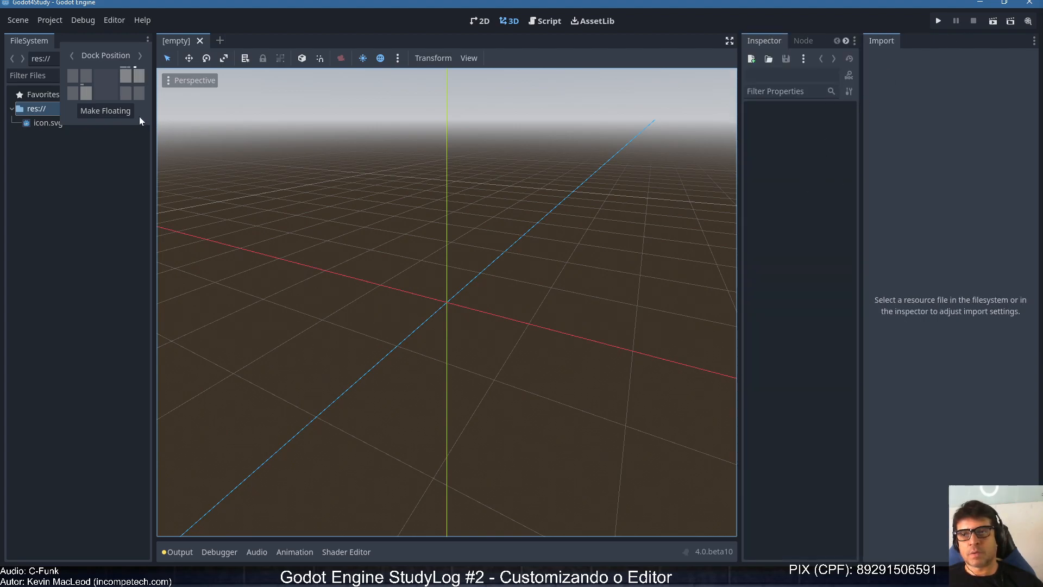
{"action": "left_click", "coordinate": [20, 44]}
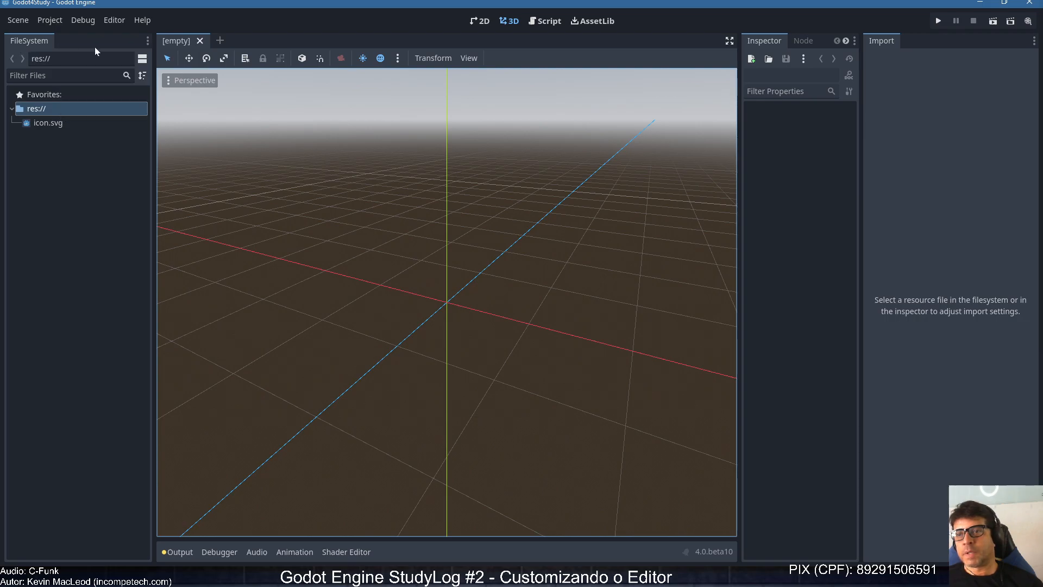
- Move the FileSystem dock into the Import dock's group and widen the neighbouring Inspector group until all its tabs fit
{"action": "left_click", "coordinate": [147, 42]}
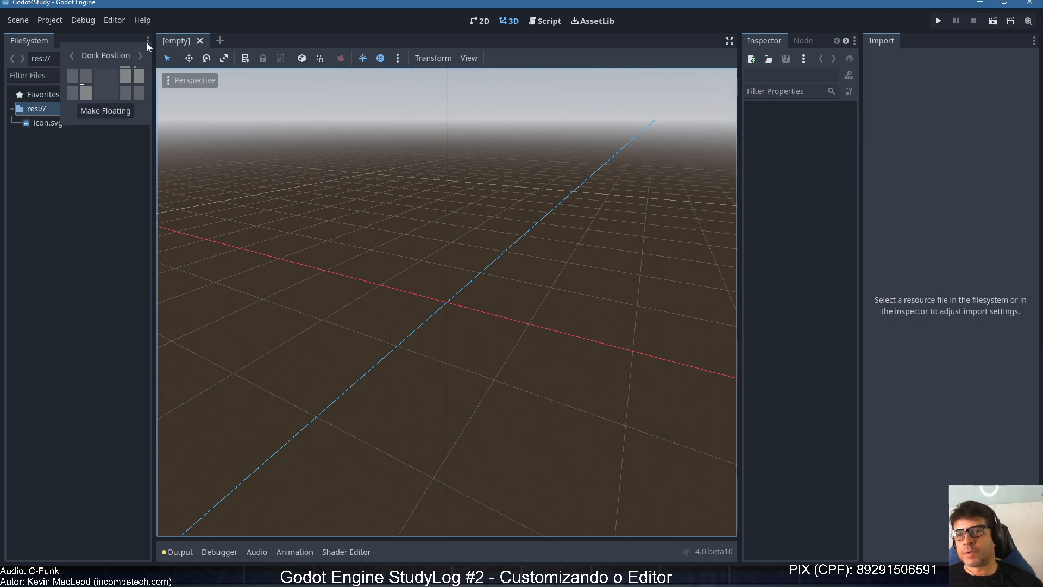
{"action": "left_click", "coordinate": [138, 77]}
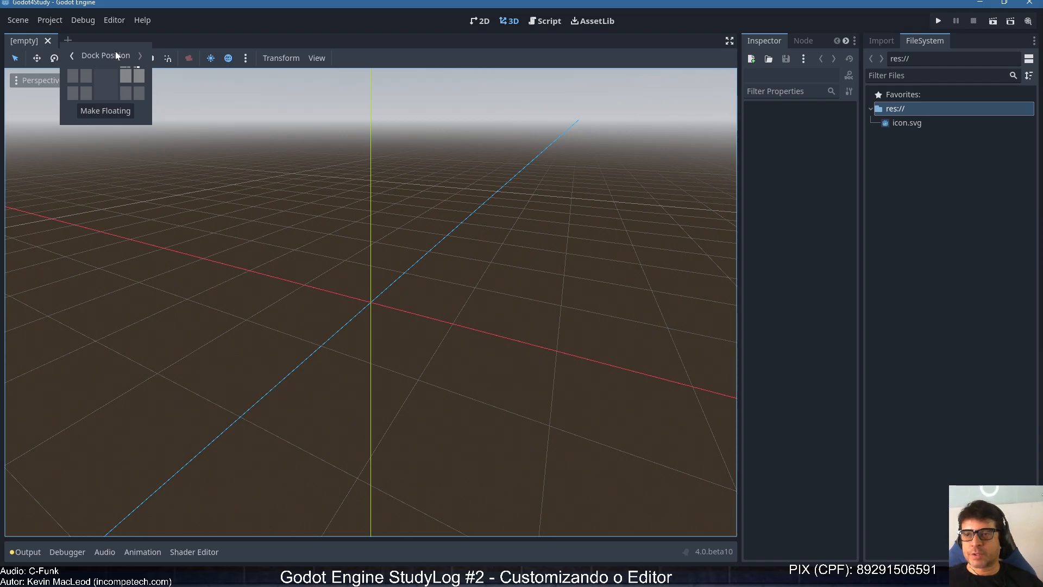
{"action": "left_click", "coordinate": [250, 8]}
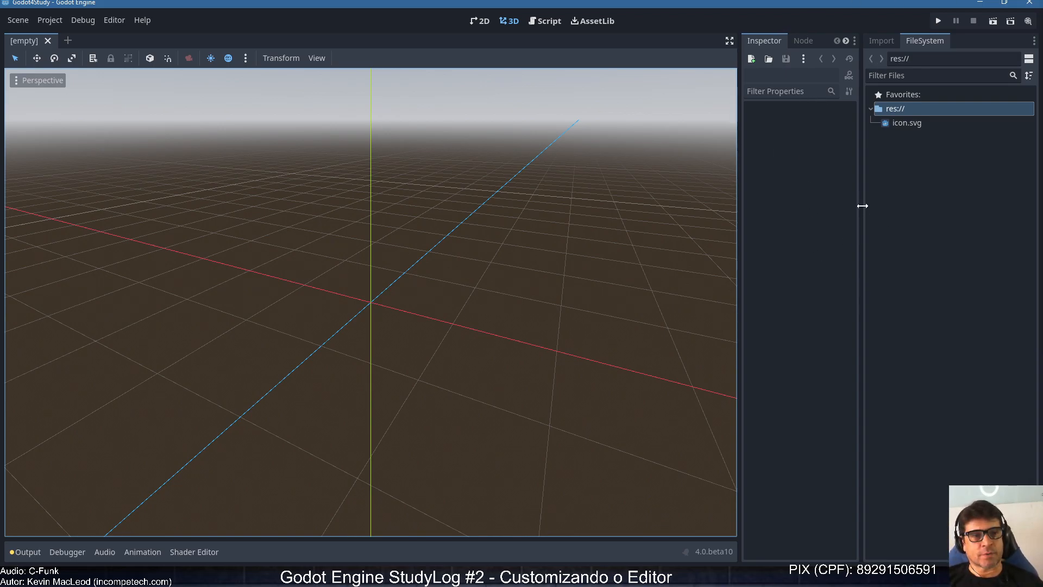
{"action": "left_click_drag", "start_coordinate": [862, 207], "coordinate": [911, 207]}
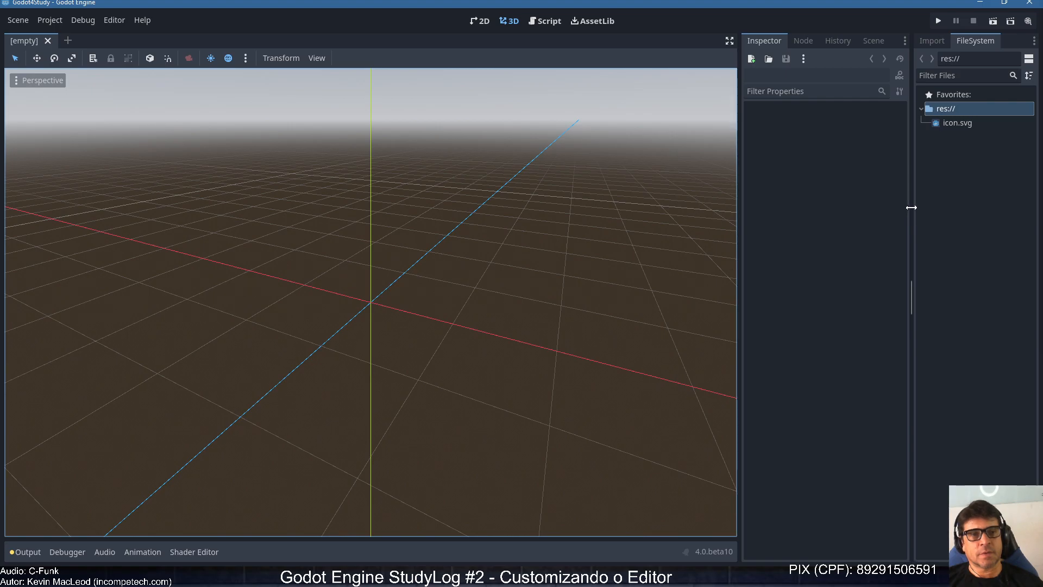
- Reorder the Inspector group's tabs so that Scene comes first and History second
{"action": "left_click_drag", "start_coordinate": [869, 41], "coordinate": [746, 44]}
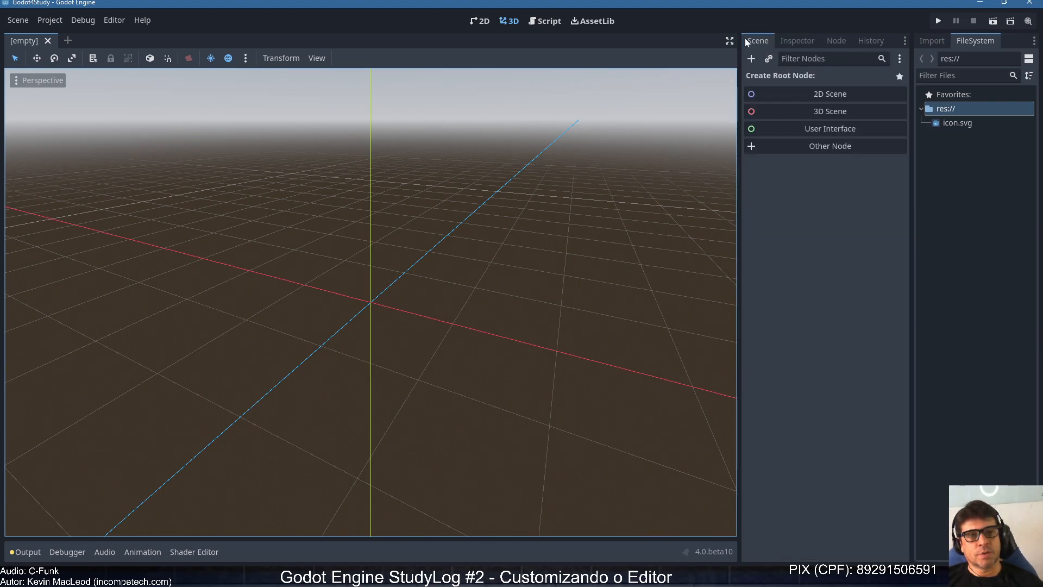
{"action": "left_click", "coordinate": [869, 42]}
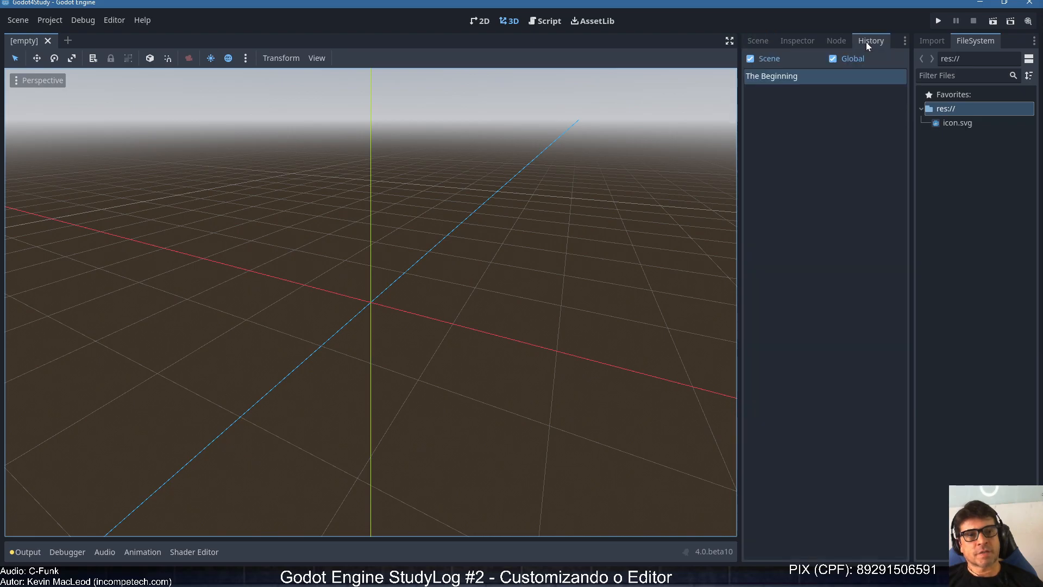
{"action": "left_click_drag", "start_coordinate": [783, 41], "coordinate": [783, 41]}
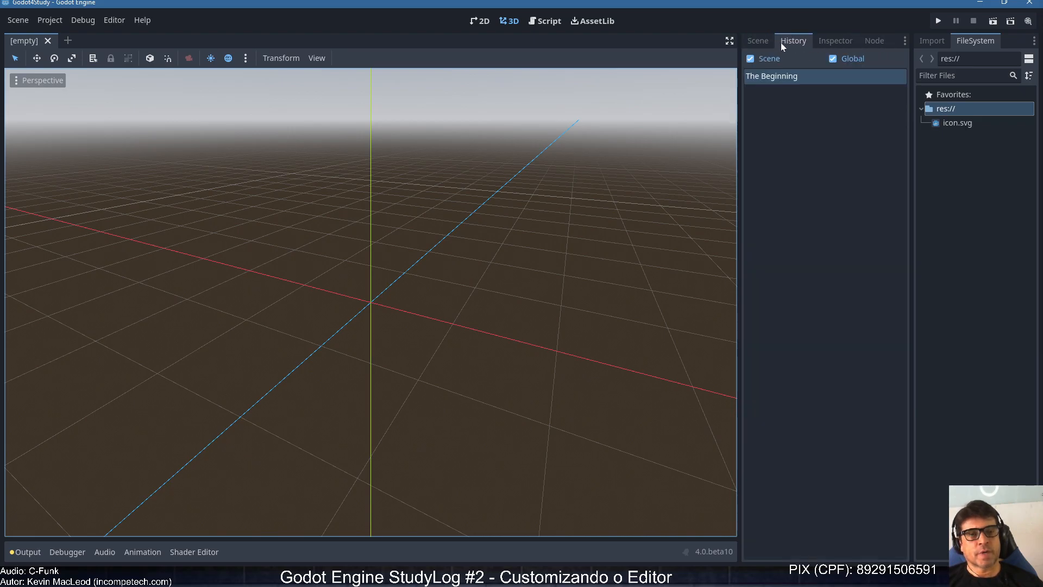
{"action": "left_click", "coordinate": [759, 41]}
{"action": "left_click", "coordinate": [789, 40]}
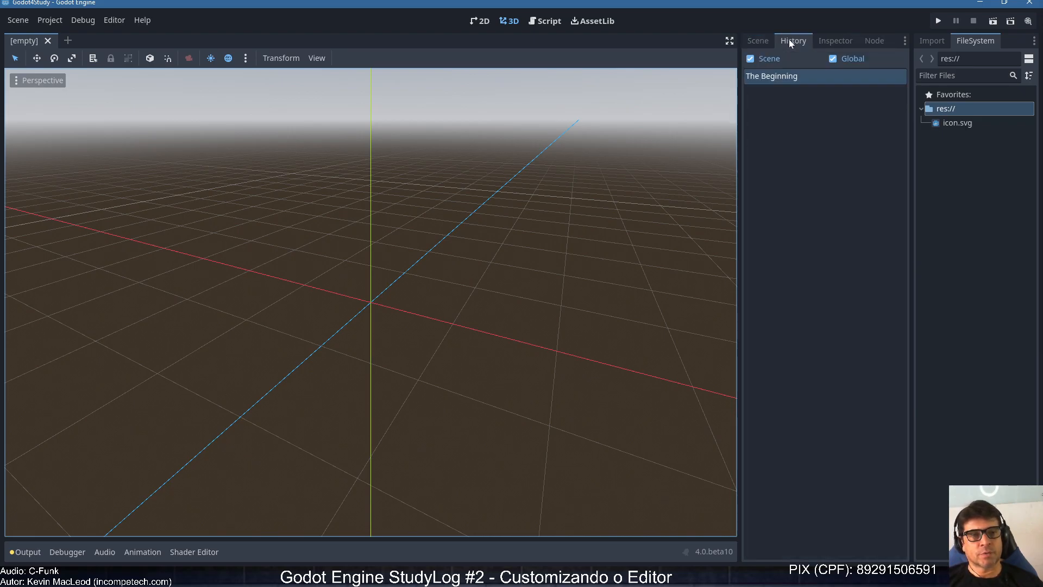
- Move the Inspector dock into its own group directly below the Scene, History and Node docks
{"action": "left_click", "coordinate": [758, 40]}
{"action": "left_click", "coordinate": [832, 43]}
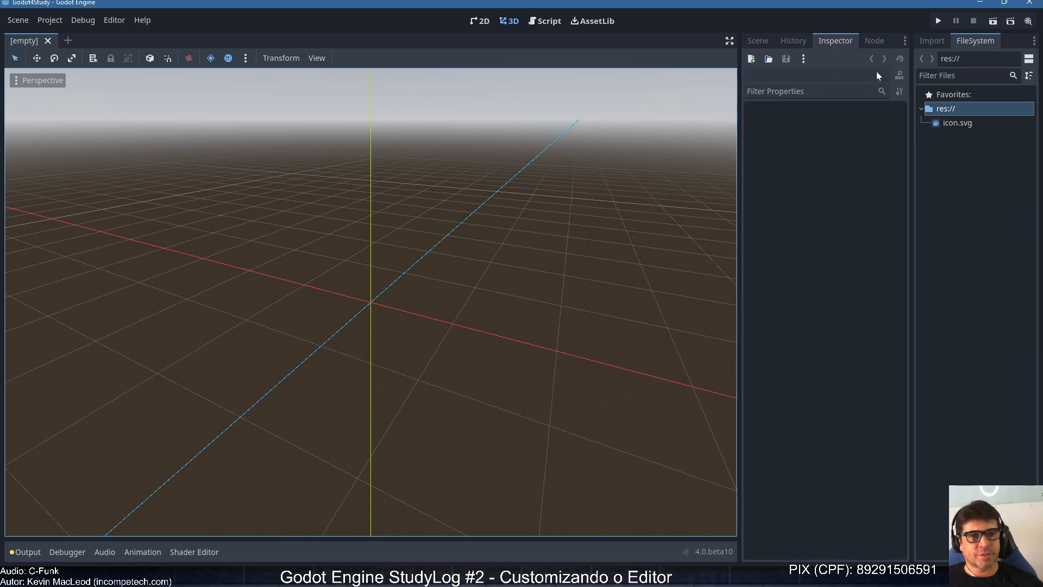
{"action": "left_click", "coordinate": [905, 41]}
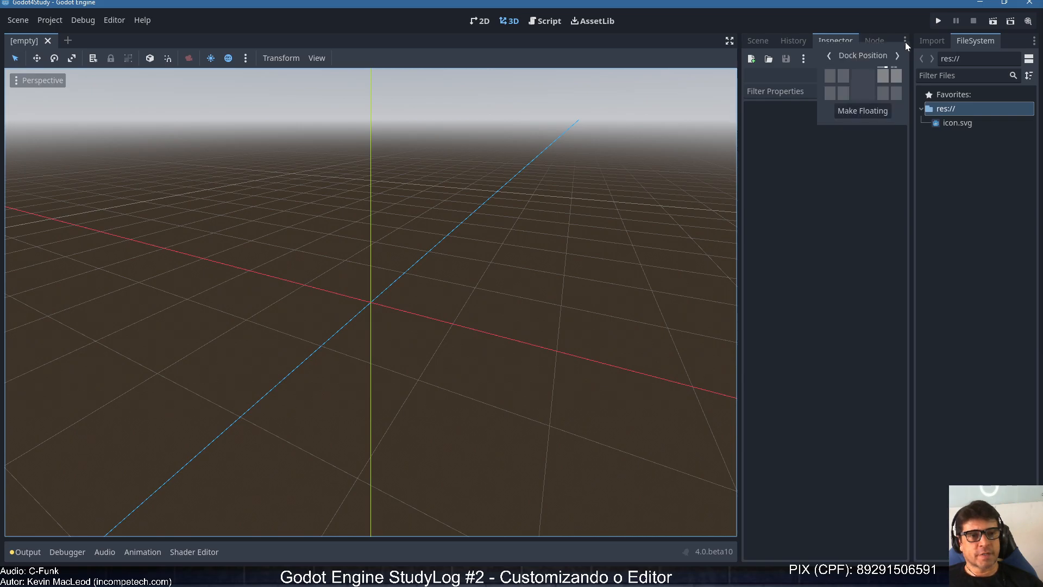
{"action": "left_click", "coordinate": [883, 95]}
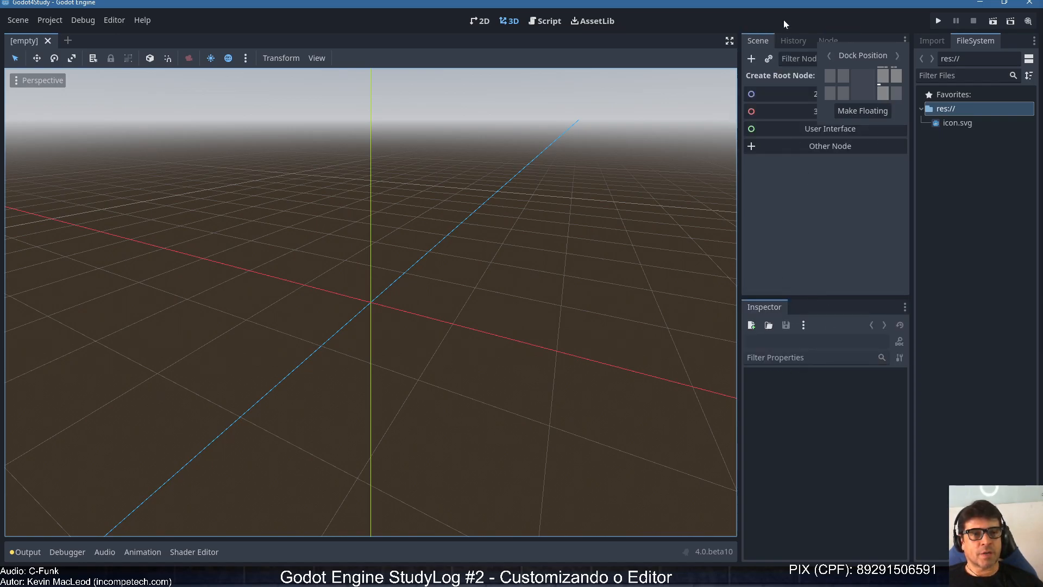
{"action": "left_click", "coordinate": [777, 7]}
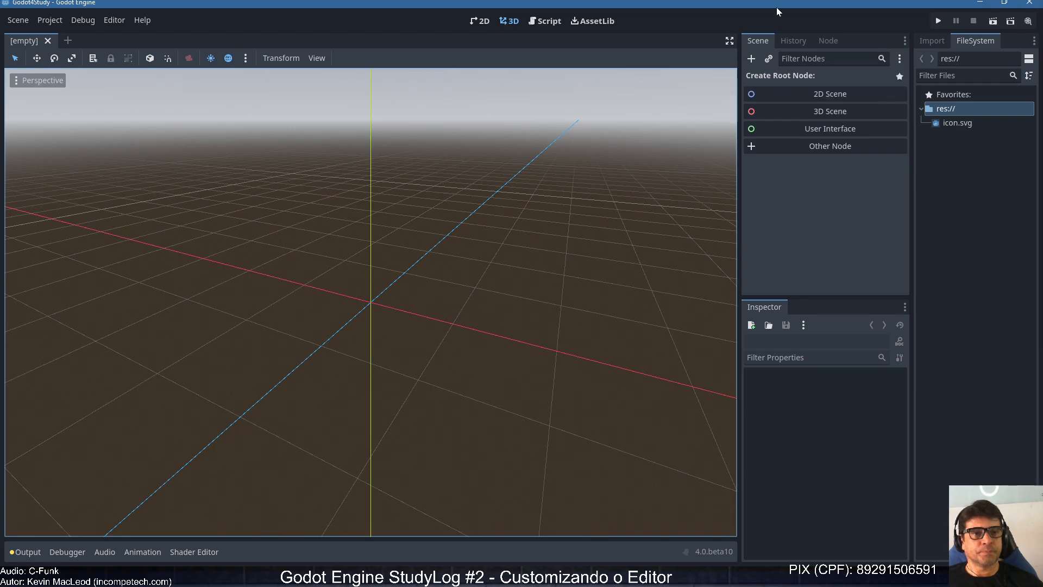
- Move the Node dock into the Inspector's group below the Scene dock
{"action": "left_click", "coordinate": [826, 40]}
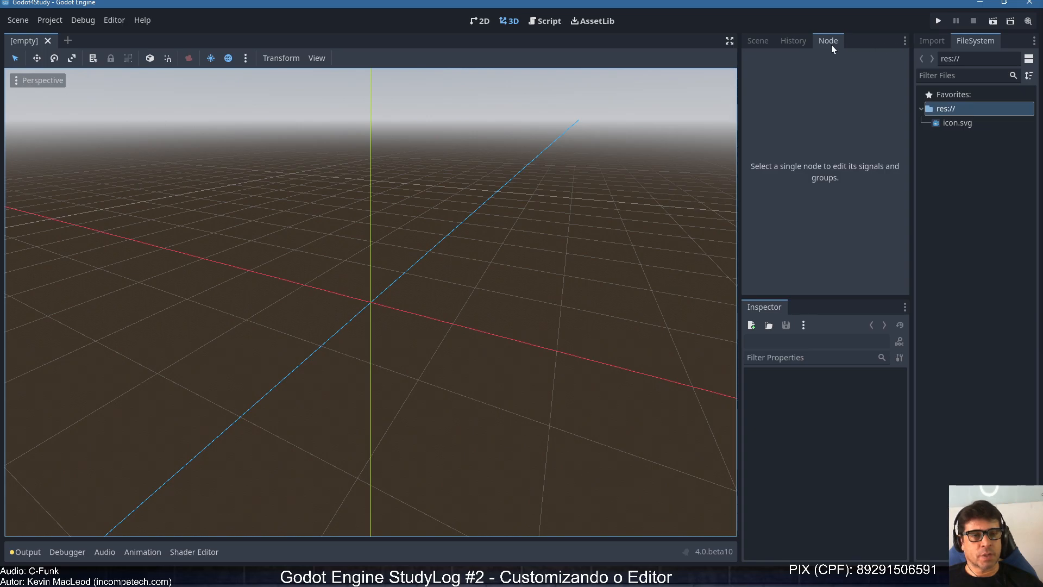
{"action": "left_click", "coordinate": [905, 42]}
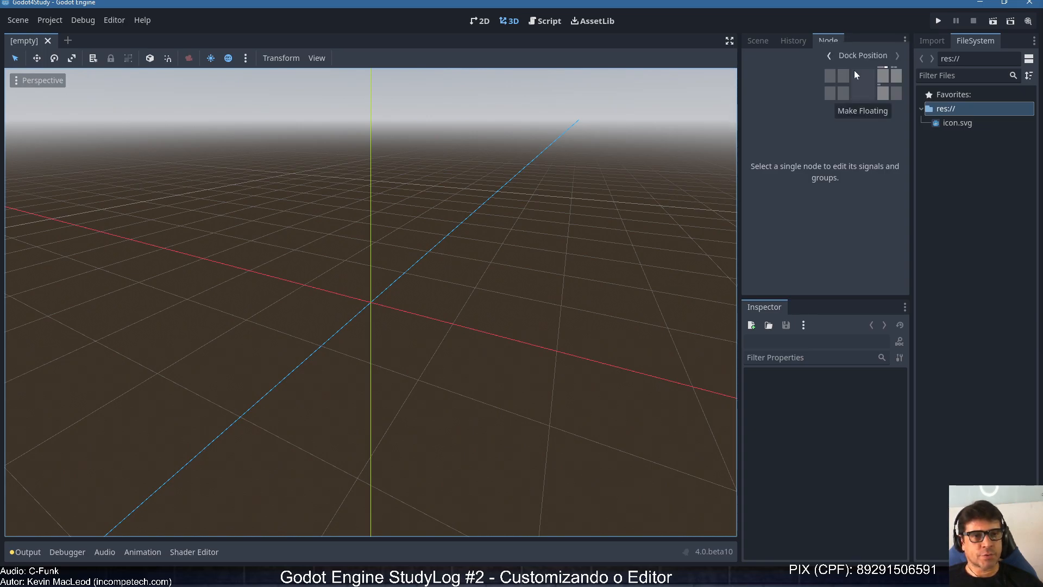
{"action": "left_click", "coordinate": [885, 93]}
{"action": "left_click", "coordinate": [752, 308]}
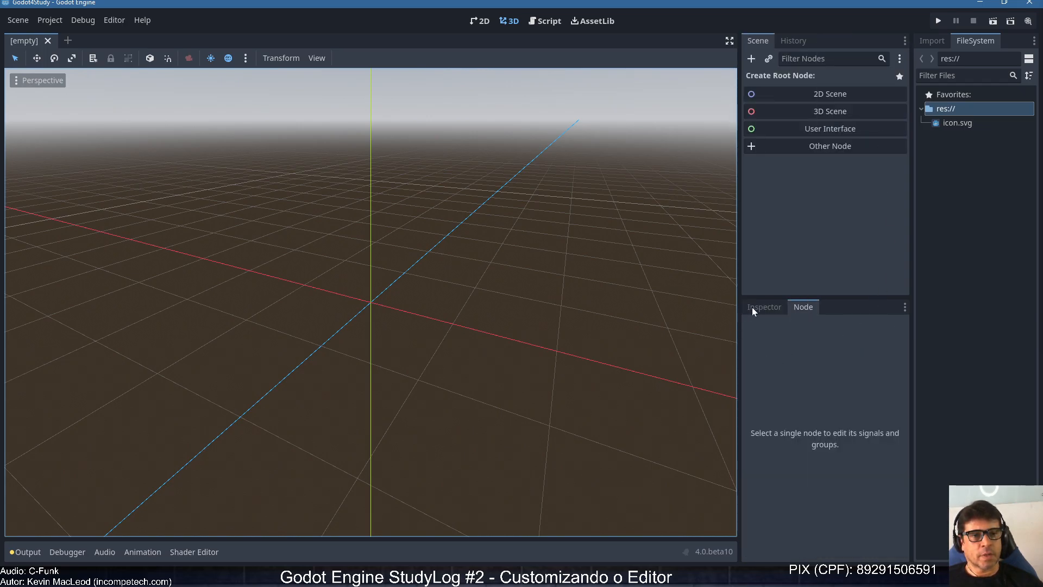
- Move the History dock into the Inspector and Node group, look through the group's docks and leave the Inspector in front
{"action": "left_click", "coordinate": [802, 44]}
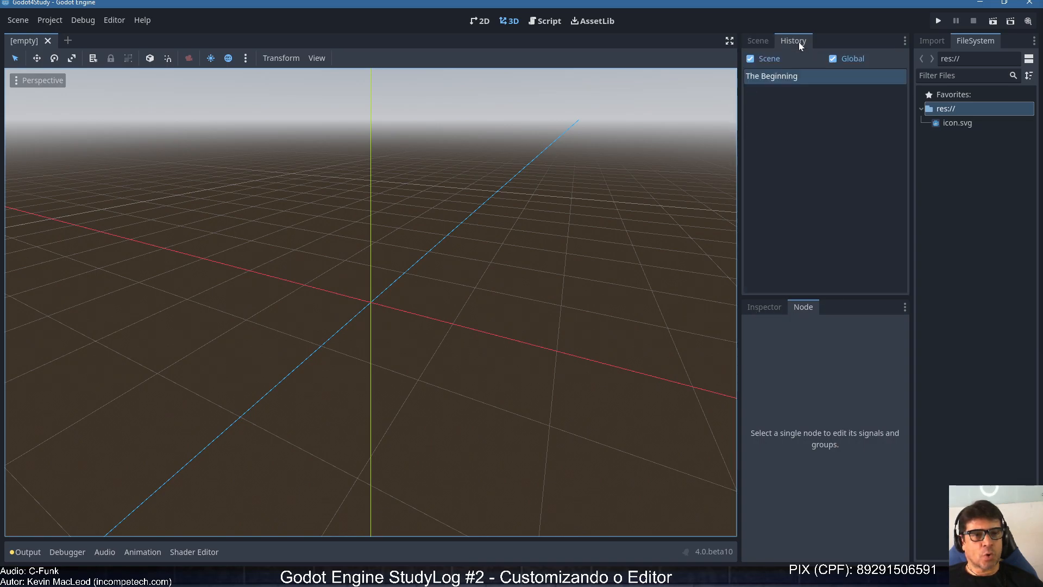
{"action": "left_click", "coordinate": [905, 42]}
{"action": "left_click", "coordinate": [885, 94]}
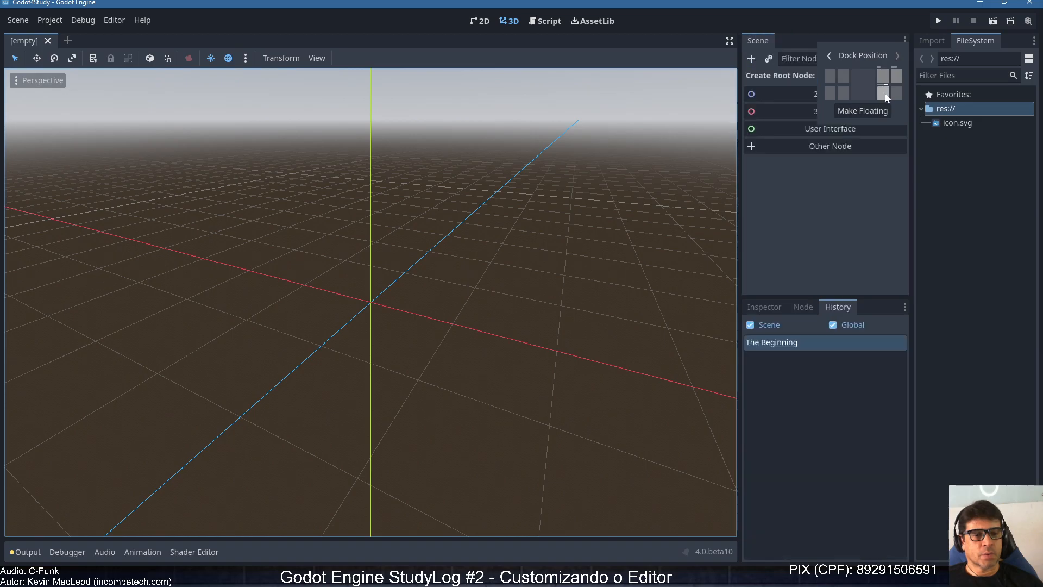
{"action": "left_click", "coordinate": [759, 307]}
{"action": "left_click", "coordinate": [765, 308]}
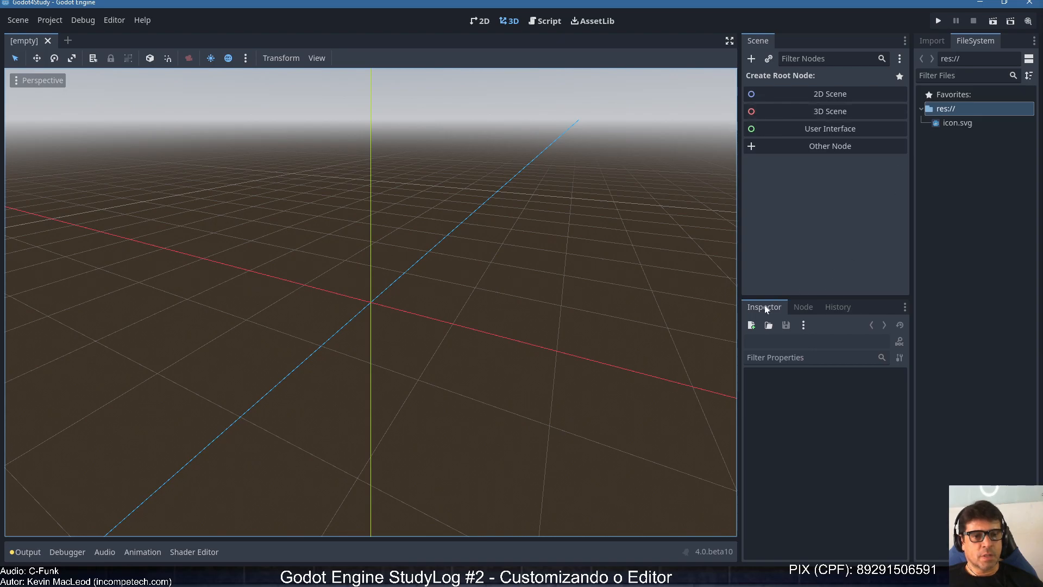
{"action": "left_click", "coordinate": [802, 308]}
{"action": "left_click", "coordinate": [828, 308]}
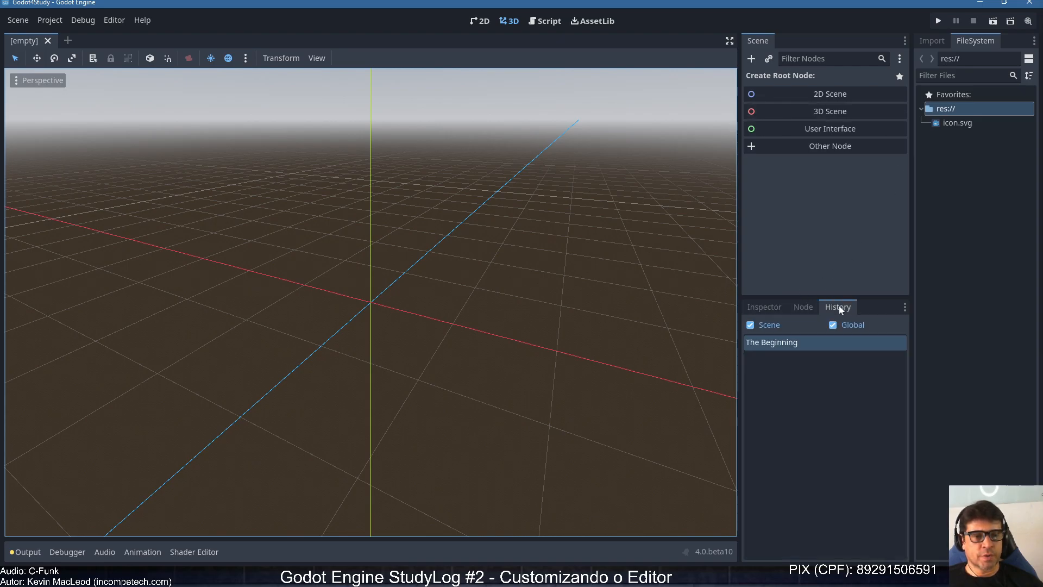
{"action": "left_click", "coordinate": [760, 309]}
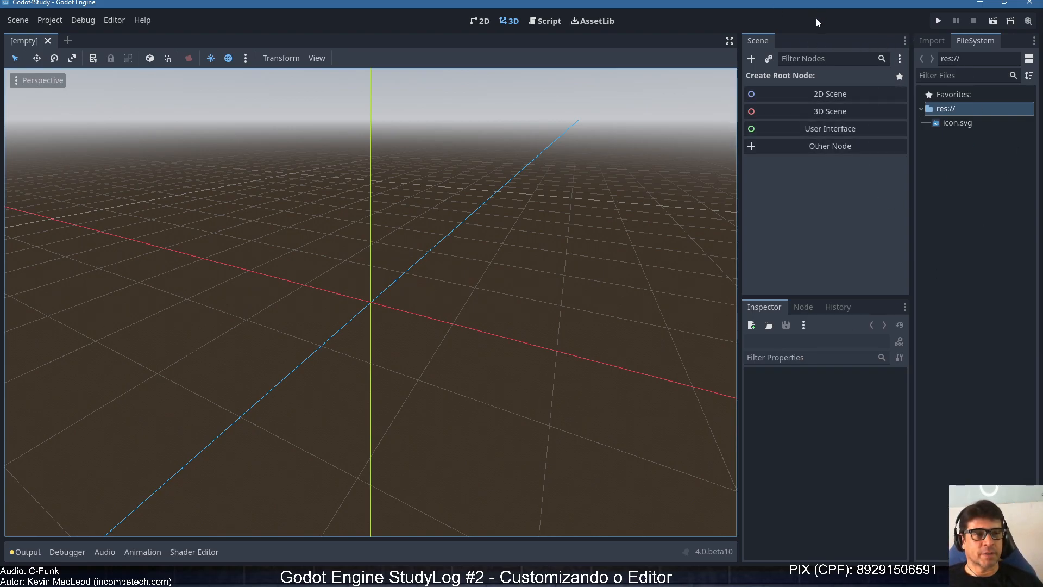
- Move the Import dock into the Scene dock's group and bring Scene back to the front
{"action": "left_click", "coordinate": [934, 42]}
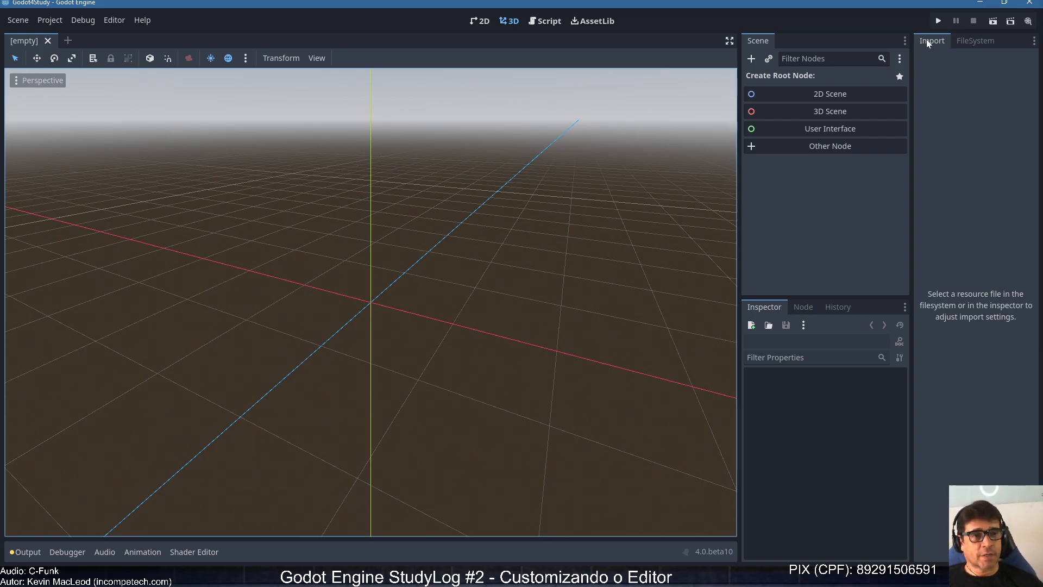
{"action": "left_click", "coordinate": [1034, 41]}
{"action": "left_click", "coordinate": [1015, 77]}
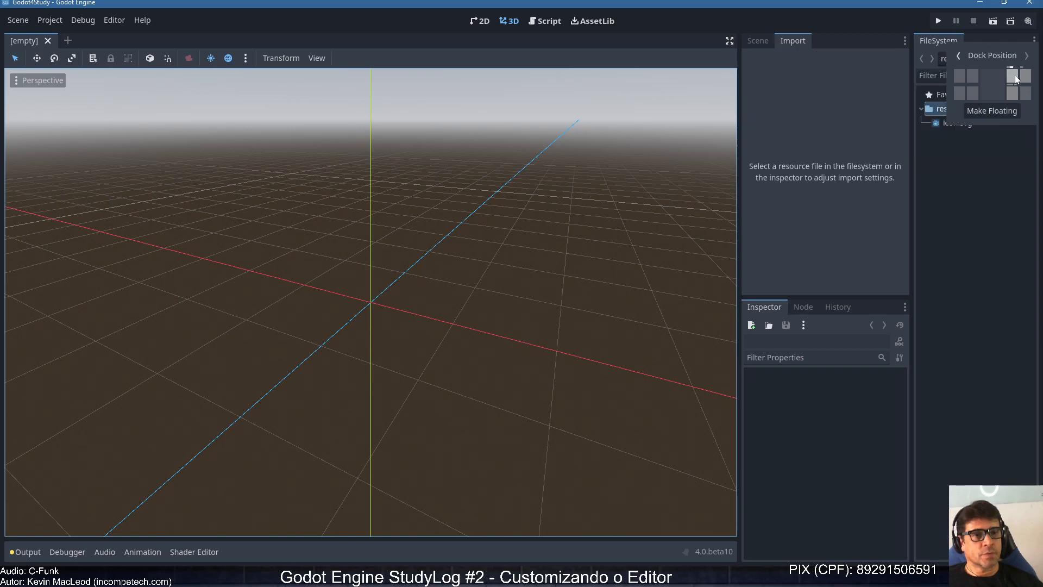
{"action": "left_click", "coordinate": [749, 45]}
{"action": "left_click", "coordinate": [757, 39]}
{"action": "left_click", "coordinate": [791, 41]}
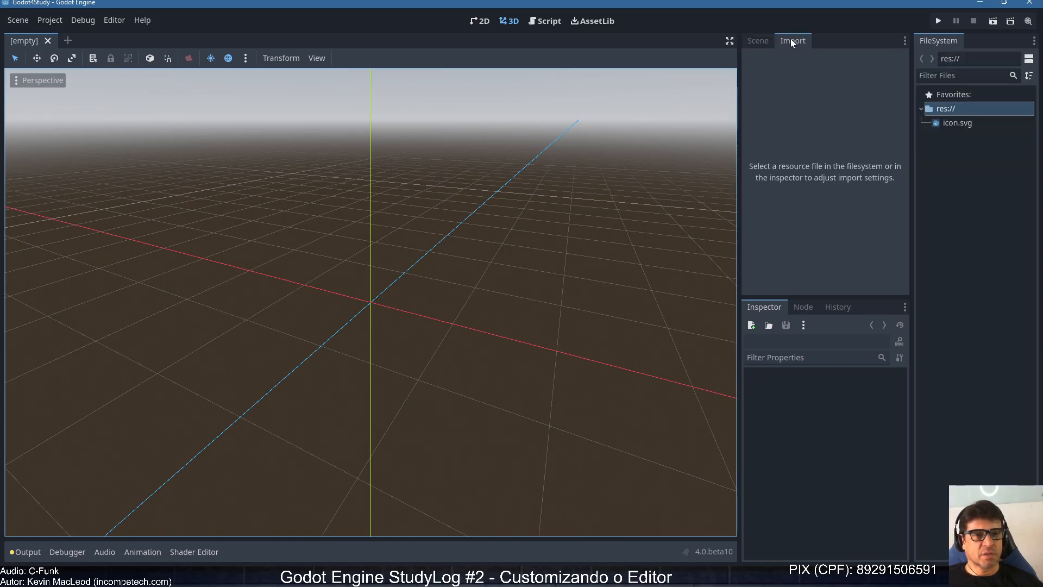
{"action": "left_click", "coordinate": [755, 41]}
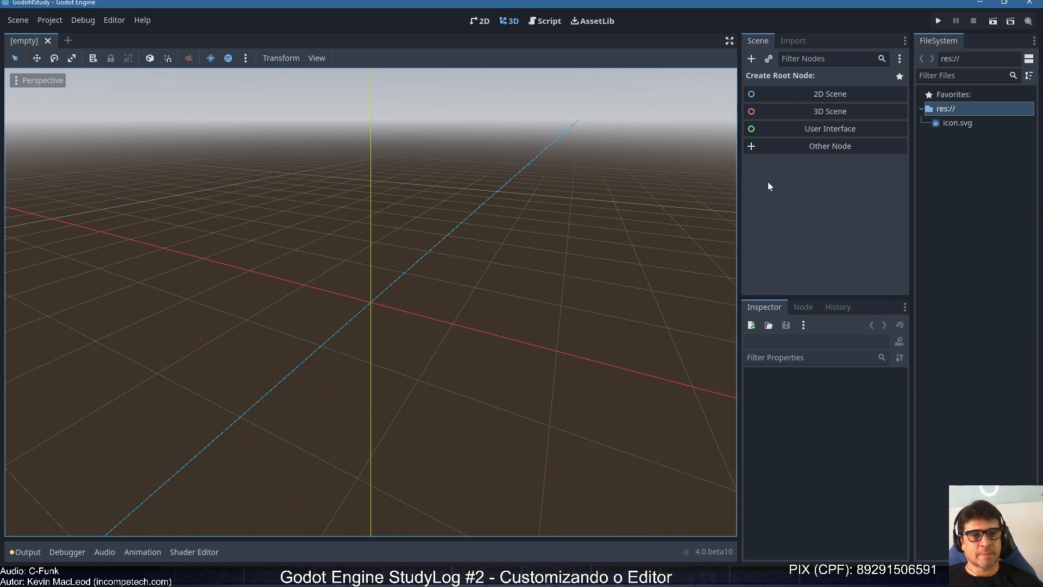
- Show icon.svg in the Inspector, and split the FileSystem dock into a folder tree and a separate file list, giving the file list more height
{"action": "left_click", "coordinate": [951, 125]}
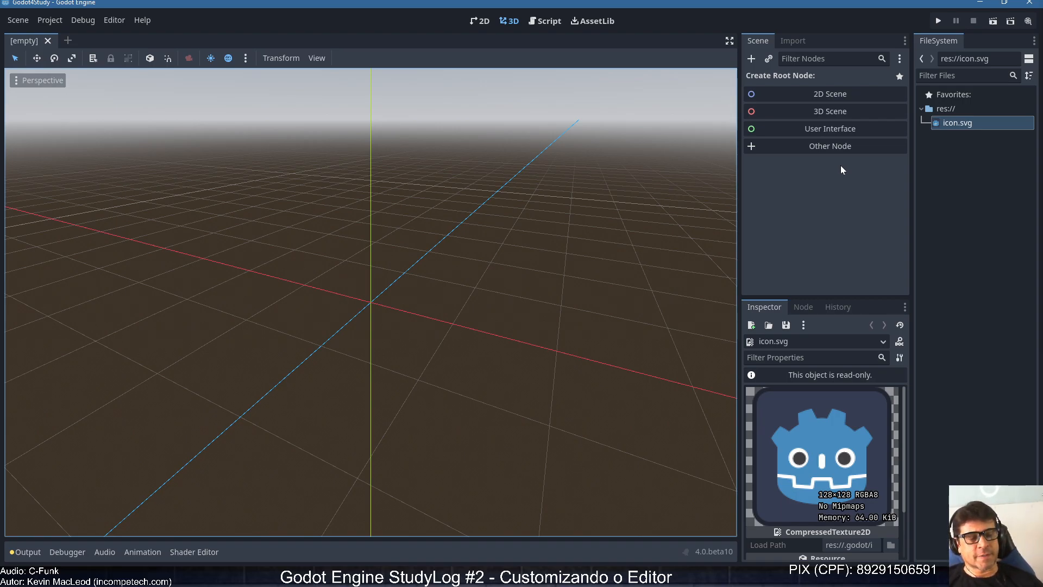
{"action": "left_click", "coordinate": [946, 164]}
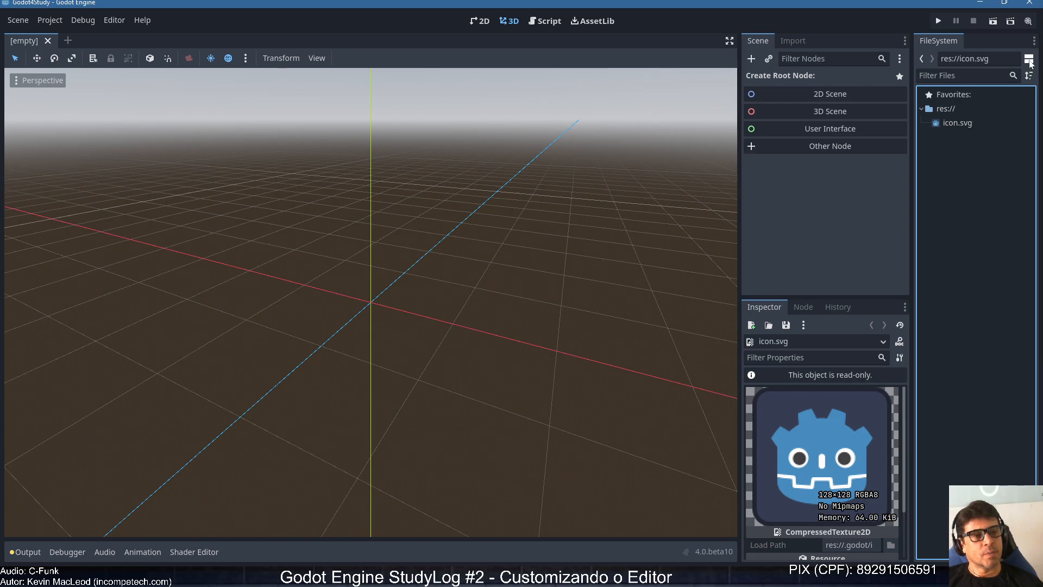
{"action": "left_click", "coordinate": [1029, 59]}
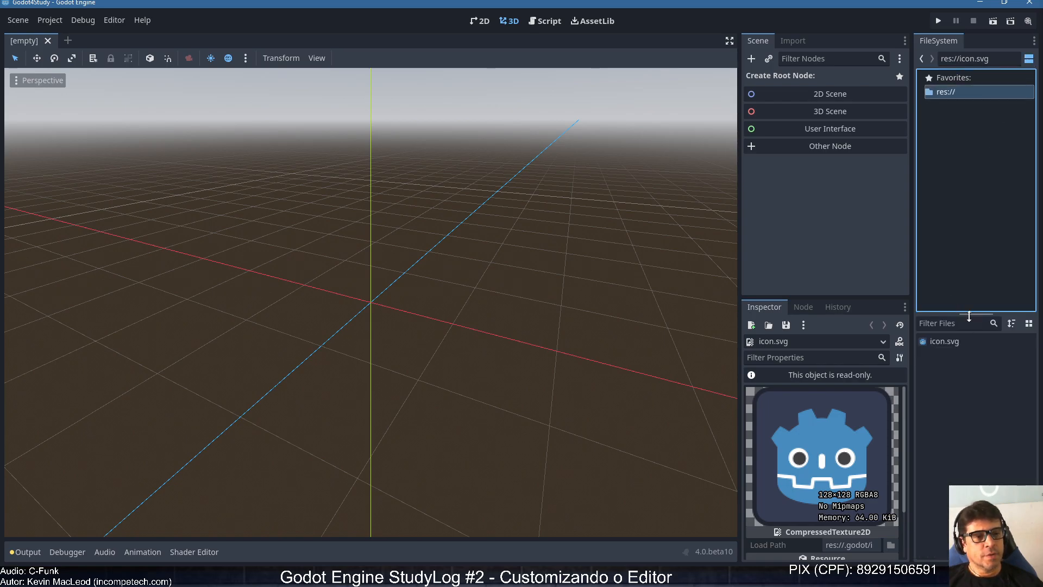
{"action": "left_click_drag", "start_coordinate": [969, 316], "coordinate": [970, 278]}
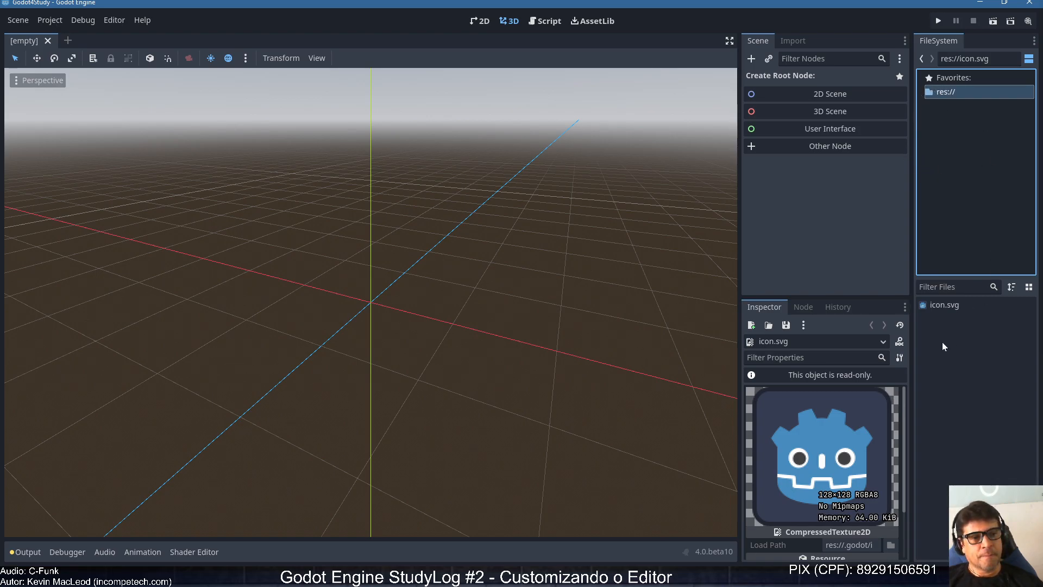
{"action": "left_click_drag", "start_coordinate": [971, 277], "coordinate": [971, 278]}
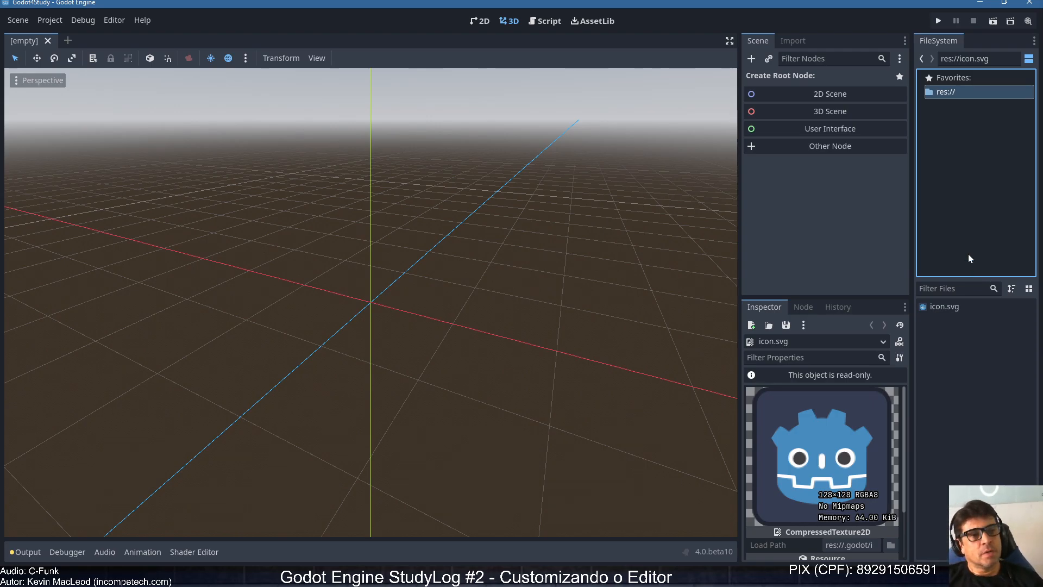
- Create a folder named "assets" under res://
{"action": "left_click", "coordinate": [948, 188]}
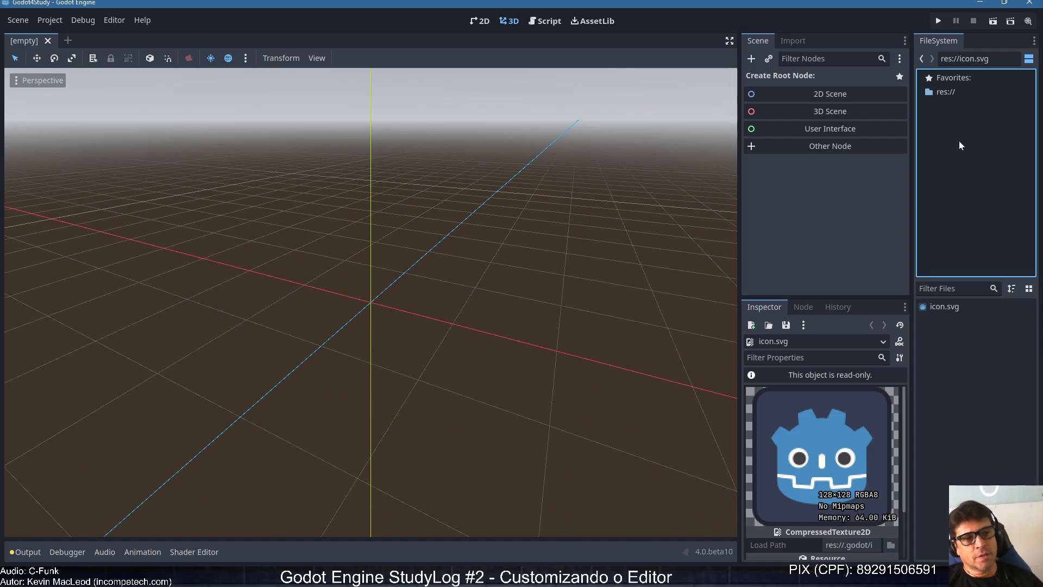
{"action": "left_click", "coordinate": [943, 96]}
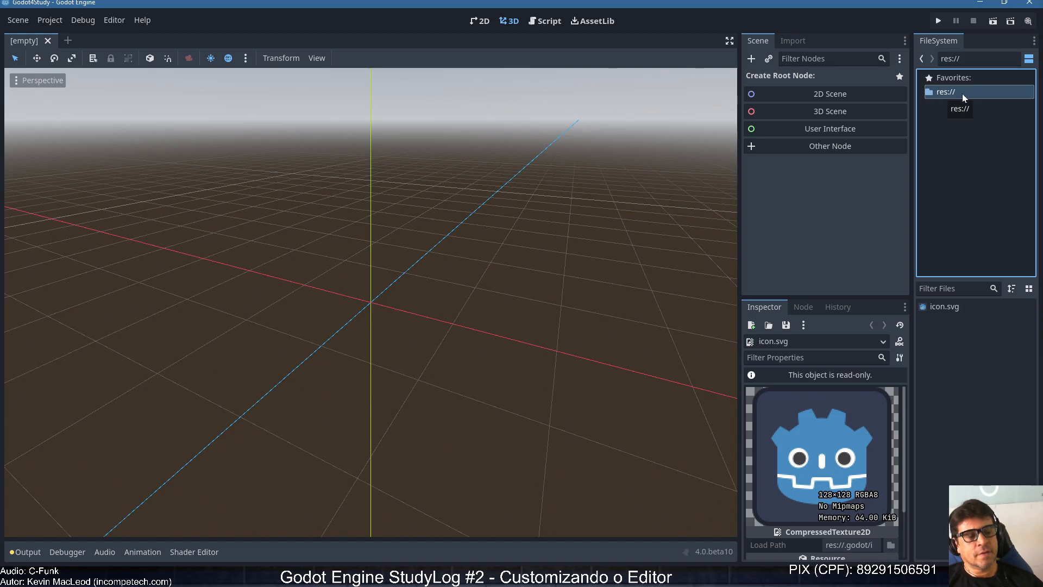
{"action": "right_click", "coordinate": [947, 94]}
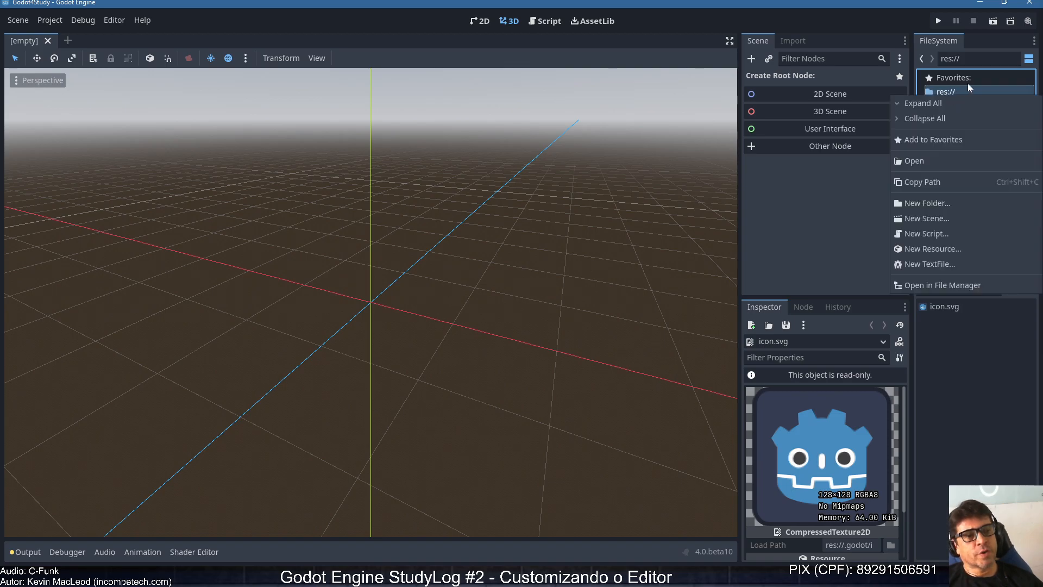
{"action": "left_click", "coordinate": [920, 204]}
{"action": "type", "text": "assets"}
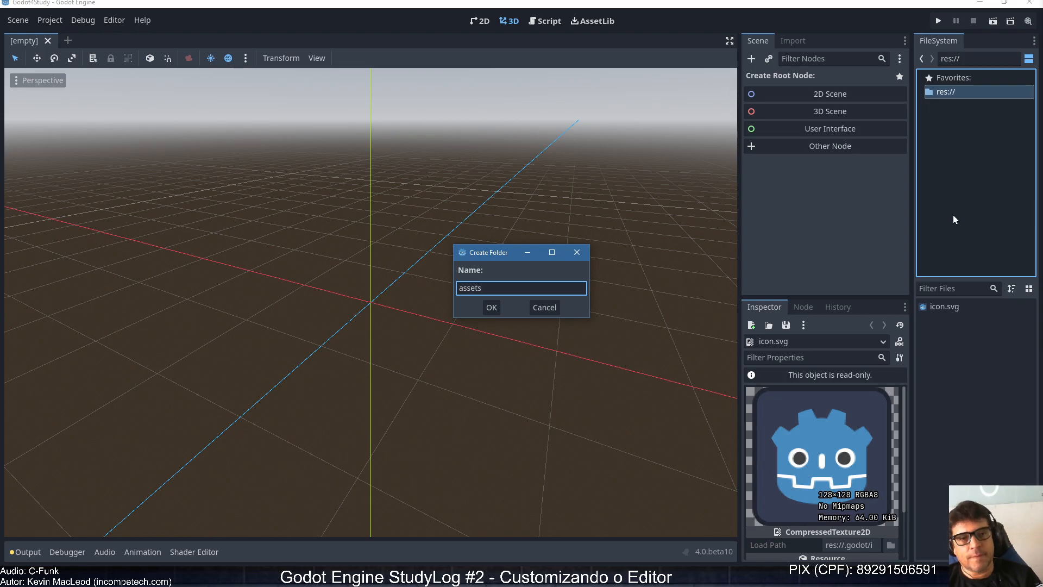
{"action": "key", "text": "Return"}
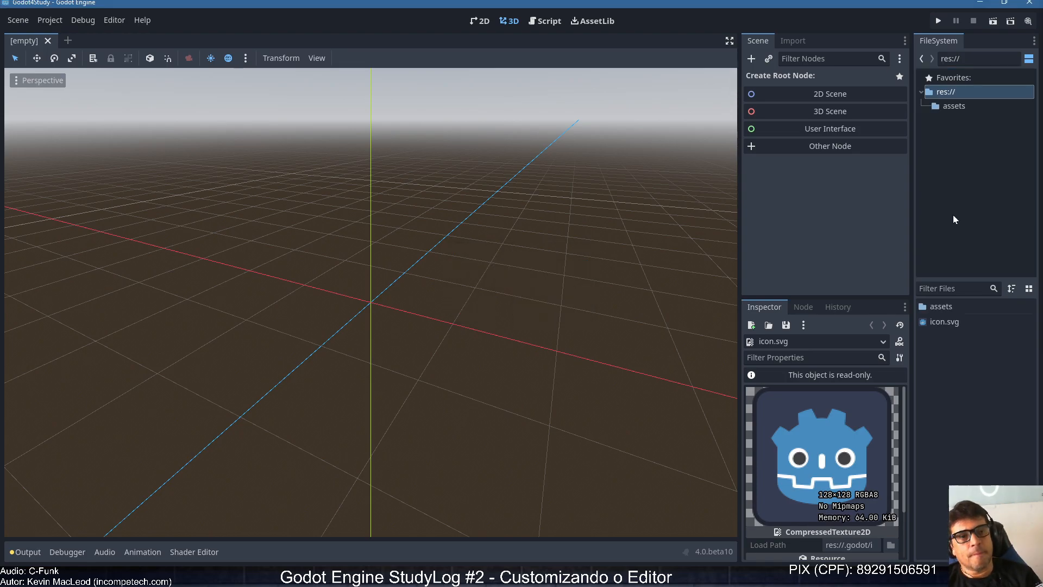
- Create a folder named "scripts" under res://, alongside assets
{"action": "right_click", "coordinate": [943, 94]}
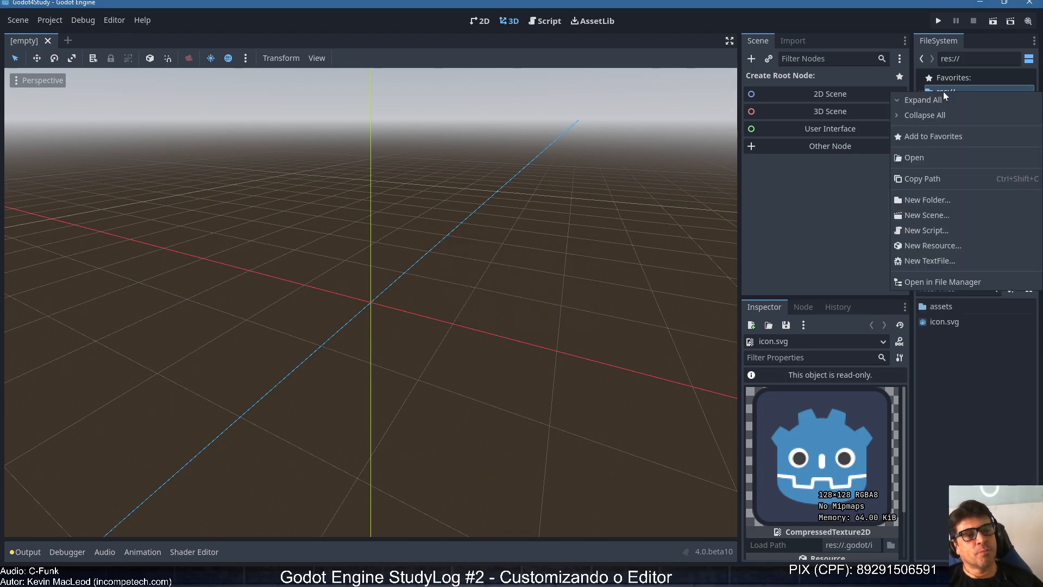
{"action": "left_click", "coordinate": [956, 200]}
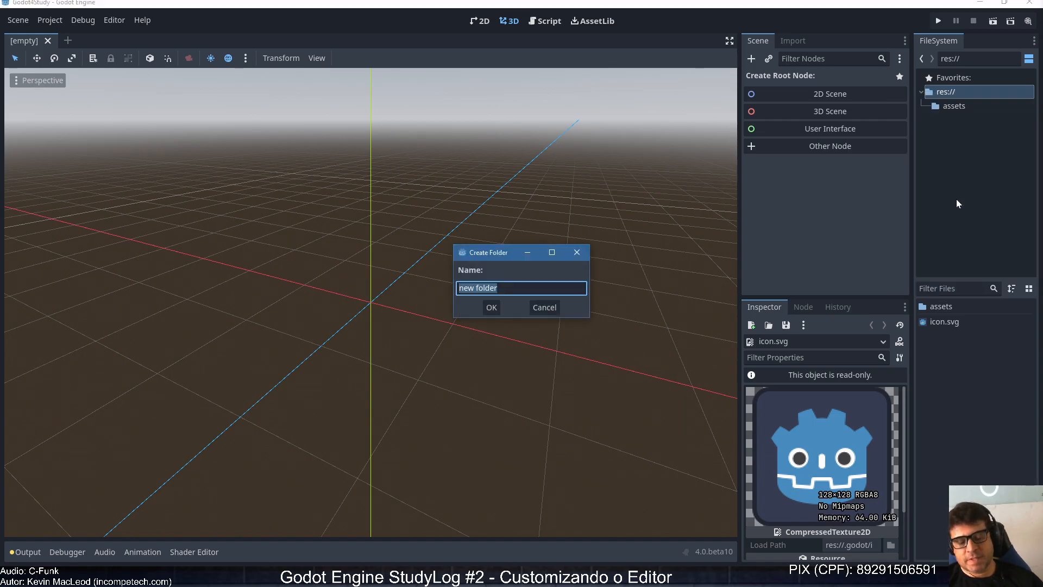
{"action": "type", "text": "scripts"}
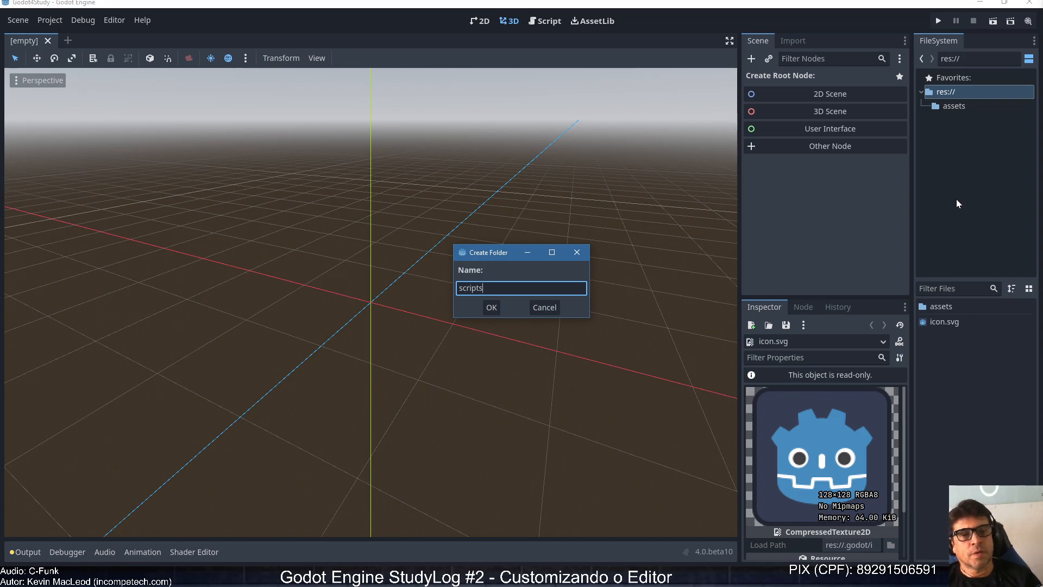
{"action": "key", "text": "Return"}
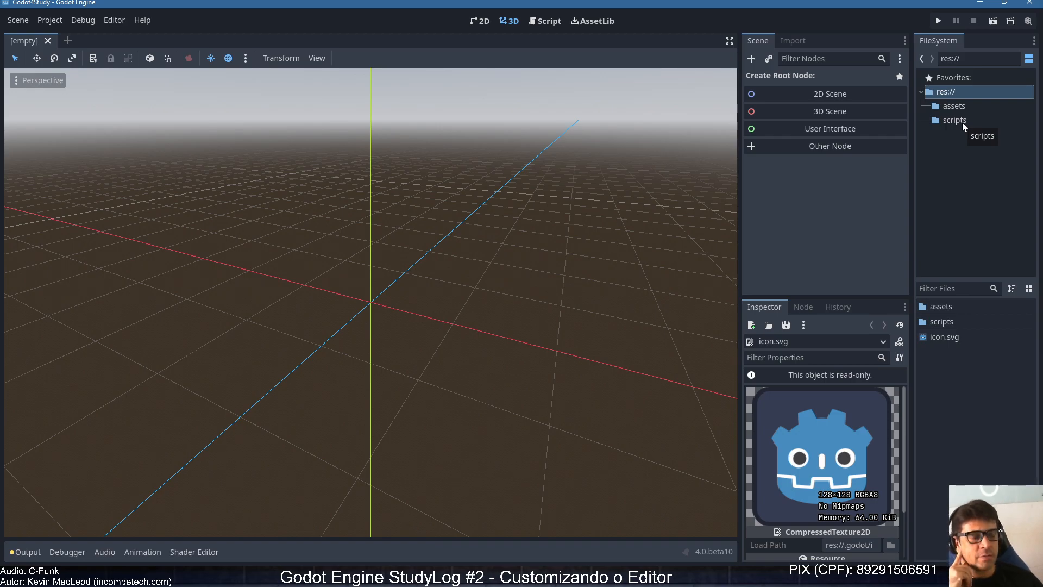
- Create a folder named "resouces" directly under res://
{"action": "right_click", "coordinate": [941, 94]}
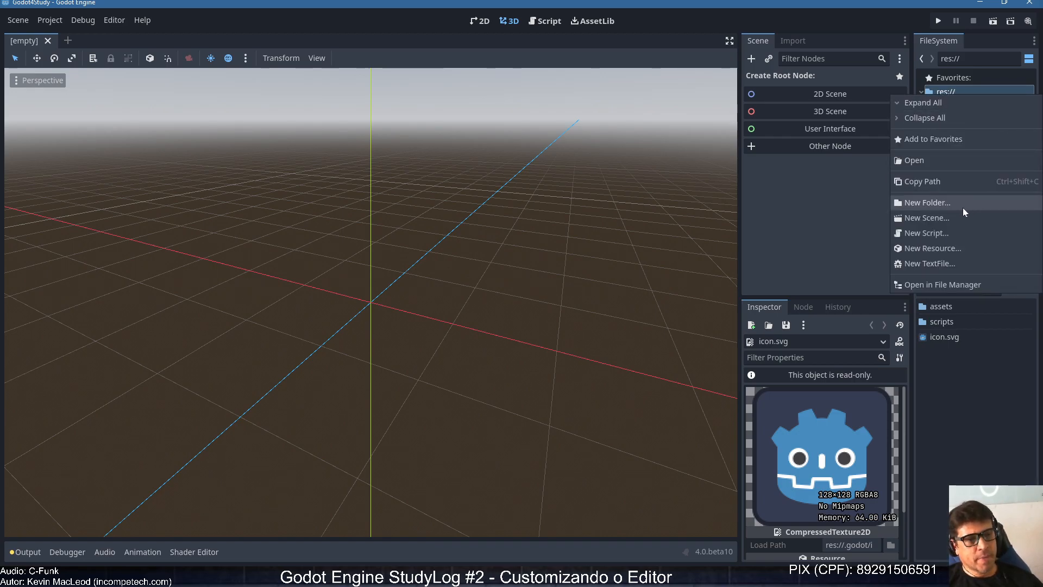
{"action": "left_click", "coordinate": [923, 203]}
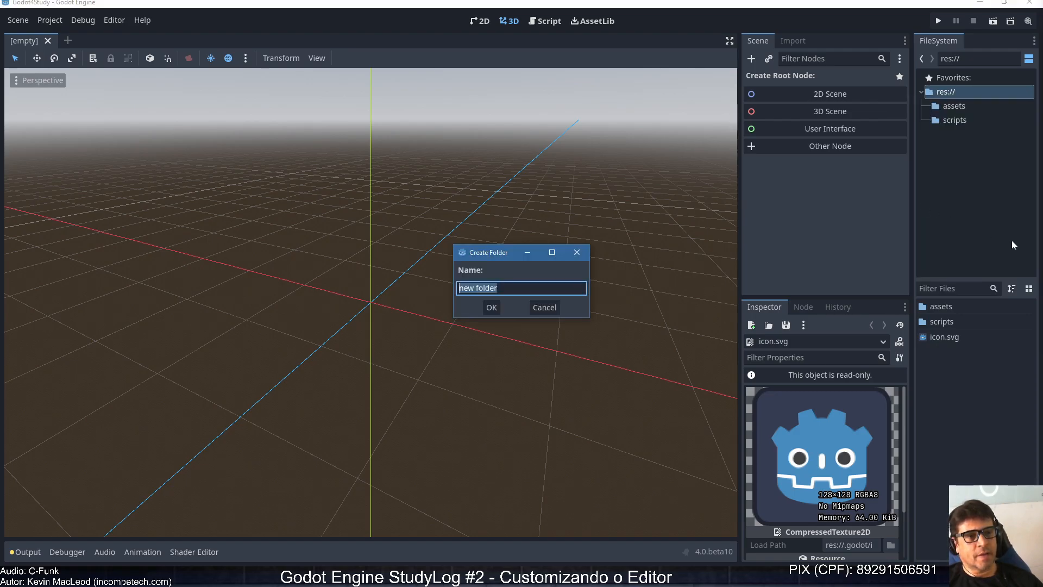
{"action": "type", "text": "r"}
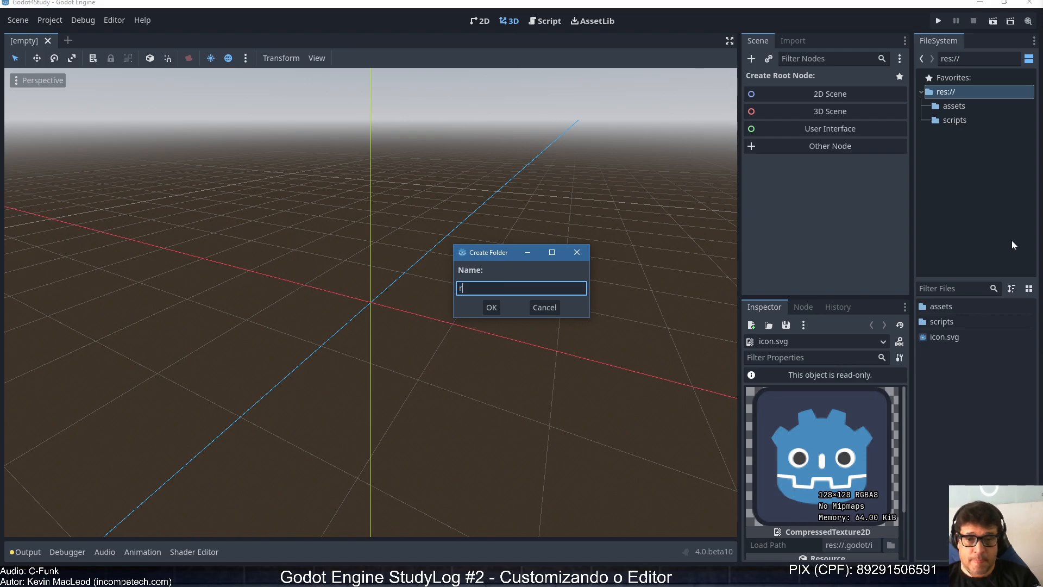
{"action": "type", "text": "e"}
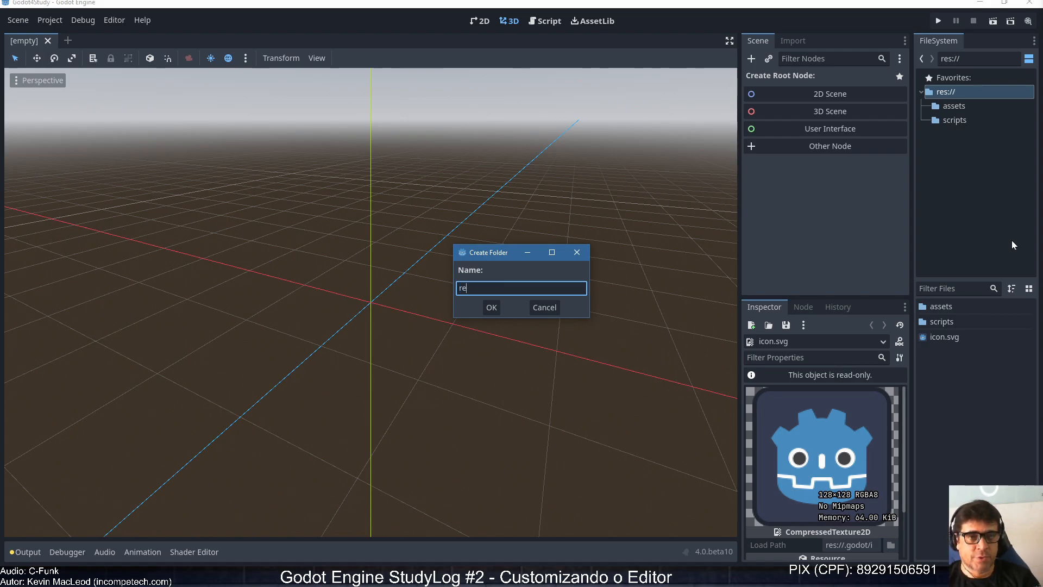
{"action": "type", "text": "sou"}
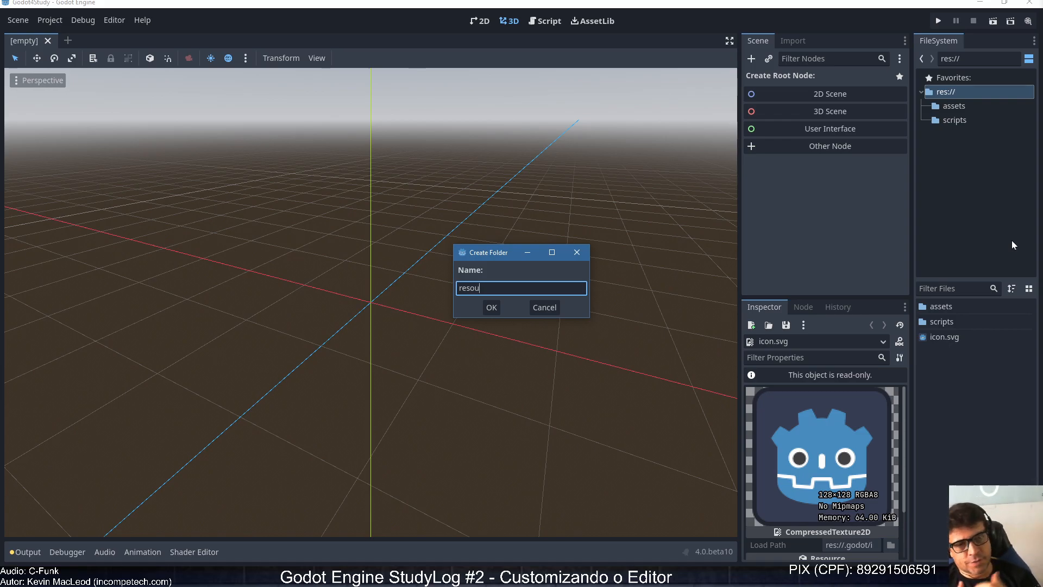
{"action": "type", "text": "c"}
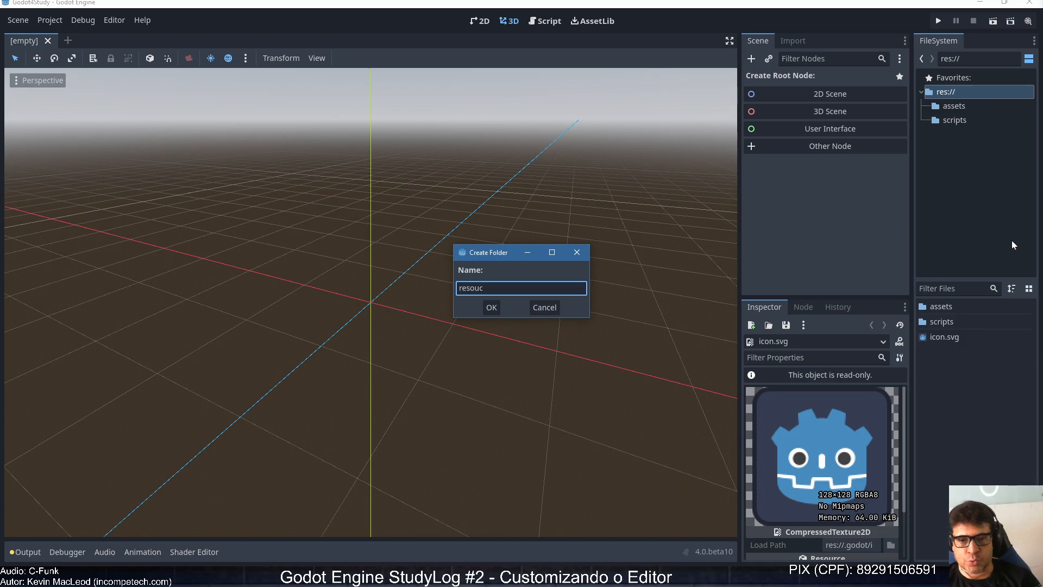
{"action": "type", "text": "es"}
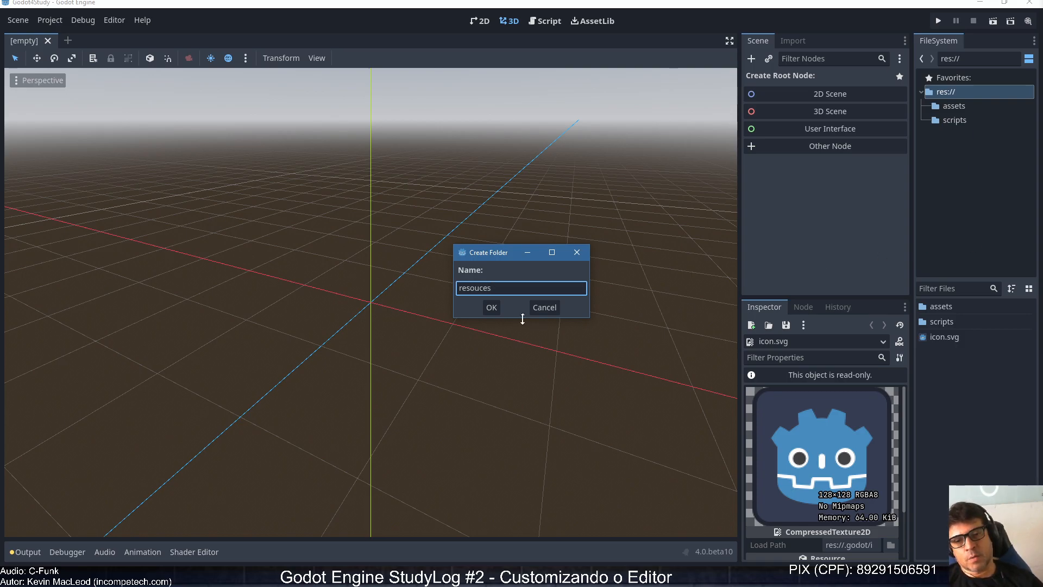
{"action": "left_click", "coordinate": [492, 308]}
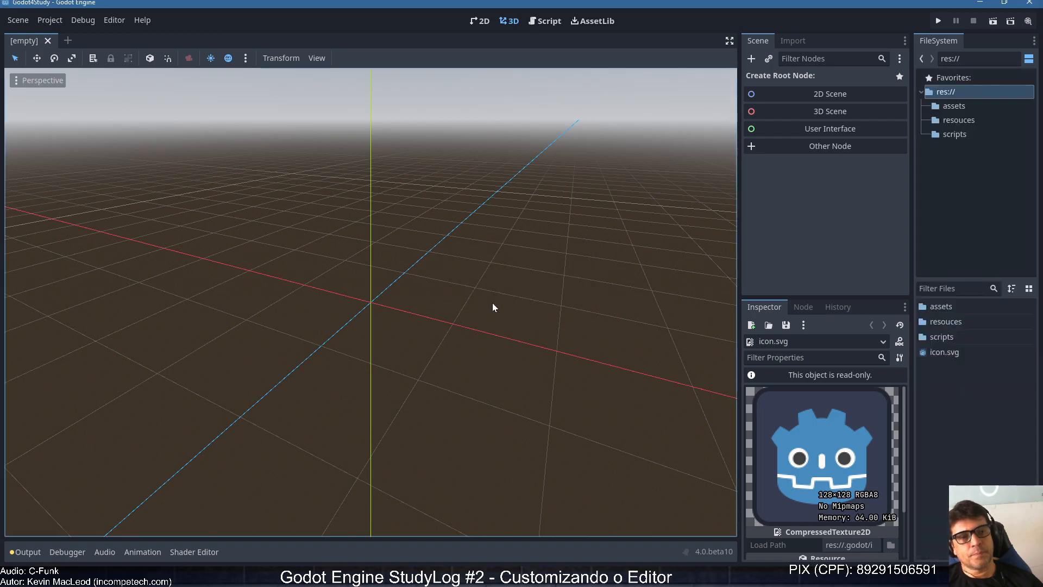
- Create a folder named "scenes" under res://, at the same level as assets
{"action": "right_click", "coordinate": [944, 91]}
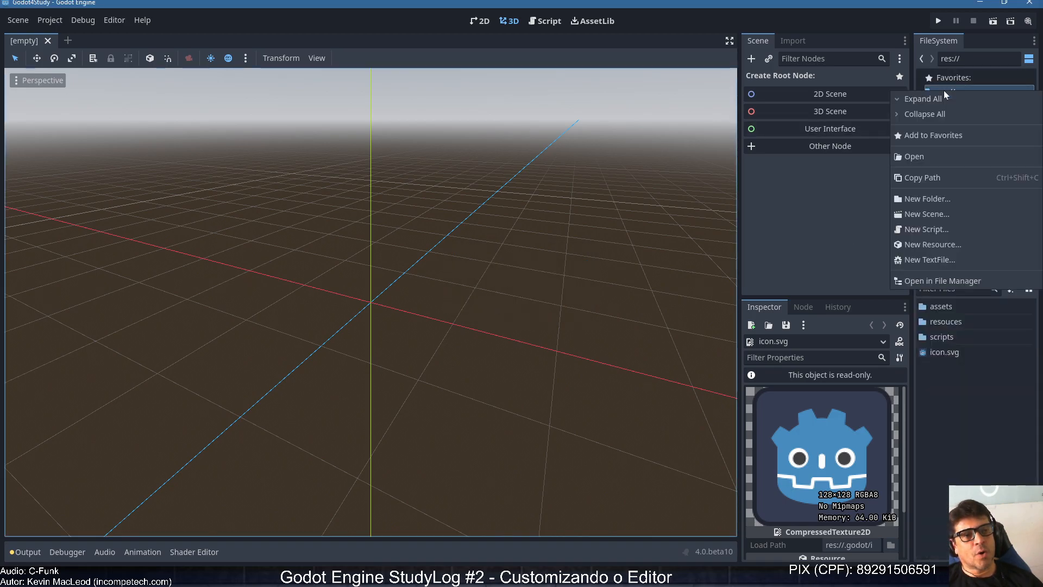
{"action": "left_click", "coordinate": [947, 199]}
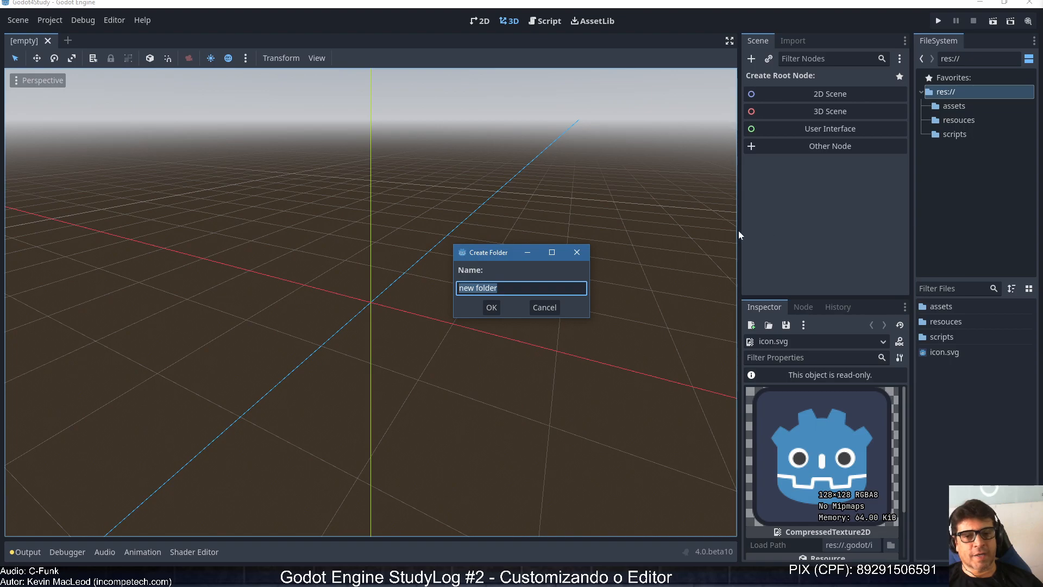
{"action": "type", "text": "sc"}
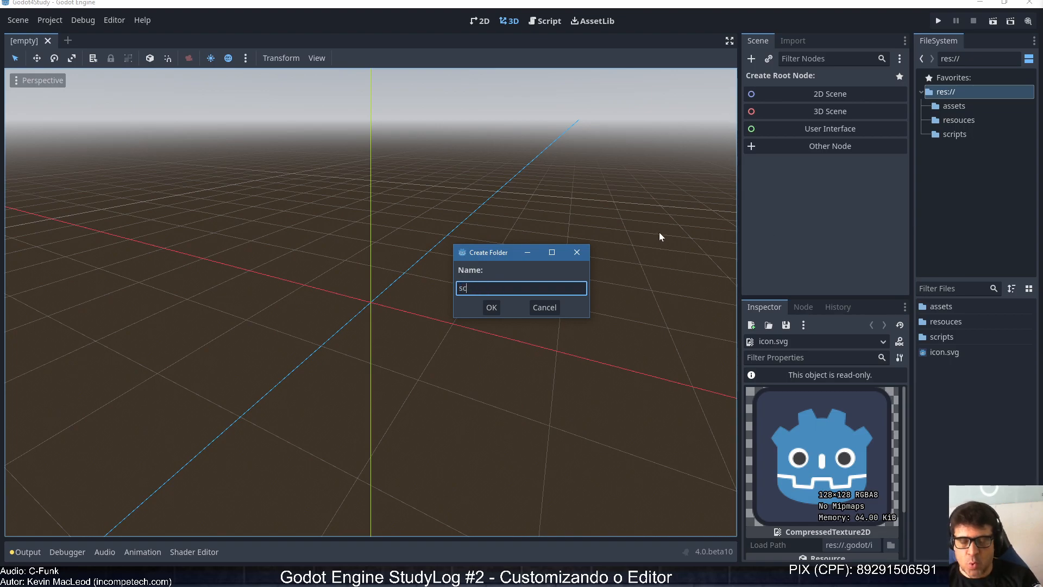
{"action": "type", "text": "enes"}
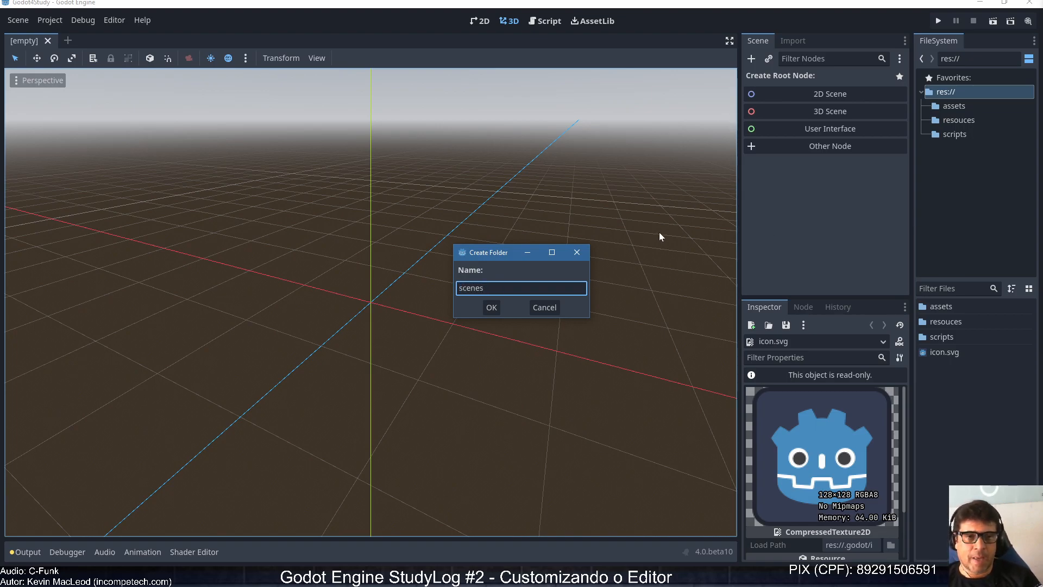
{"action": "key", "text": "Return"}
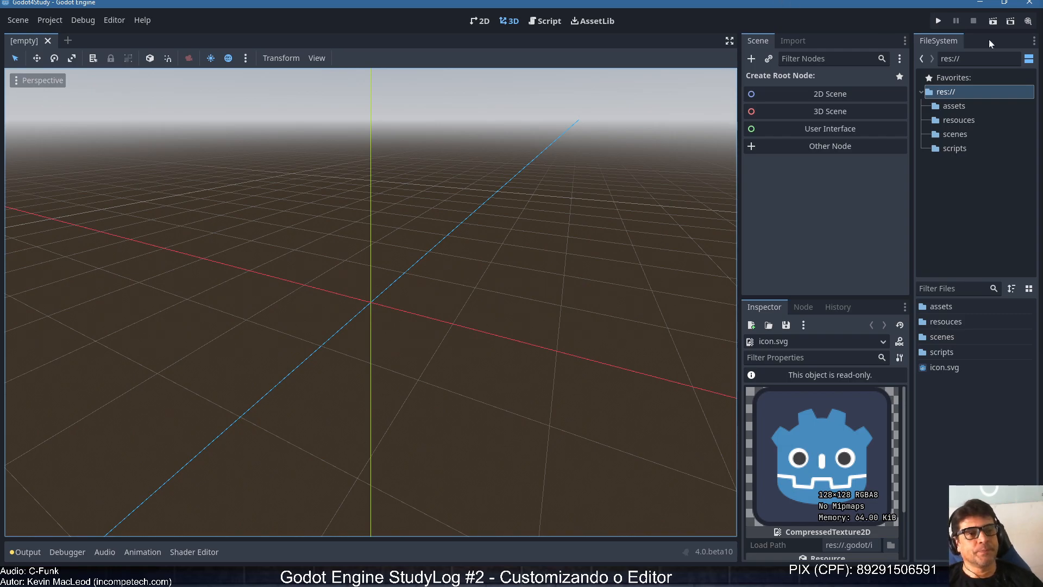
- Create a folder named "management" under res://, at the same level as the other base folders
{"action": "right_click", "coordinate": [949, 93]}
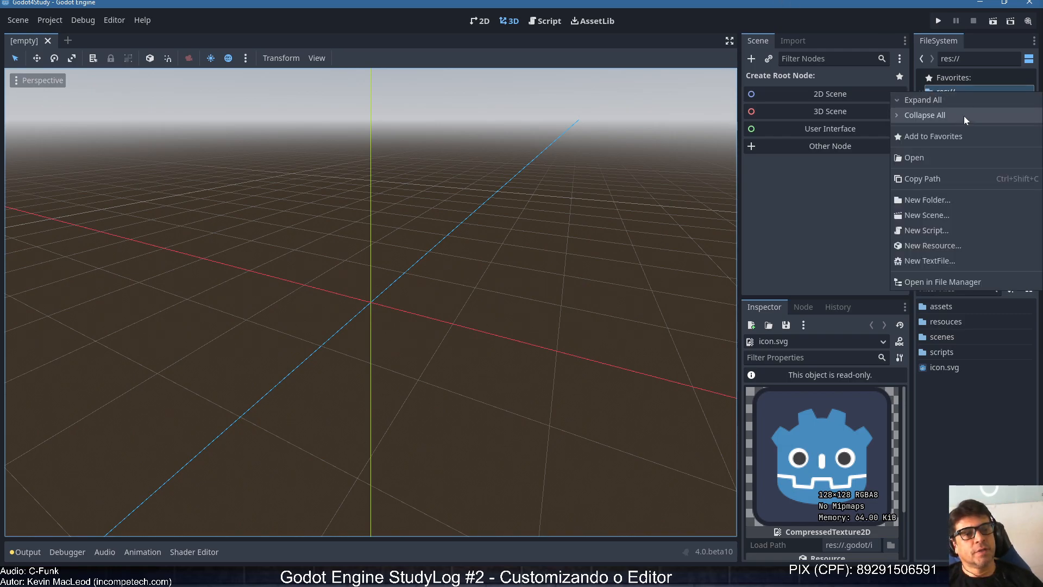
{"action": "left_click", "coordinate": [927, 200]}
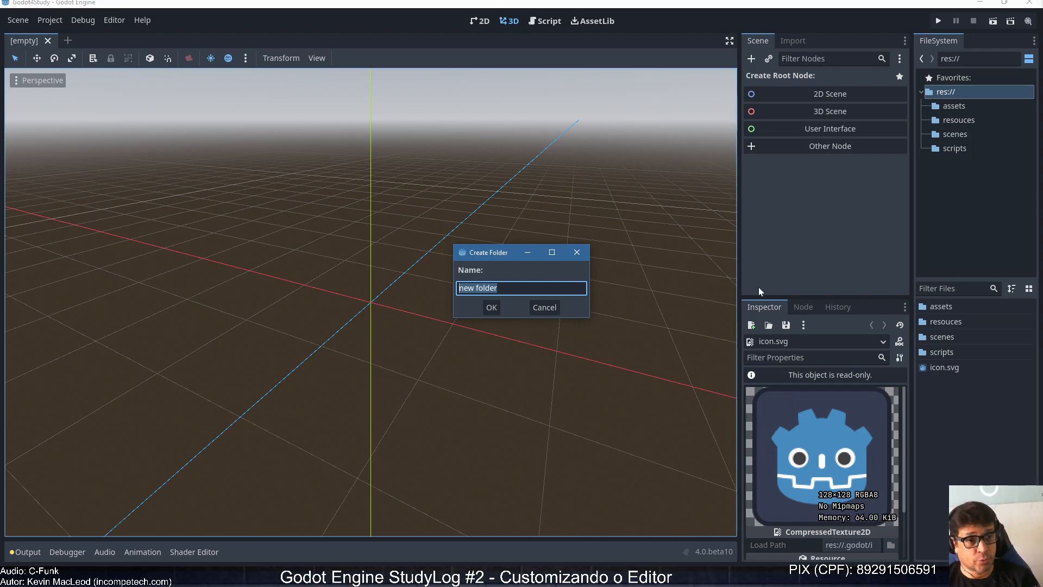
{"action": "type", "text": "ma"}
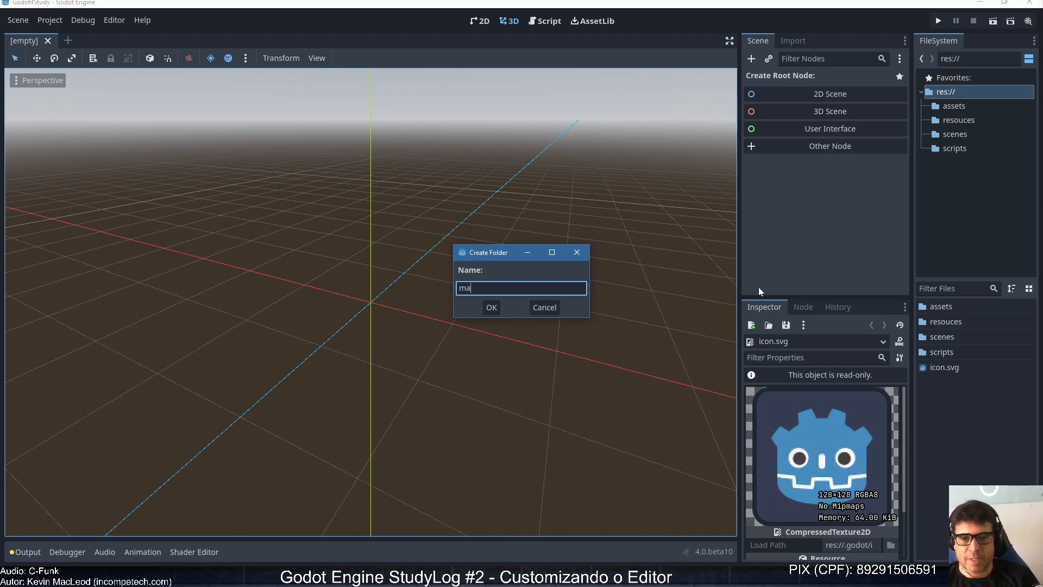
{"action": "type", "text": "nagement"}
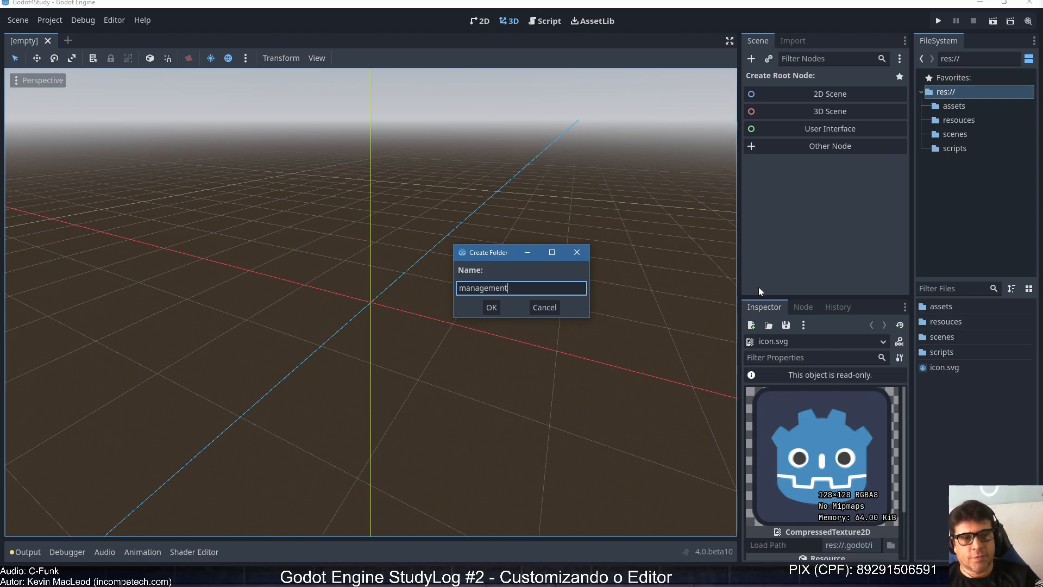
{"action": "key", "text": "Return"}
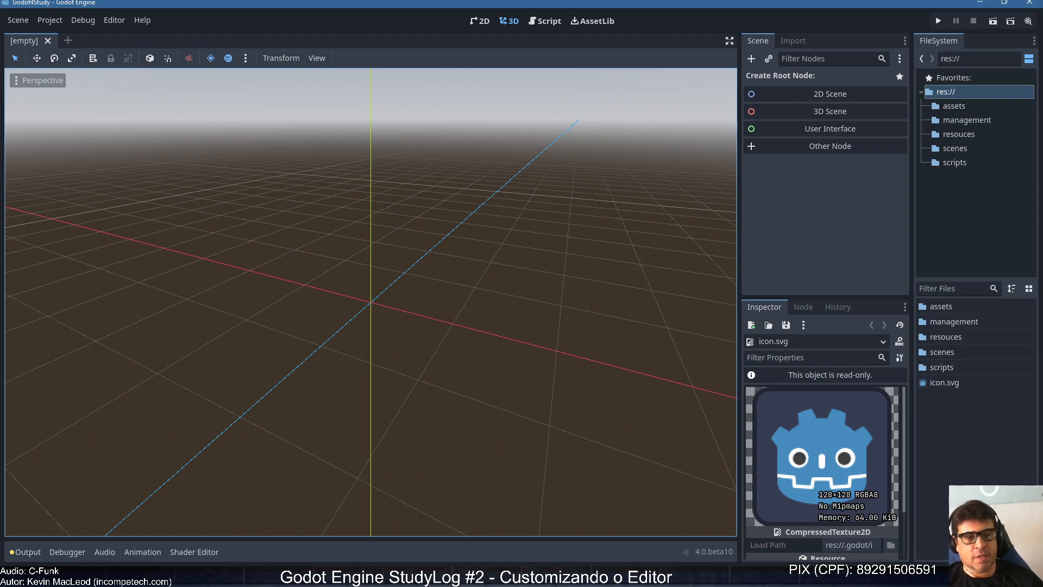
- Start a new text file from the management folder and set its save location to Godot4Study/management
{"action": "left_click", "coordinate": [946, 121]}
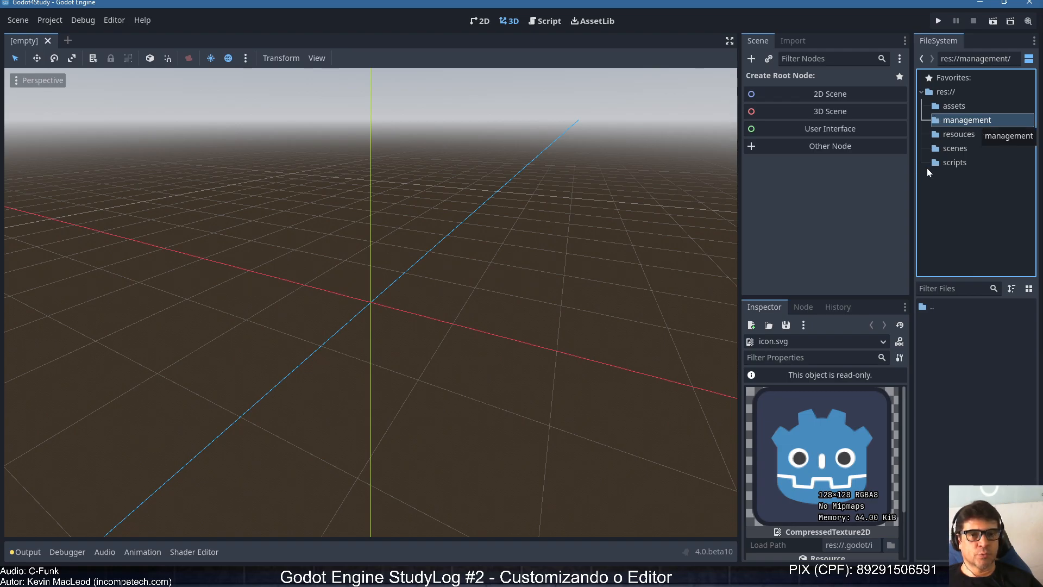
{"action": "right_click", "coordinate": [963, 120]}
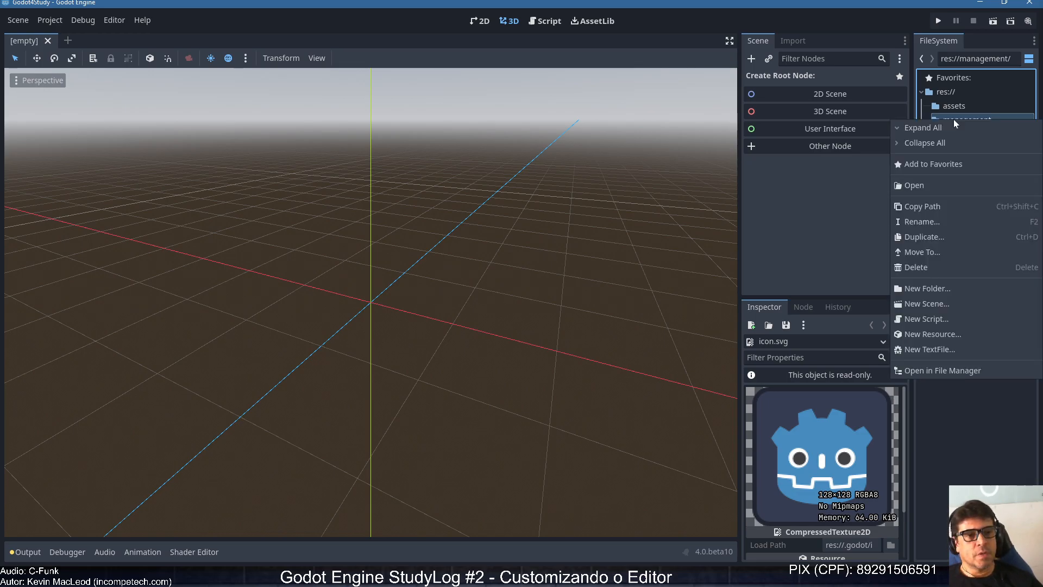
{"action": "left_click", "coordinate": [931, 350]}
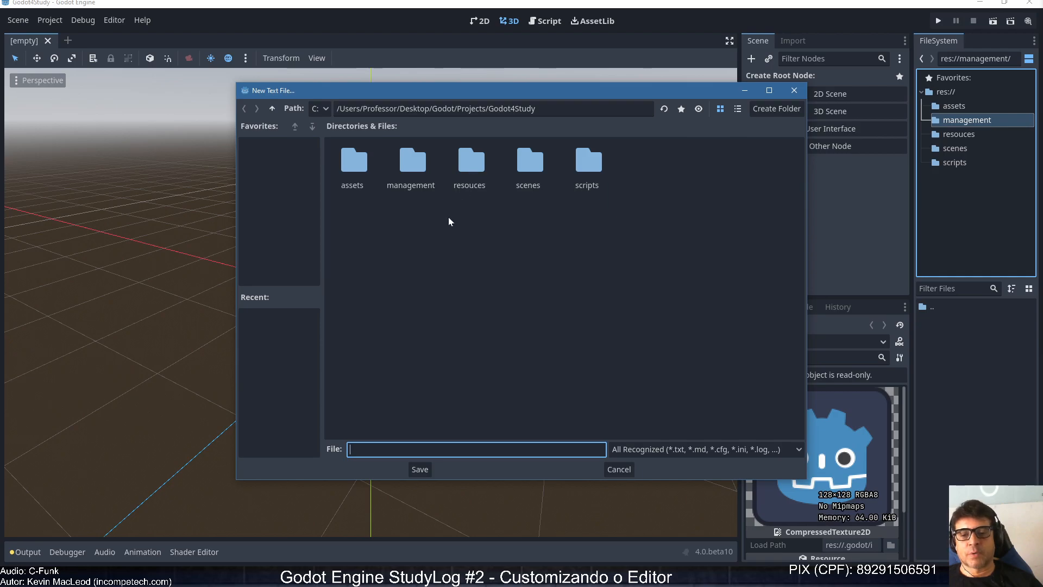
{"action": "double_click", "coordinate": [414, 166]}
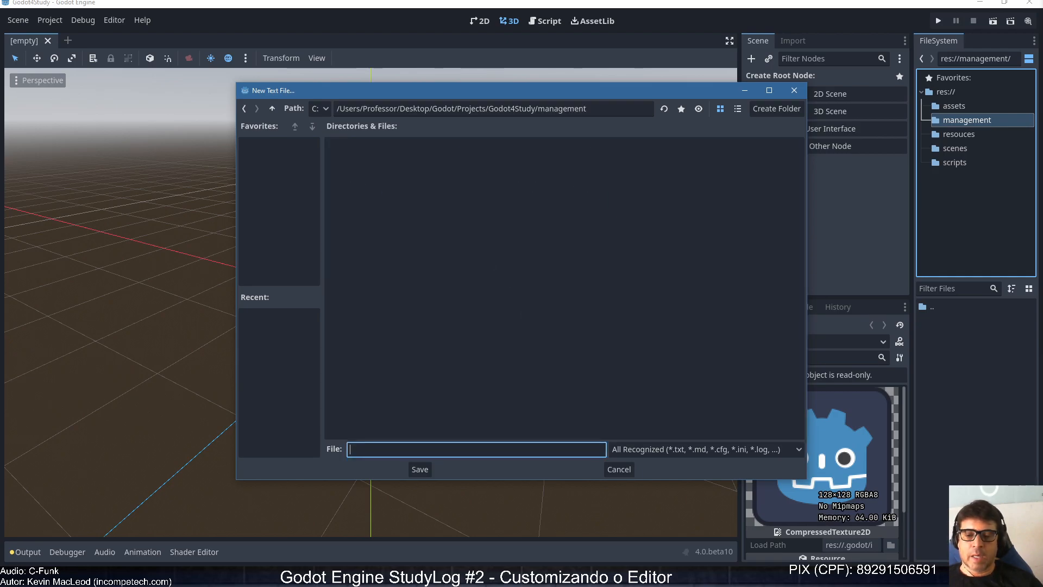
{"action": "type", "text": "NotaDe"}
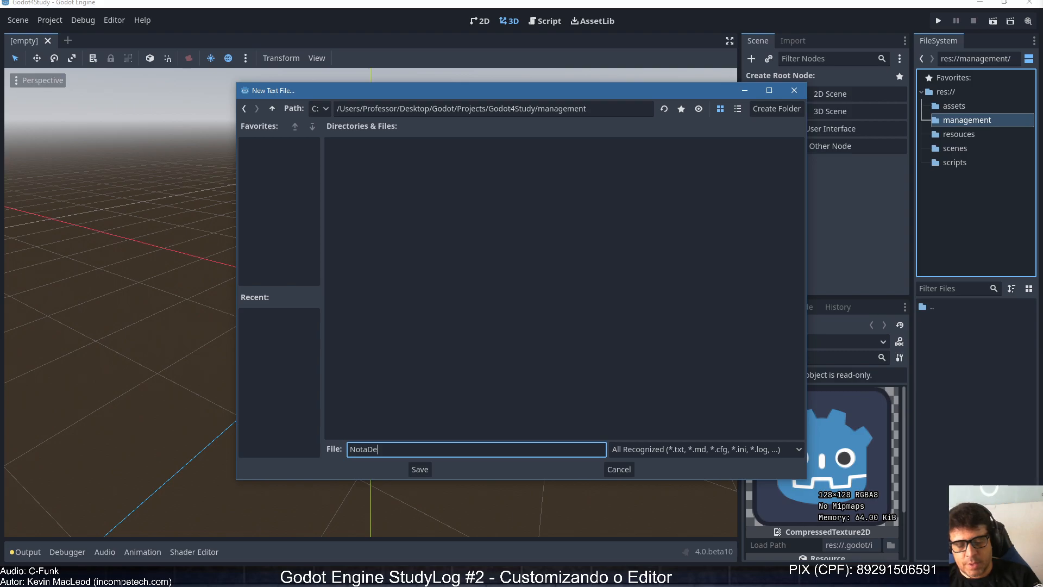
{"action": "type", "text": "s"}
{"action": "key", "text": "BackSpace"}
{"action": "key", "text": "BackSpace"}
{"action": "key", "text": "BackSpace"}
{"action": "key", "text": "BackSpace"}
{"action": "key", "text": "BackSpace"}
{"action": "key", "text": "BackSpace"}
{"action": "key", "text": "BackSpace"}
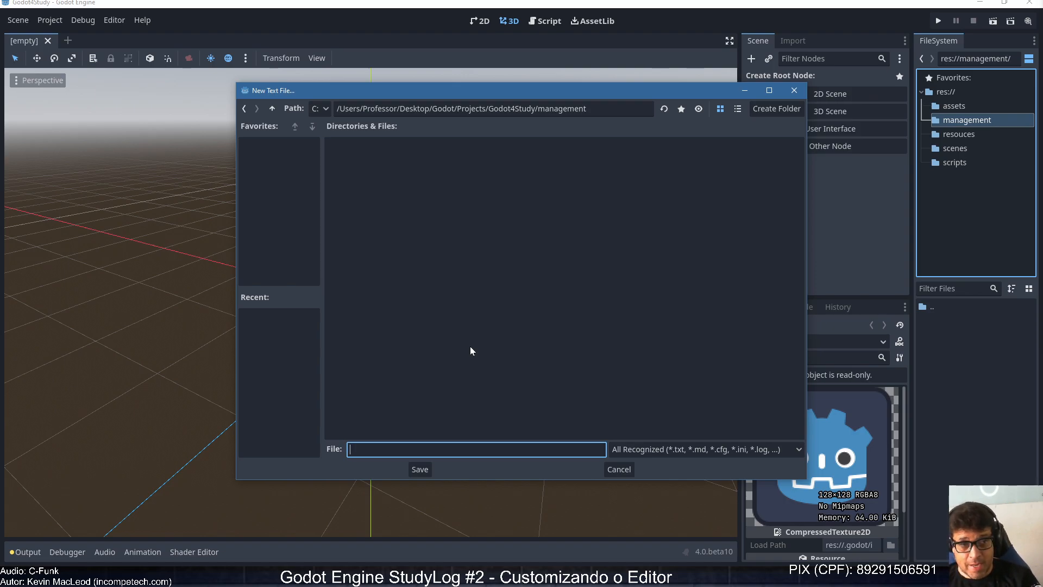
{"action": "type", "text": "n"}
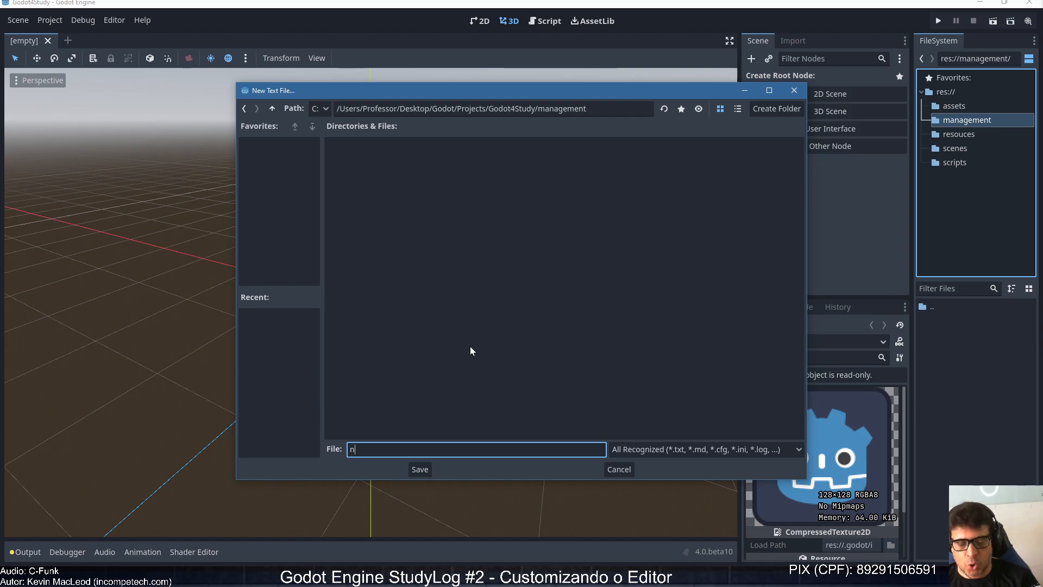
{"action": "type", "text": "ote"}
{"action": "key", "text": "BackSpace"}
{"action": "key", "text": "BackSpace"}
{"action": "key", "text": "BackSpace"}
{"action": "key", "text": "BackSpace"}
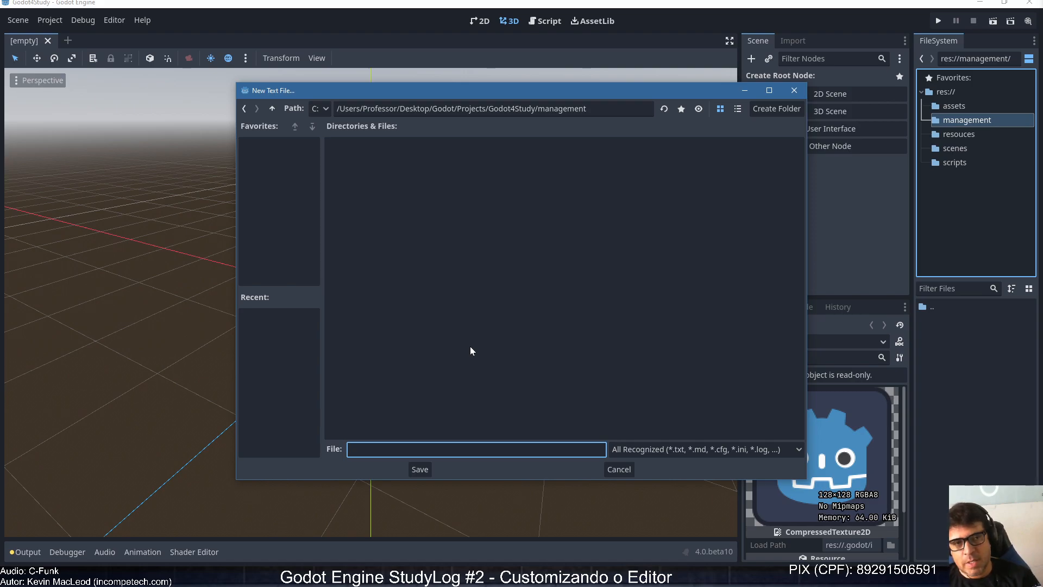
- Name the new text file project_notes.txt and save it in the management folder
{"action": "type", "text": "pro"}
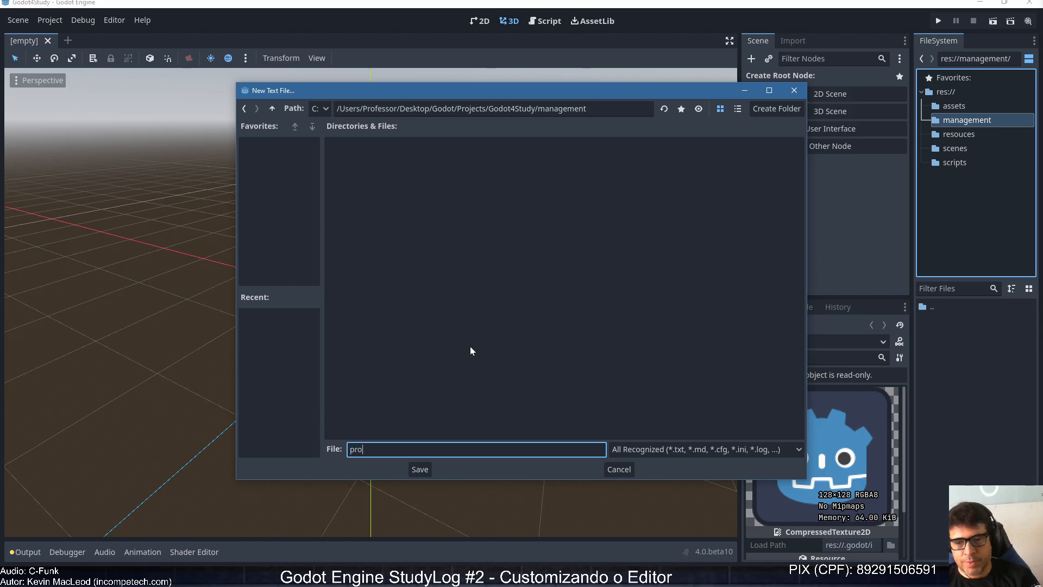
{"action": "type", "text": "ject"}
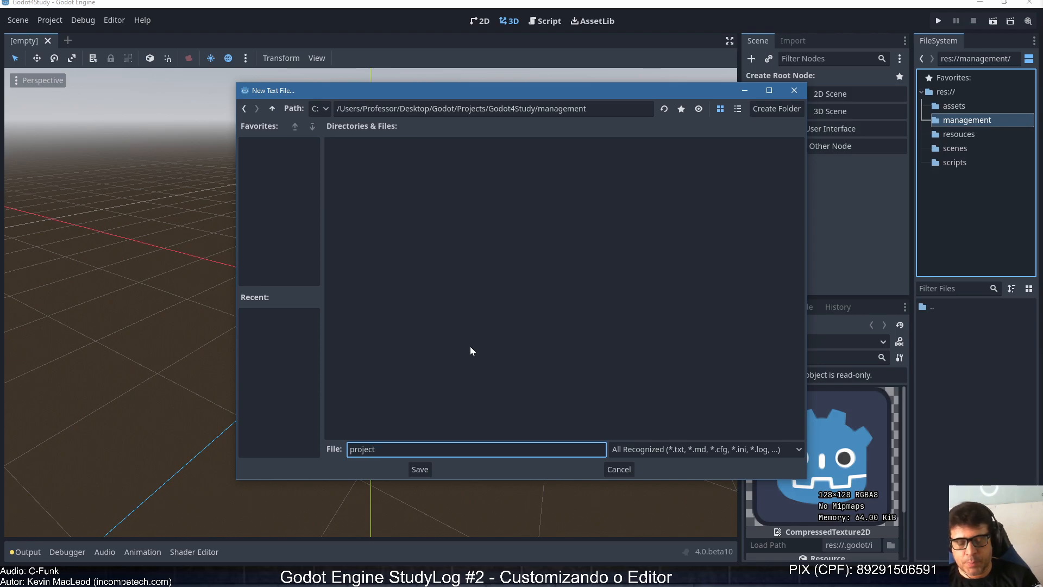
{"action": "type", "text": "_notes"}
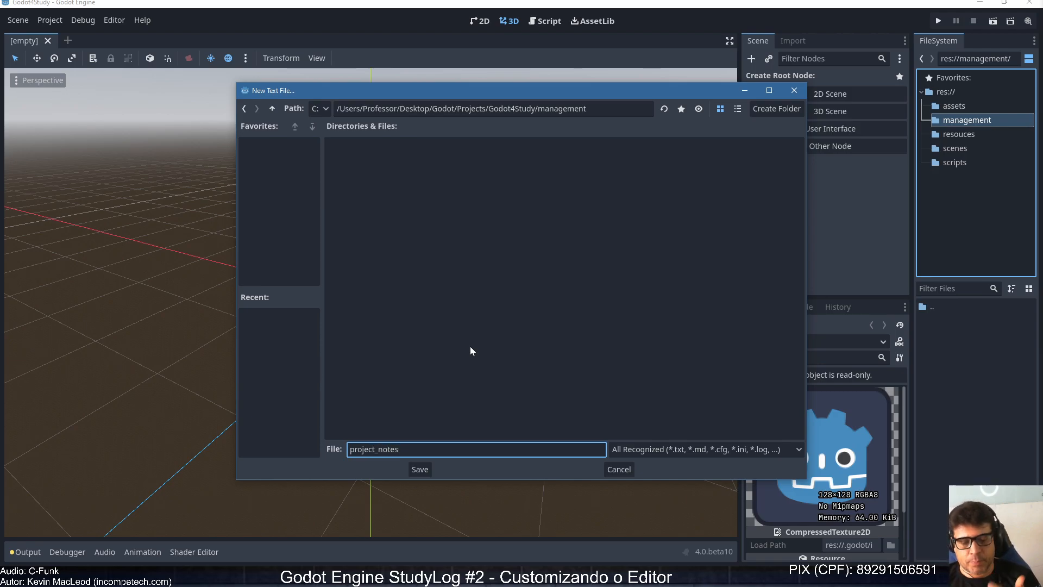
{"action": "type", "text": ".tx"}
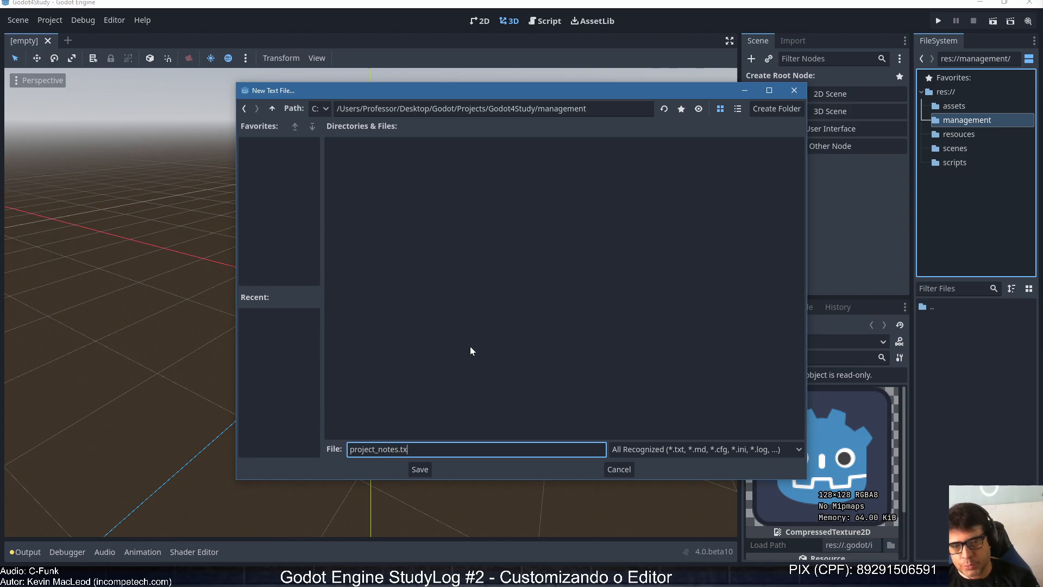
{"action": "type", "text": "t"}
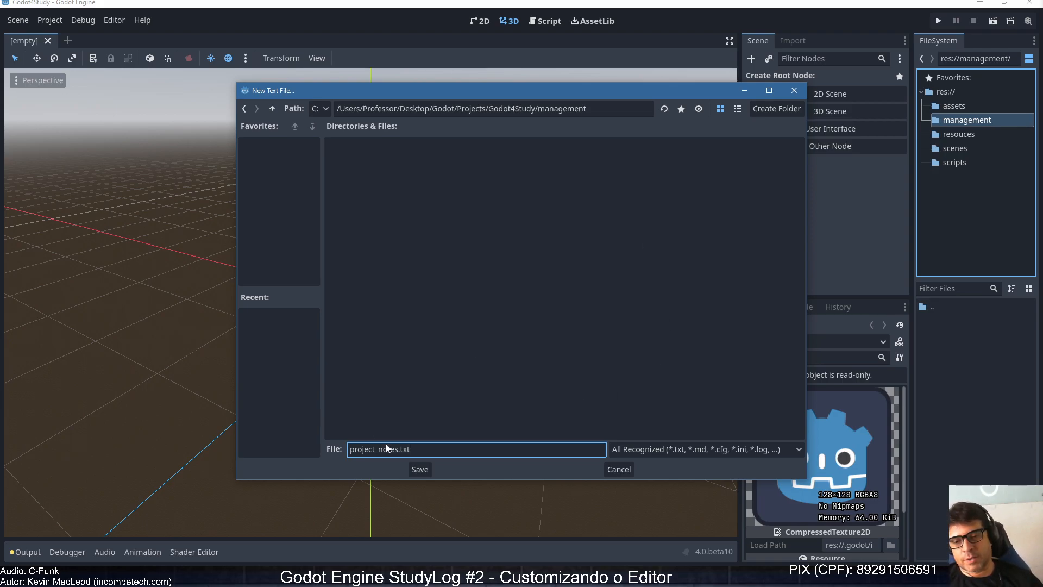
{"action": "left_click", "coordinate": [420, 469]}
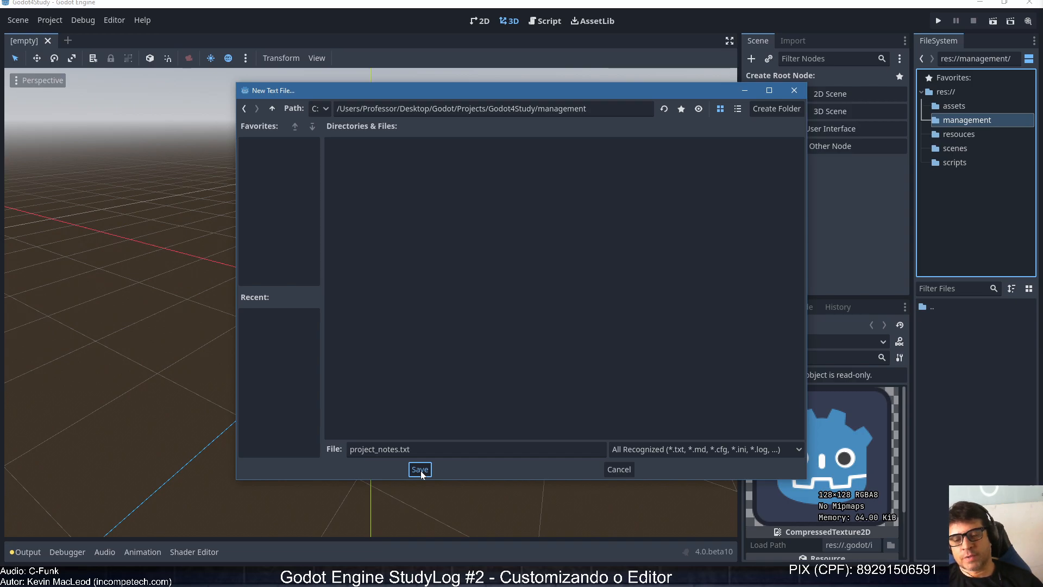
{"action": "left_click", "coordinate": [420, 469]}
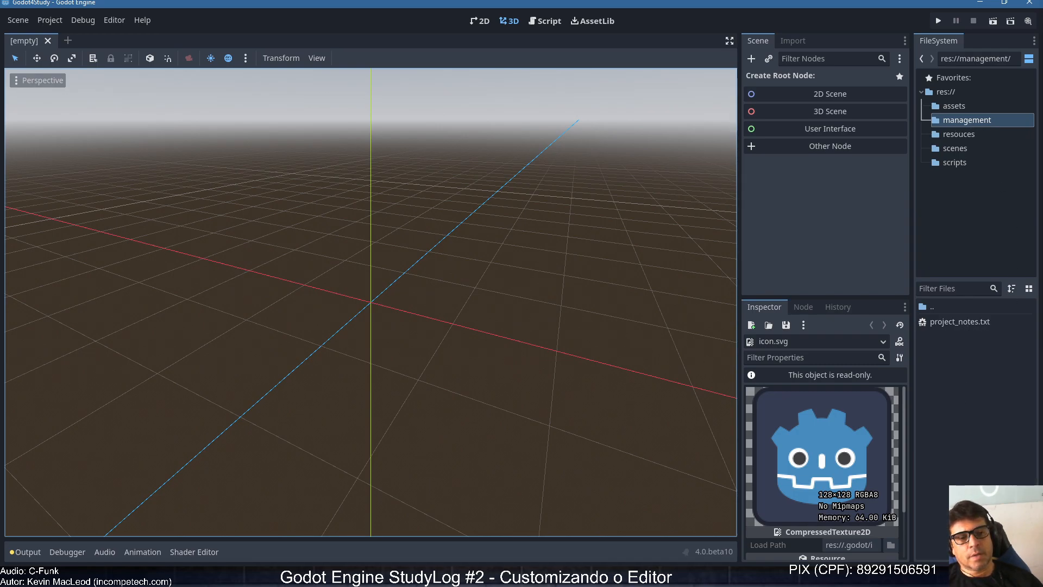
- Enlarge the file list area of the FileSystem dock and create a text file named to_do_list.txt in the management folder
{"action": "left_click_drag", "start_coordinate": [975, 278], "coordinate": [975, 175]}
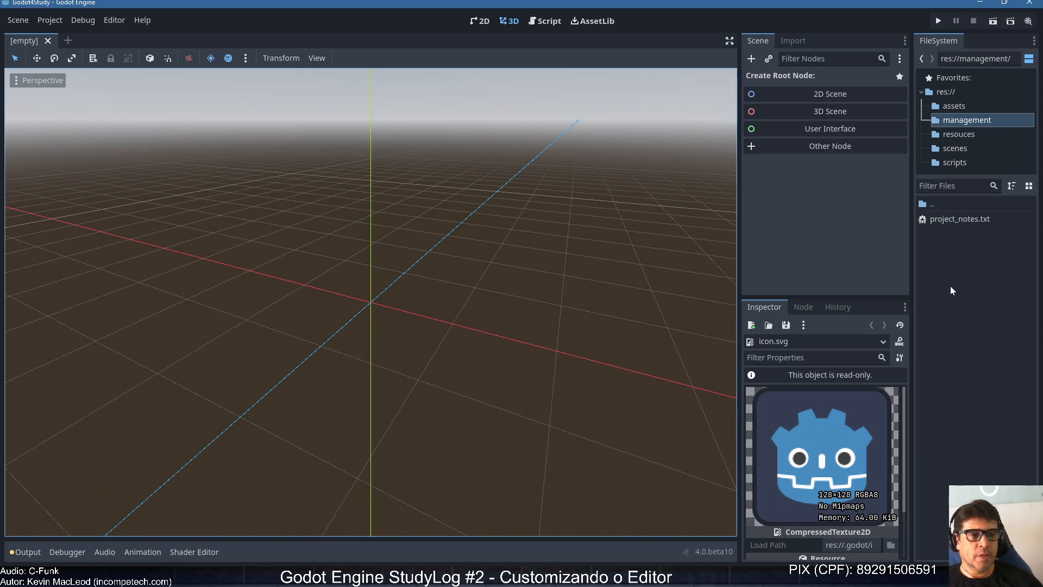
{"action": "right_click", "coordinate": [952, 269]}
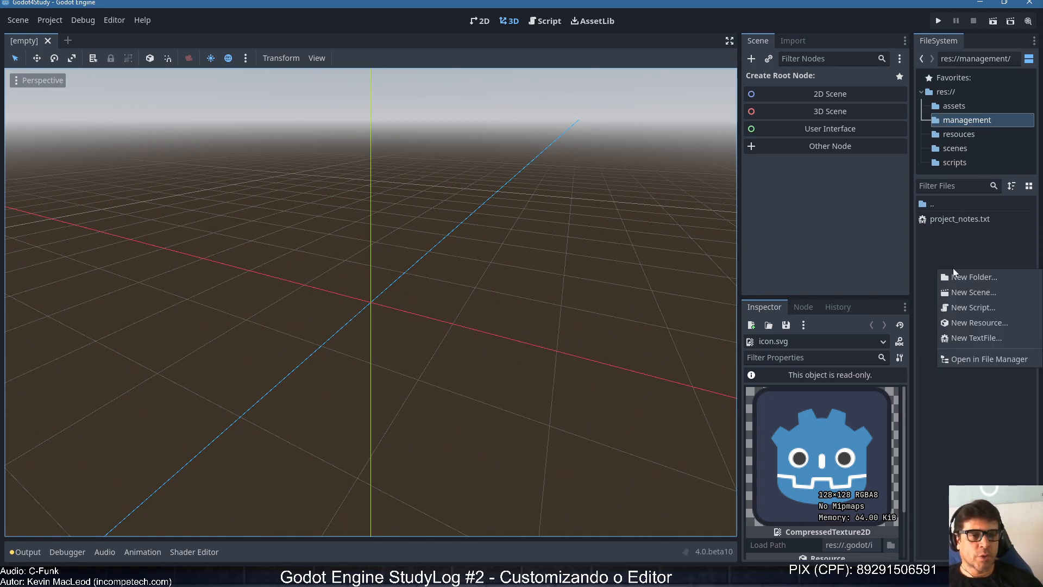
{"action": "left_click", "coordinate": [976, 338]}
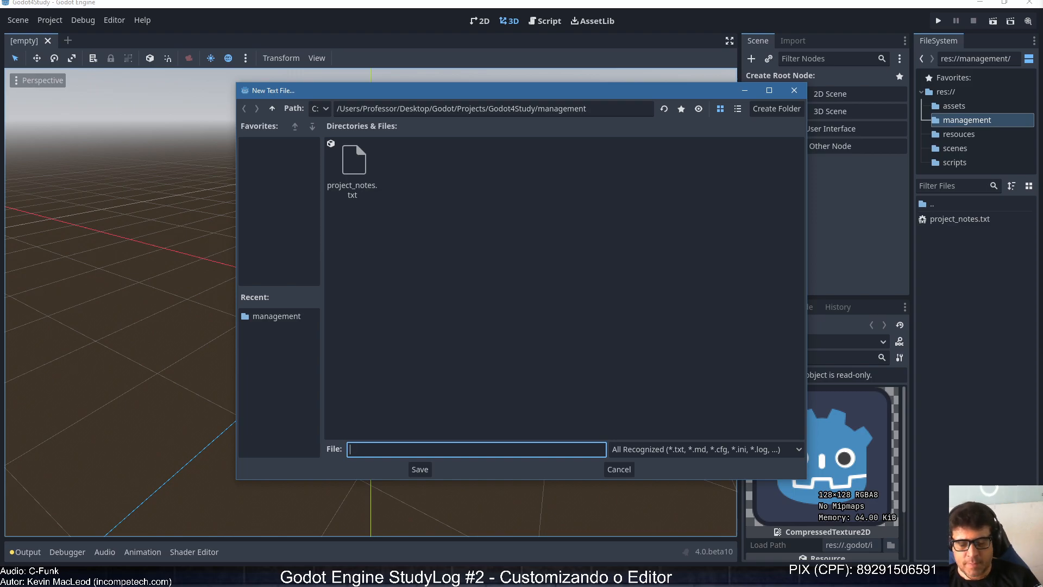
{"action": "type", "text": "to_do"}
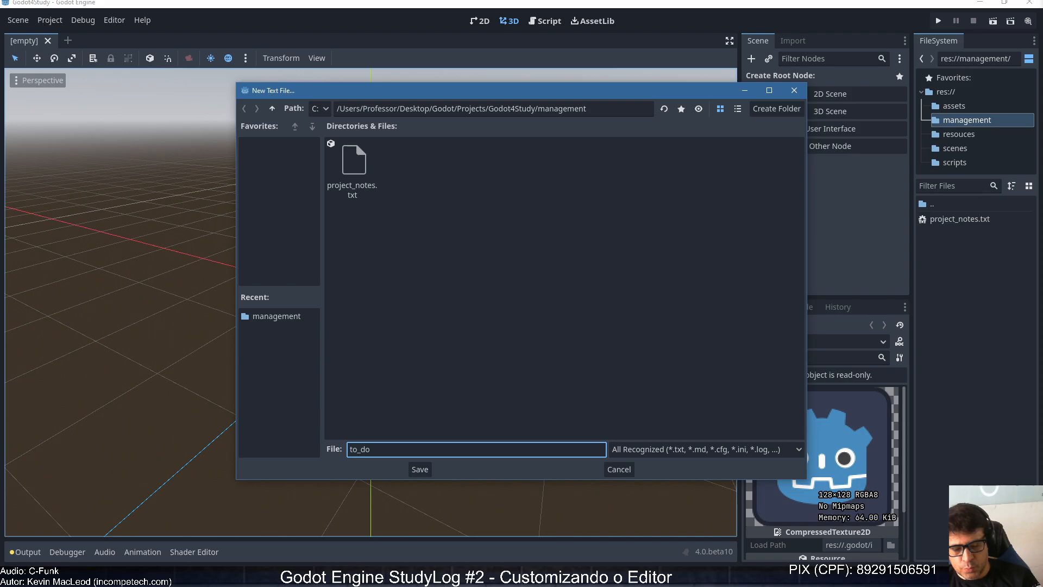
{"action": "type", "text": "_list.txt"}
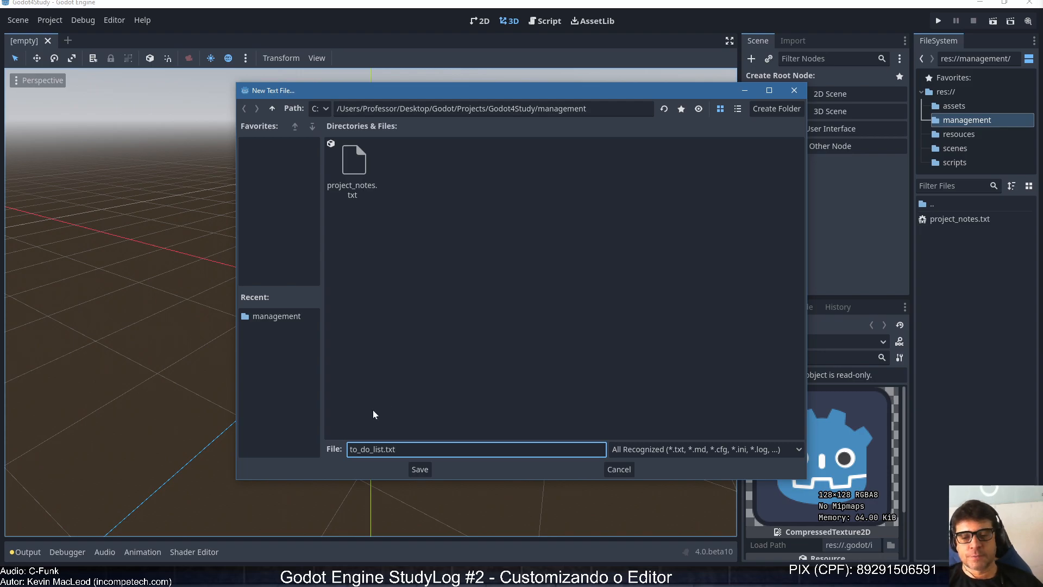
{"action": "left_click", "coordinate": [419, 471]}
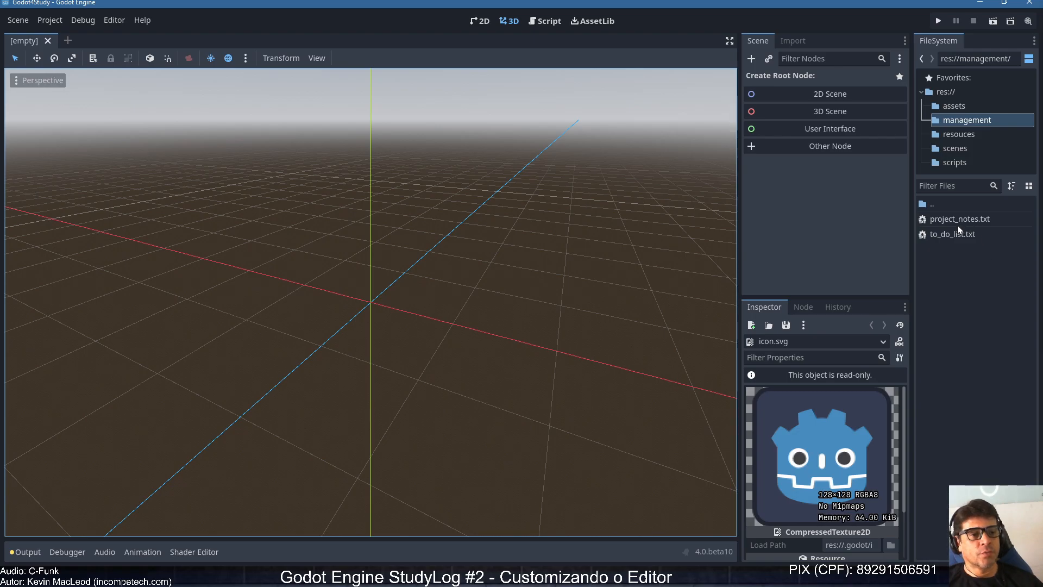
- Open to_do_list.txt, write the heading "TO DO List", a blank line and a list item "1.", and save the file
{"action": "double_click", "coordinate": [946, 233]}
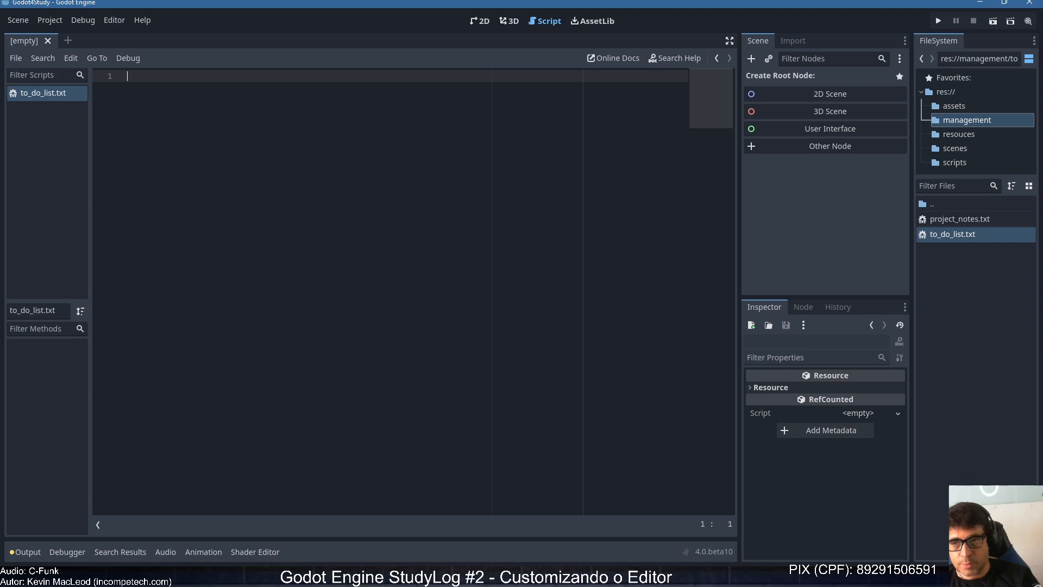
{"action": "type", "text": "TO"}
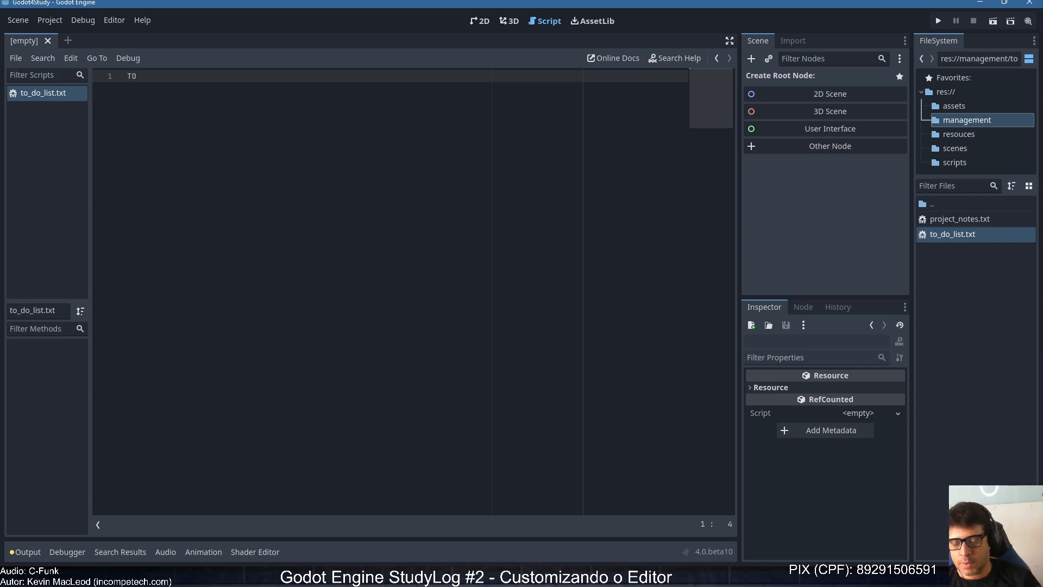
{"action": "type", "text": " D"}
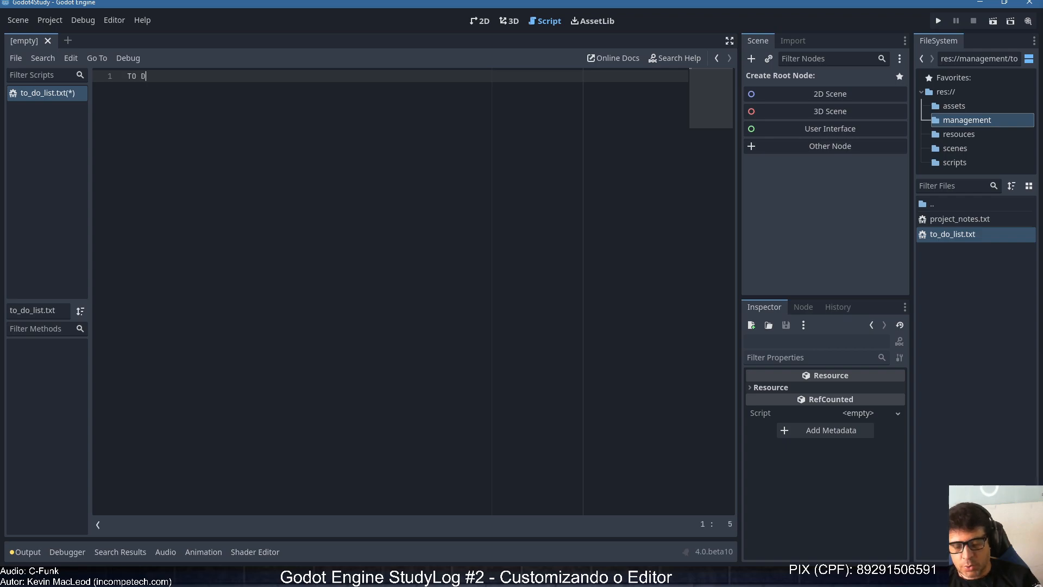
{"action": "type", "text": "O List"}
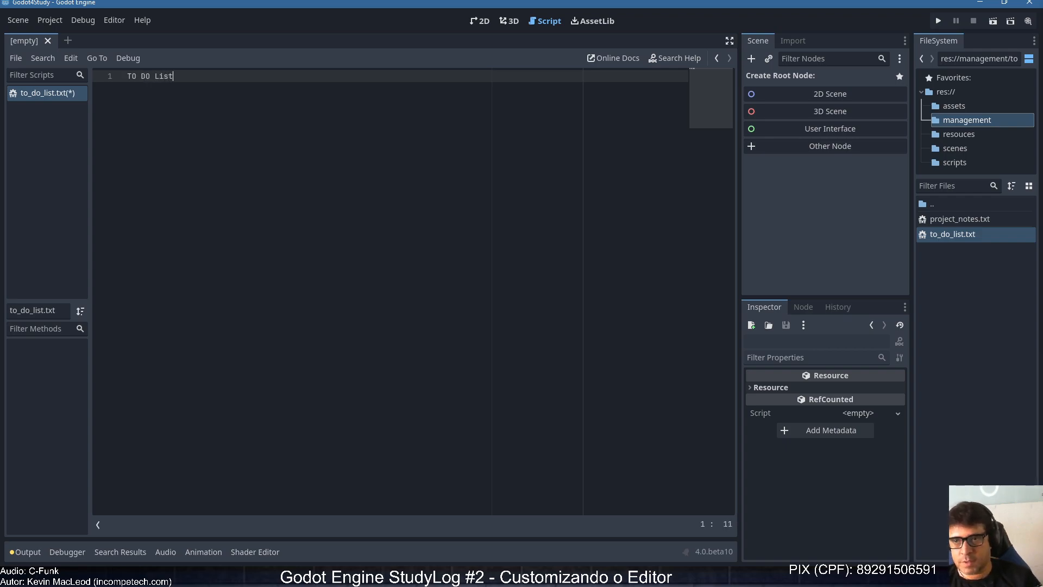
{"action": "key", "text": "Return"}
{"action": "key", "text": "Return"}
{"action": "type", "text": "1."}
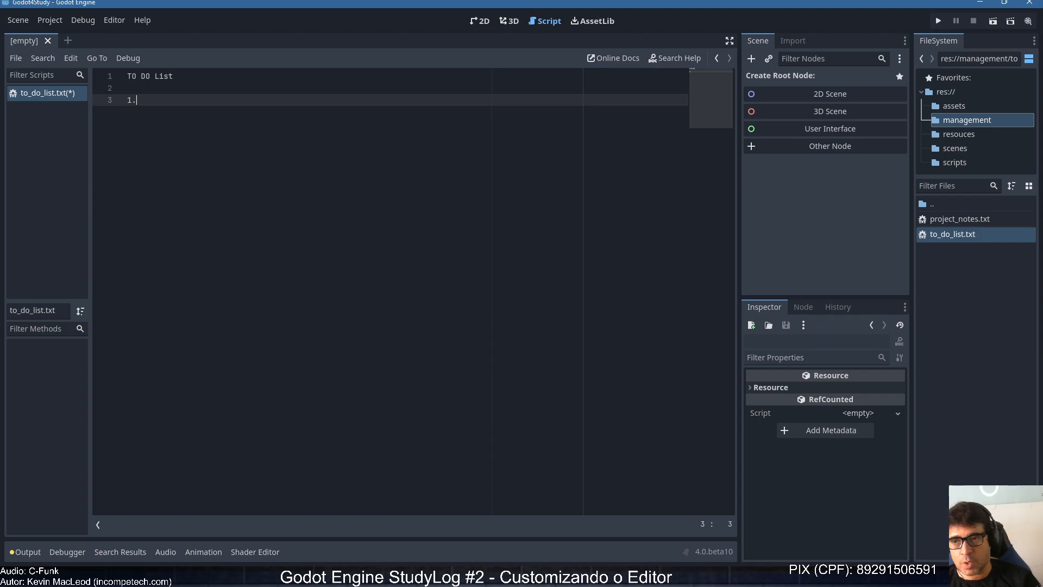
{"action": "key", "text": "ctrl+s"}
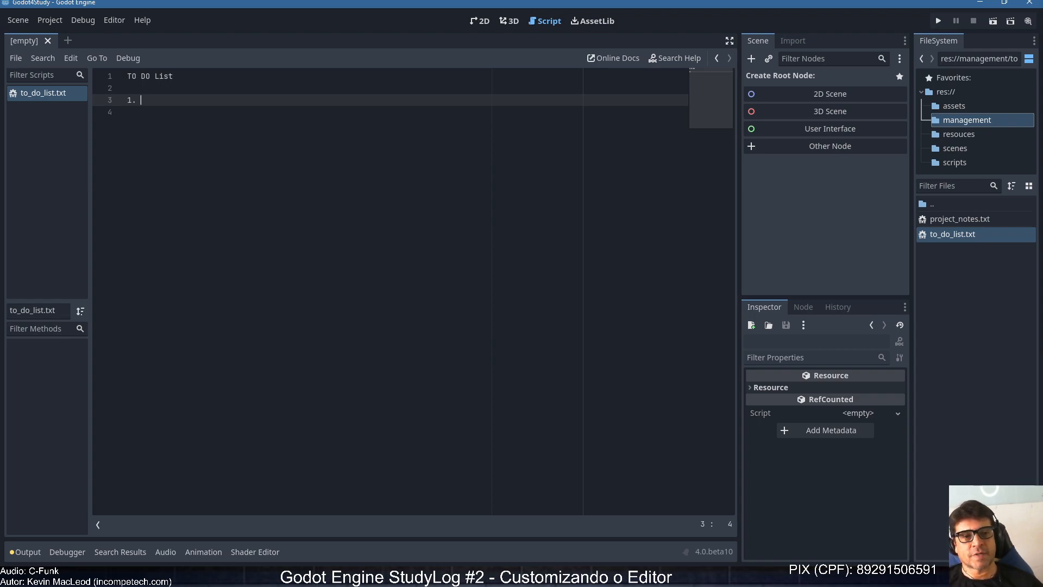
- Open project_notes.txt, write the heading "Project Notes", a blank line and a list item "1.", and save the file
{"action": "double_click", "coordinate": [948, 219]}
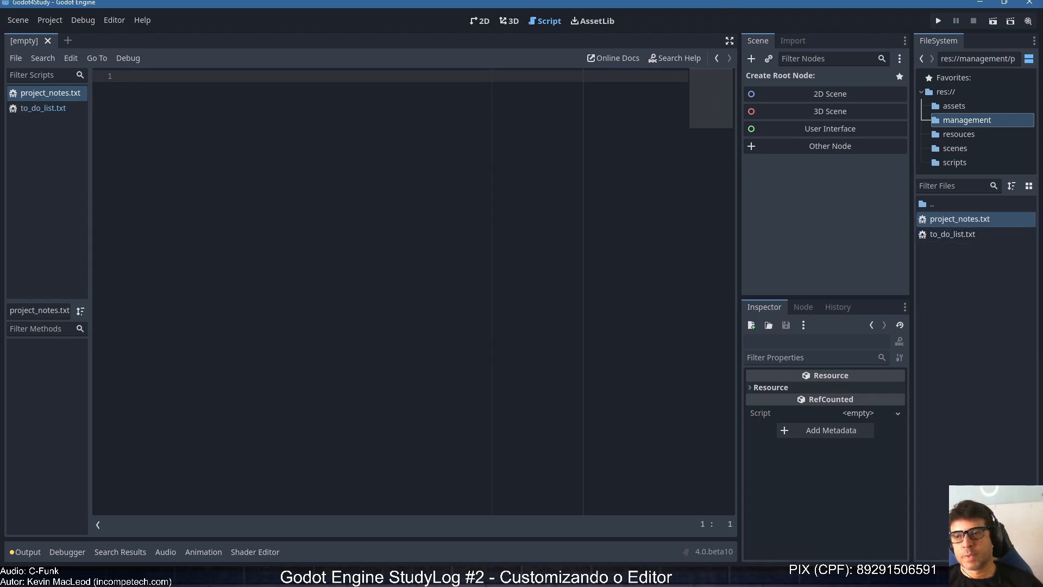
{"action": "type", "text": "Proje"}
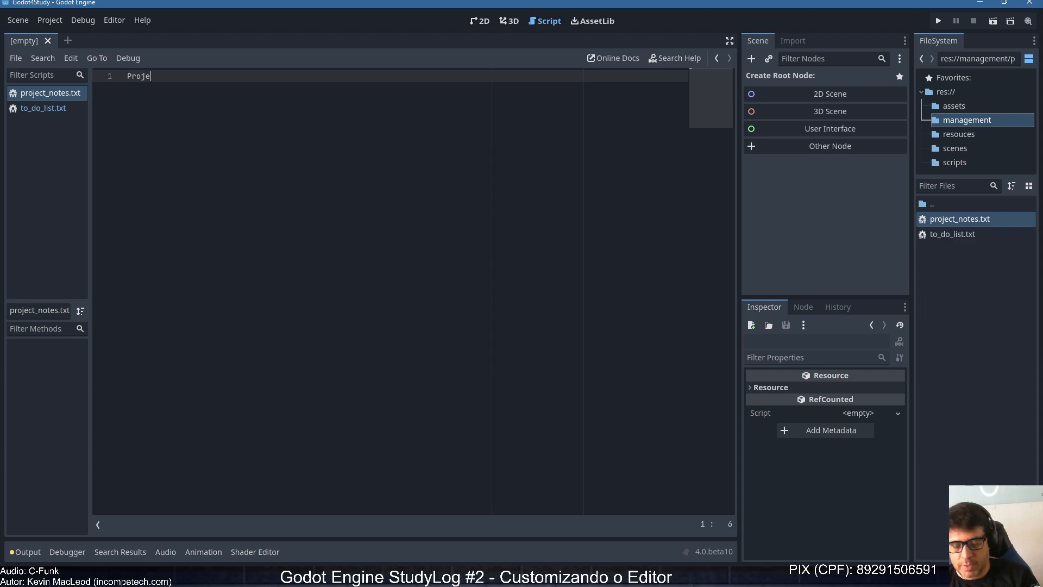
{"action": "type", "text": "ct N"}
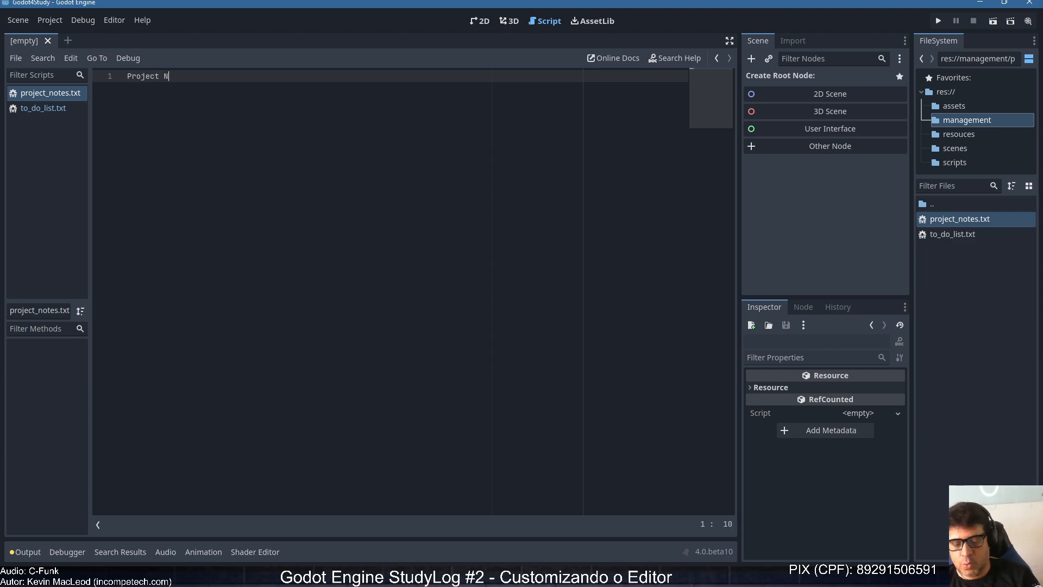
{"action": "type", "text": "otes"}
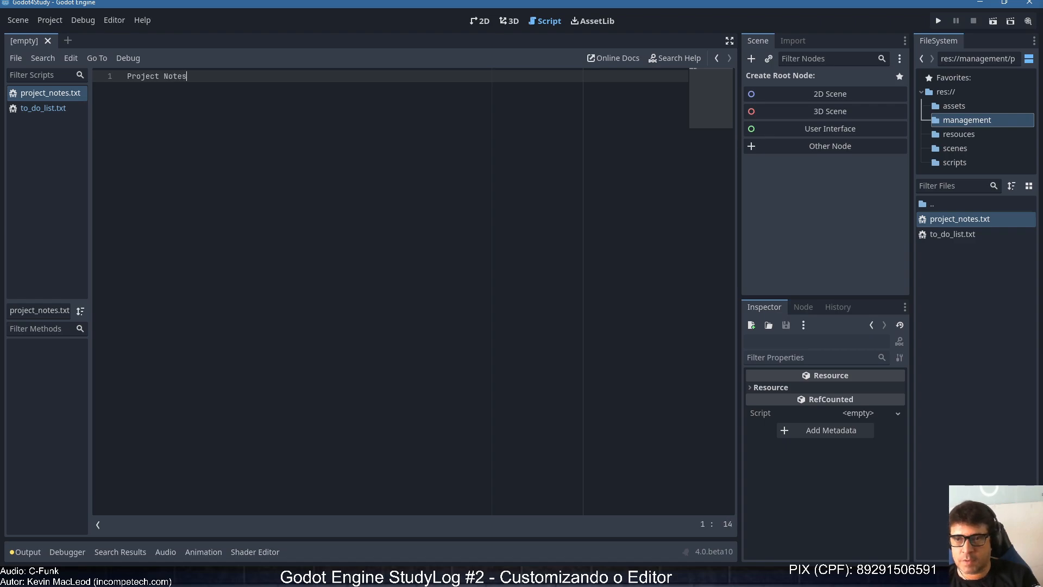
{"action": "key", "text": "Return"}
{"action": "key", "text": "Return"}
{"action": "type", "text": "1."}
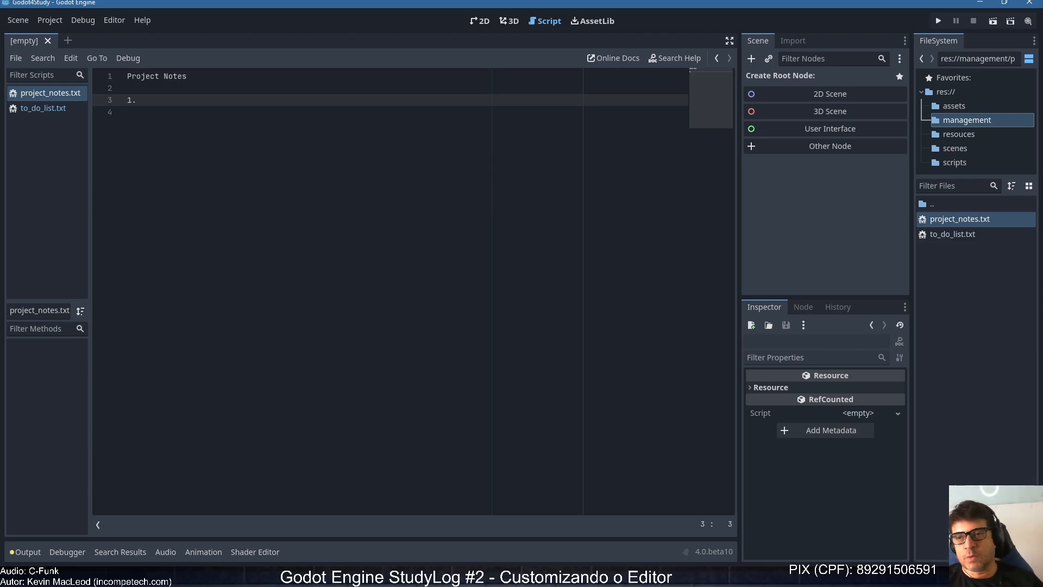
- From the 2D workspace, save the current editor layout as OneSideLayout and check the list of available layouts
{"action": "left_click", "coordinate": [479, 21]}
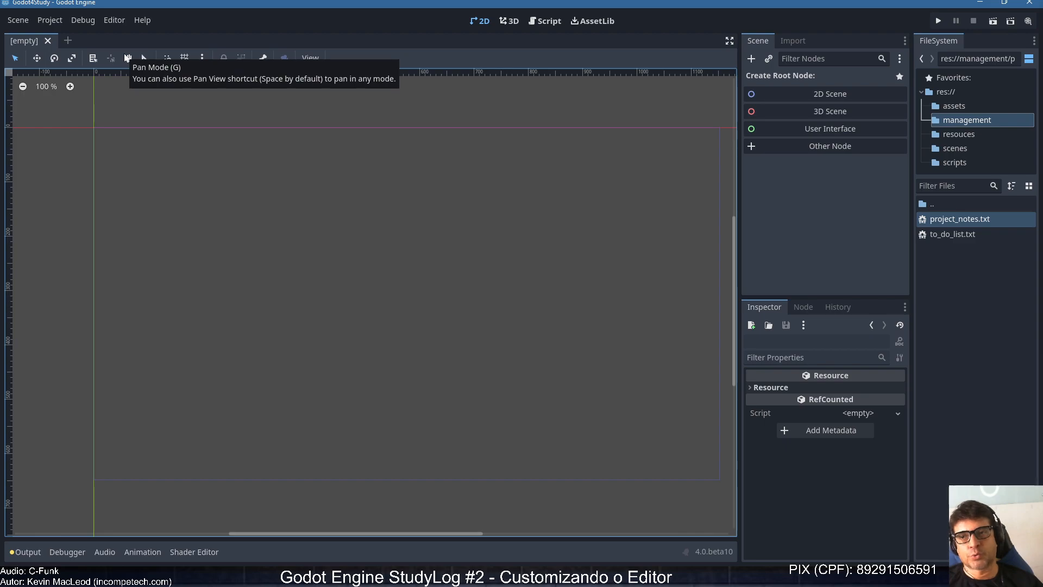
{"action": "left_click", "coordinate": [119, 20]}
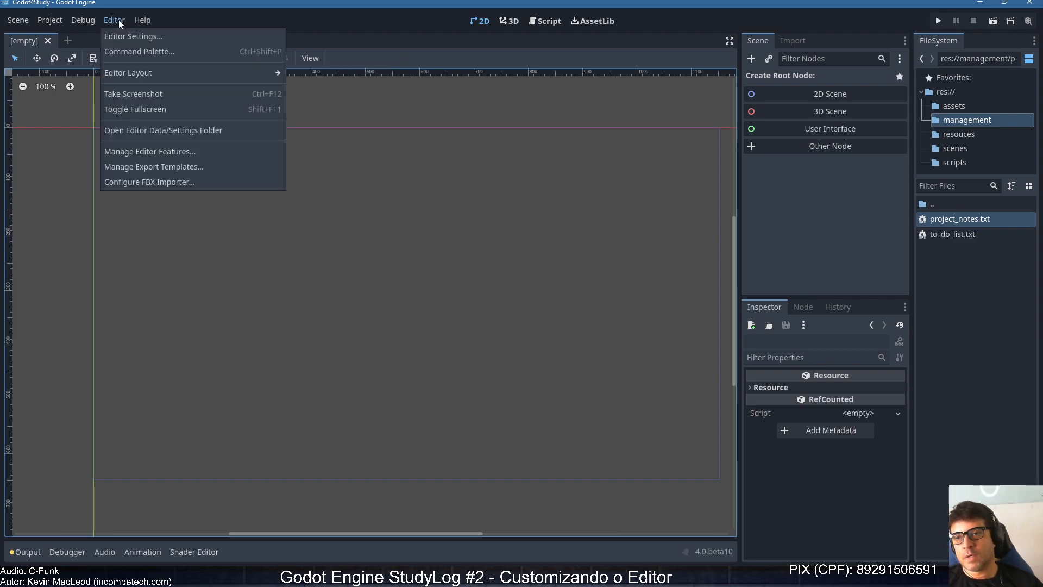
{"action": "mouse_move", "coordinate": [152, 73]}
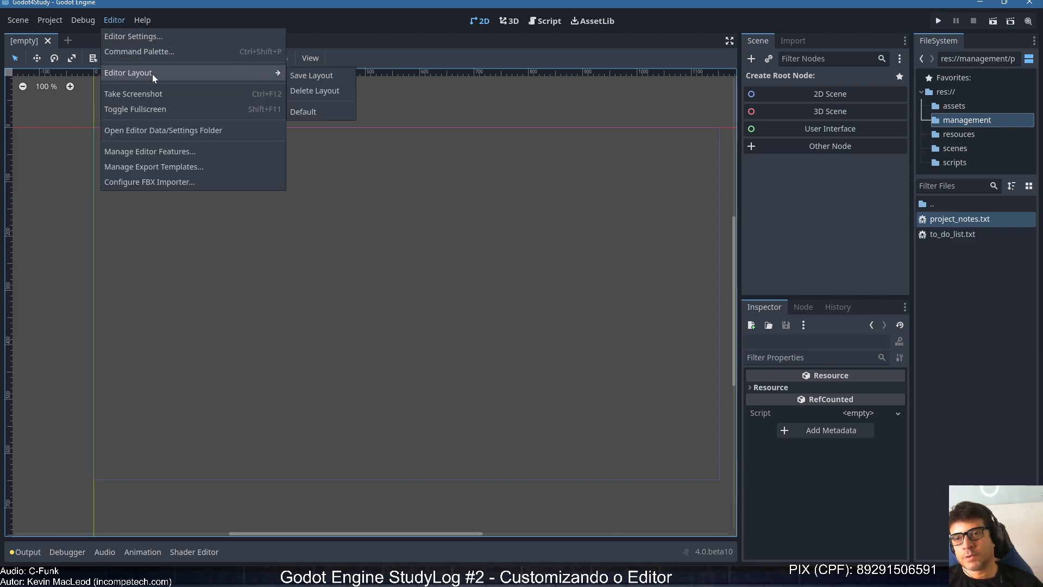
{"action": "left_click", "coordinate": [329, 76]}
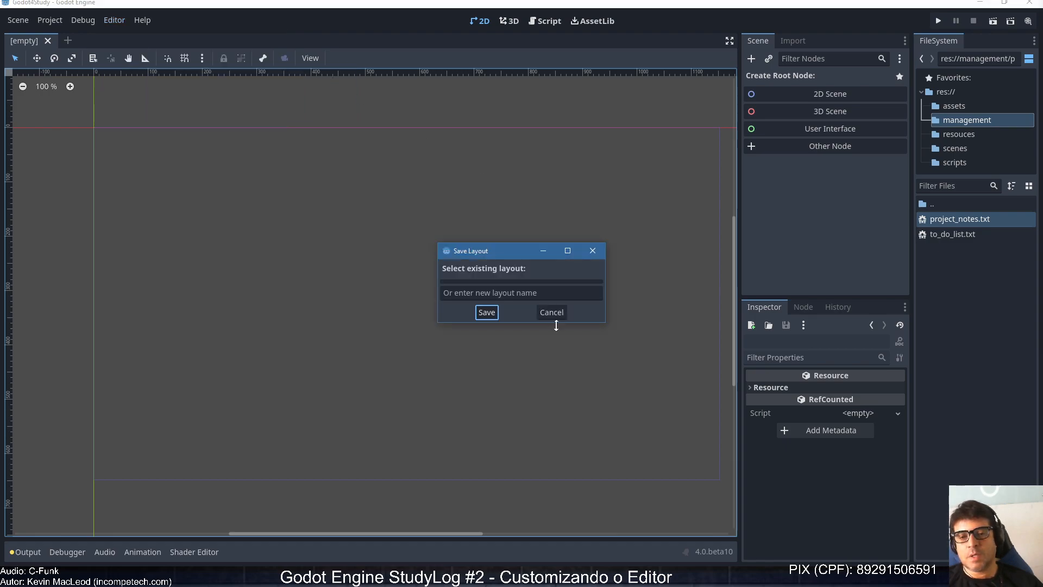
{"action": "left_click", "coordinate": [444, 293]}
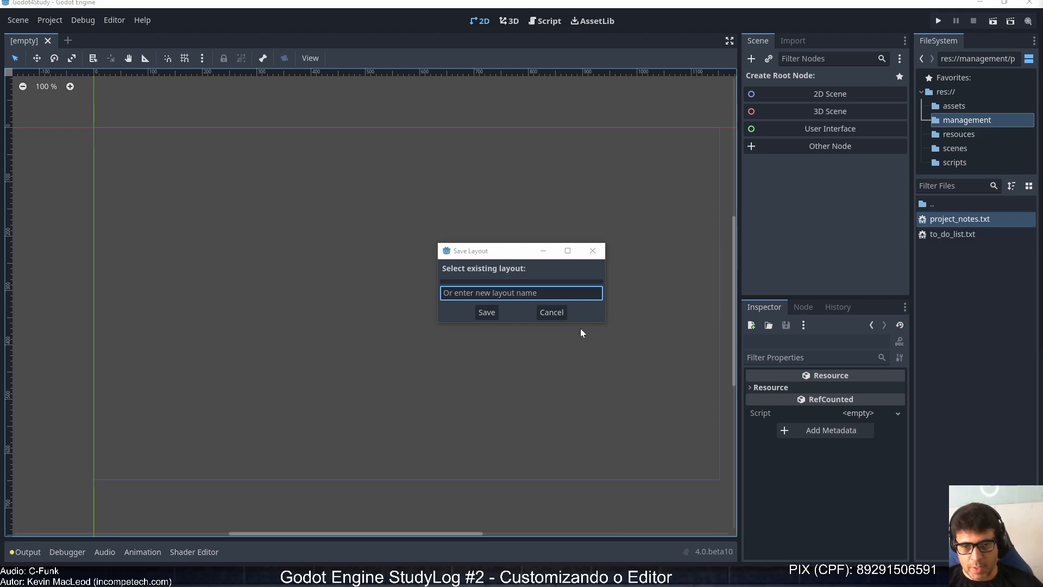
{"action": "left_click", "coordinate": [509, 294]}
{"action": "type", "text": "OneSideLayout"}
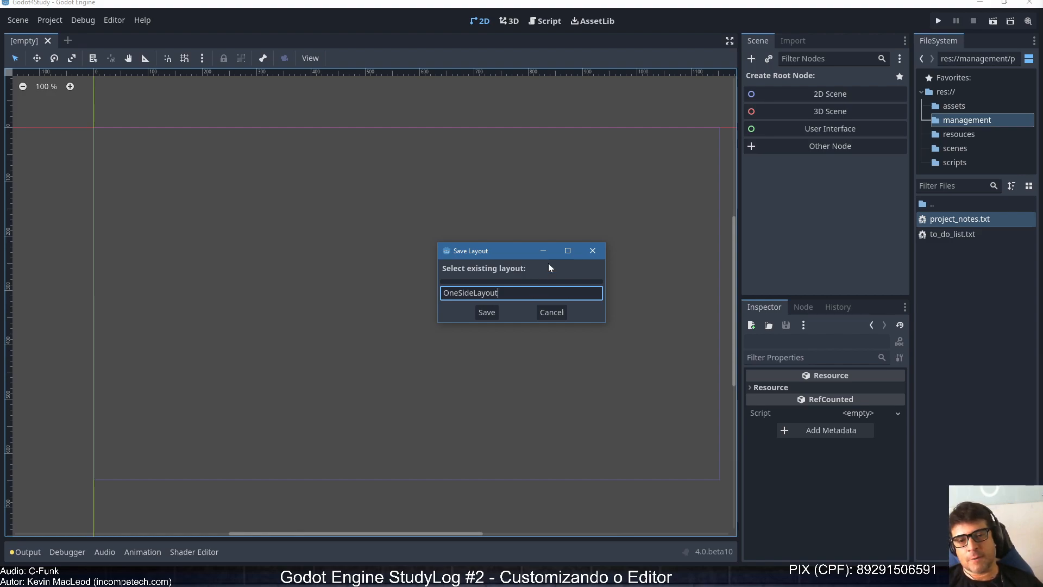
{"action": "left_click", "coordinate": [486, 314]}
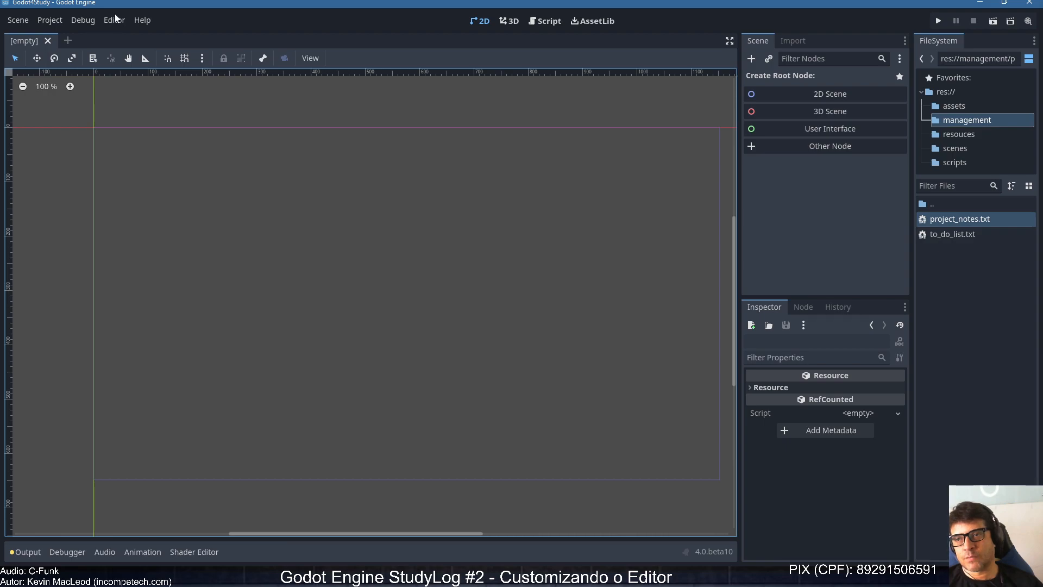
{"action": "left_click", "coordinate": [113, 20]}
{"action": "mouse_move", "coordinate": [137, 75]}
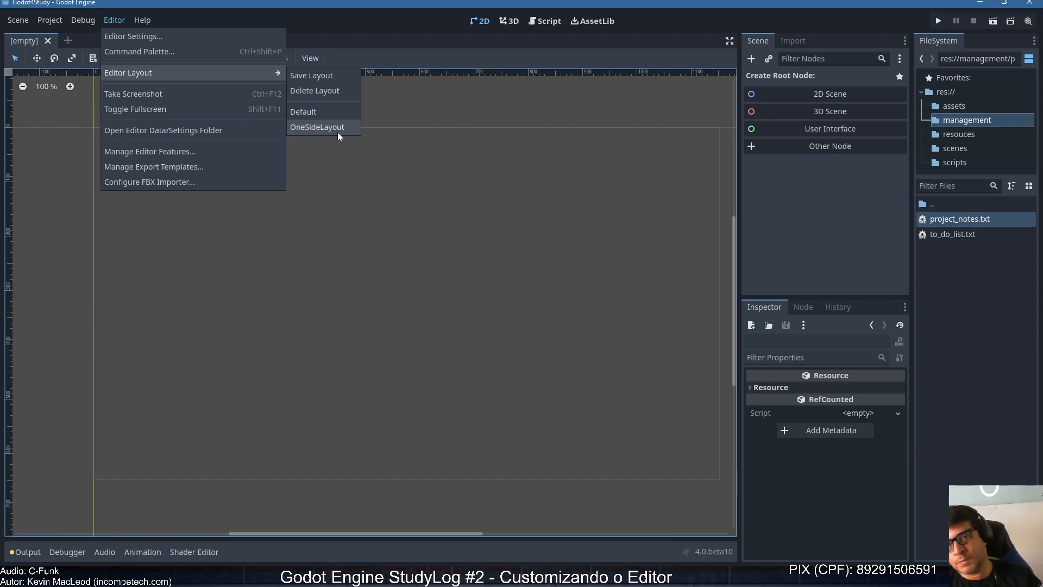
{"action": "left_click", "coordinate": [322, 16]}
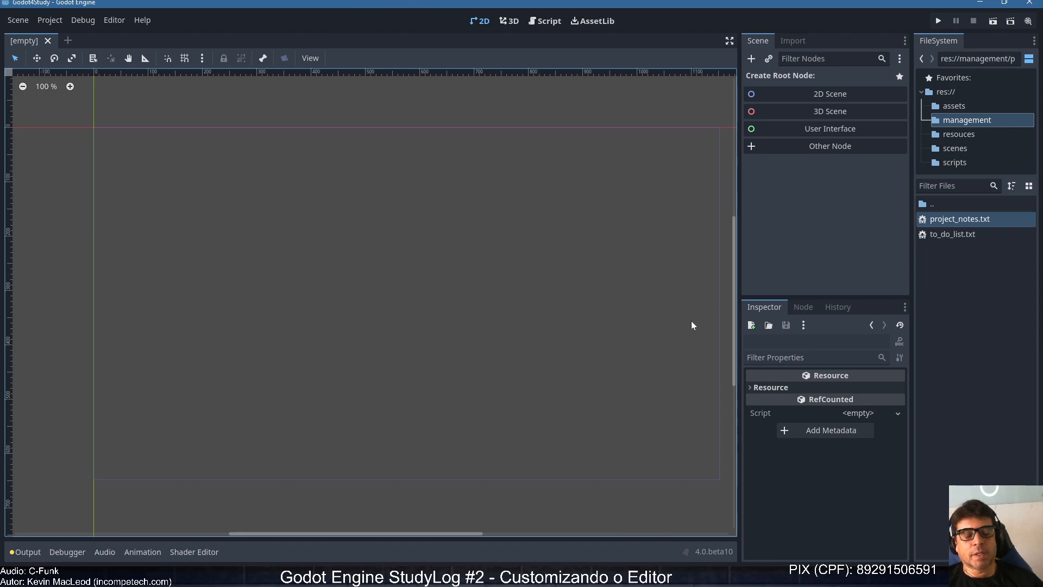